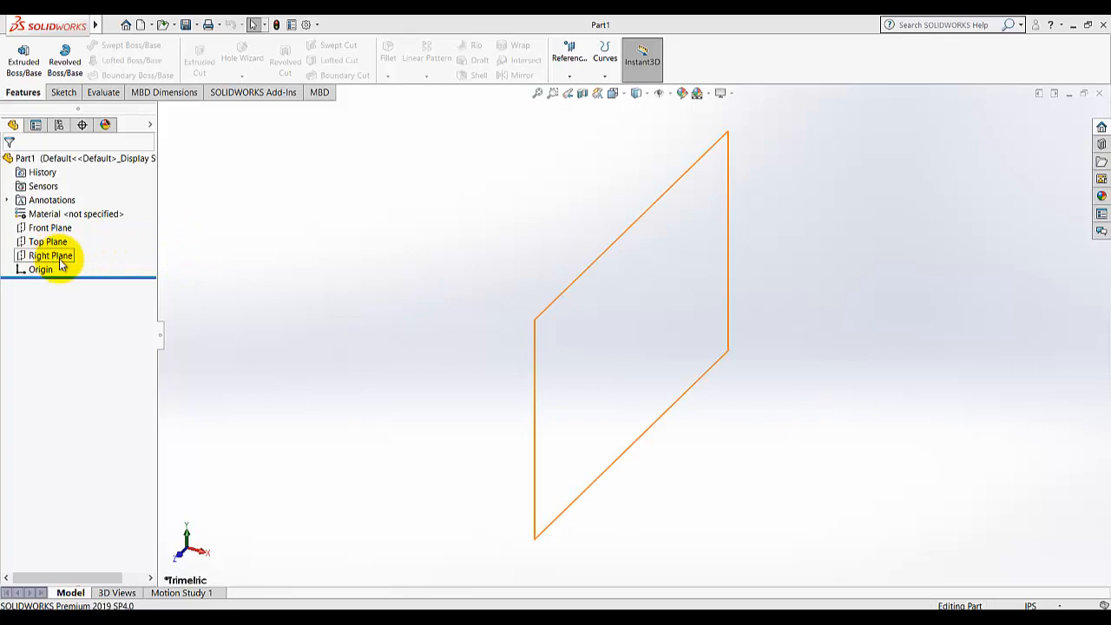
Start a new sketch on the Right Plane
{"action": "left_click", "coordinate": [53, 255]}
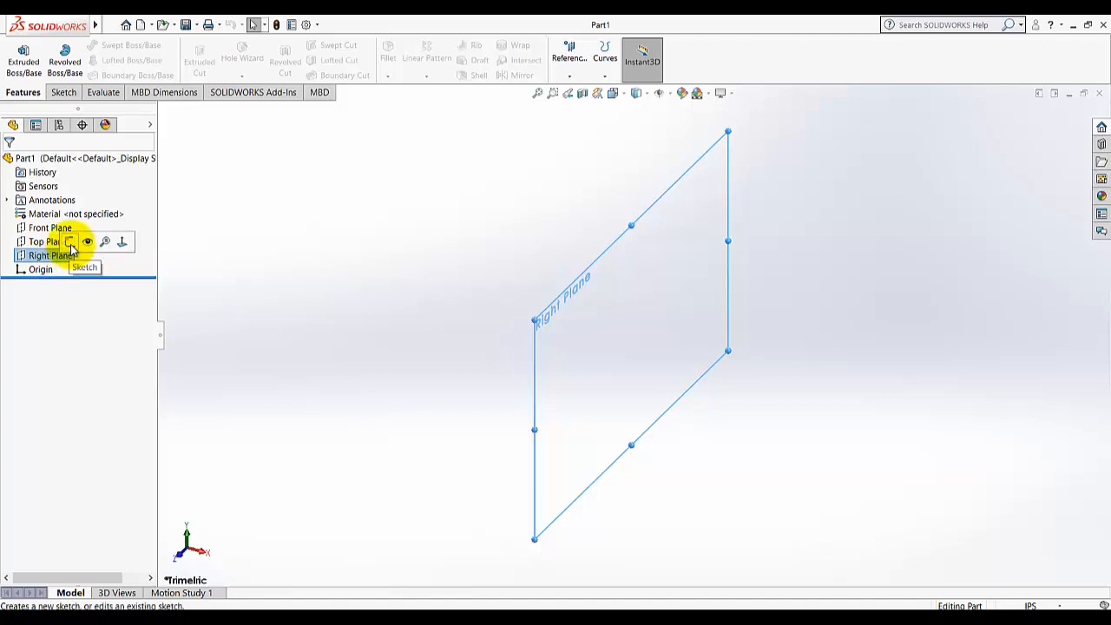
{"action": "left_click", "coordinate": [70, 242]}
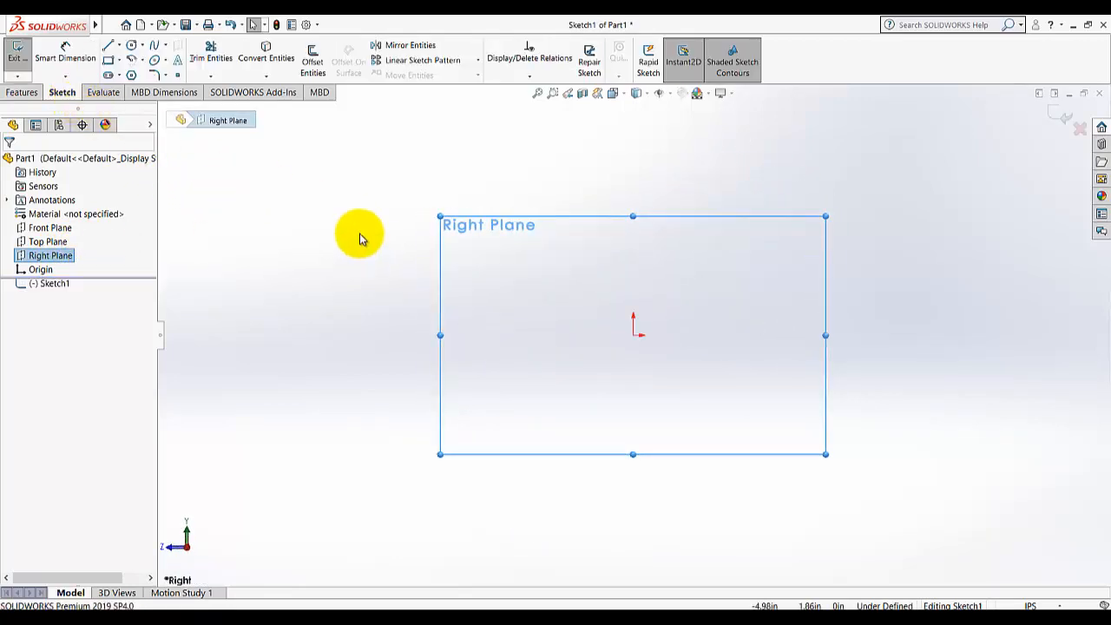
{"action": "left_click", "coordinate": [404, 313]}
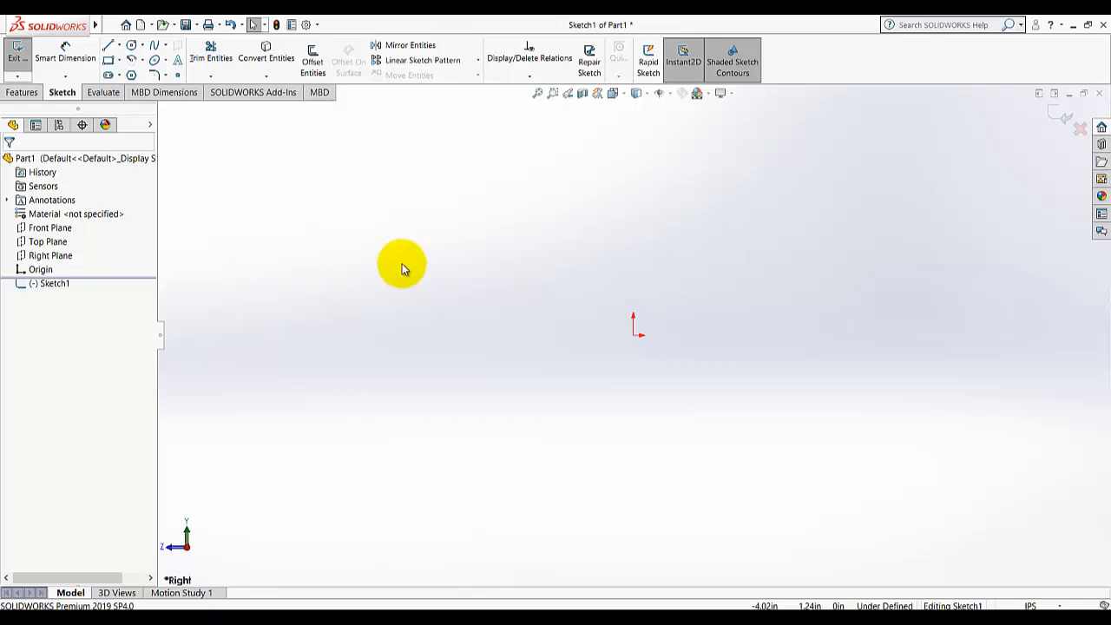
{"action": "left_click", "coordinate": [119, 45]}
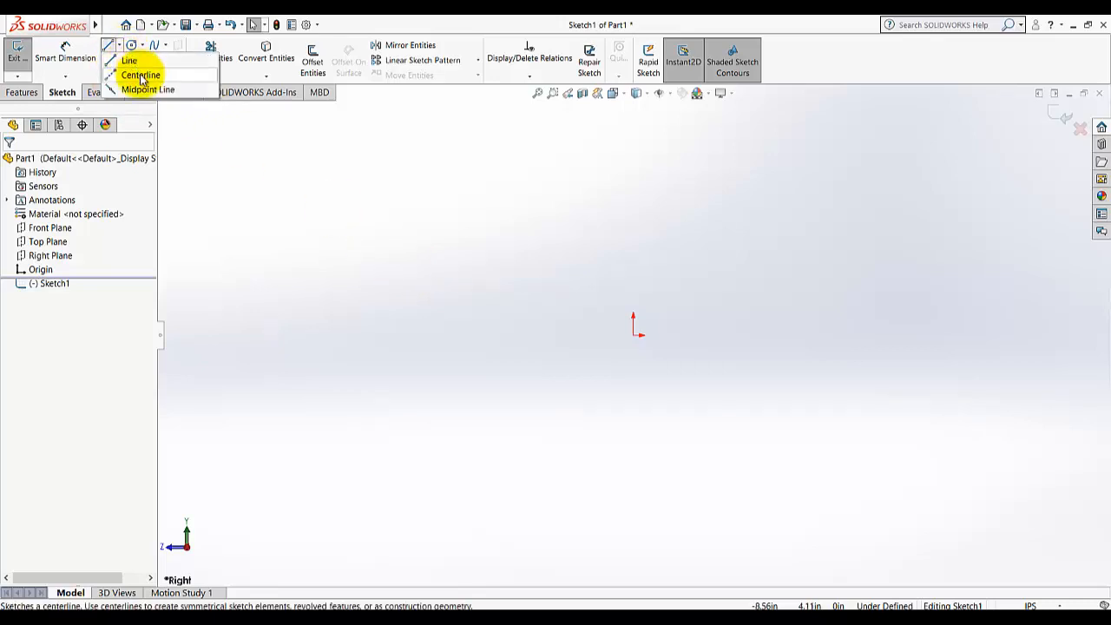
{"action": "left_click", "coordinate": [141, 76]}
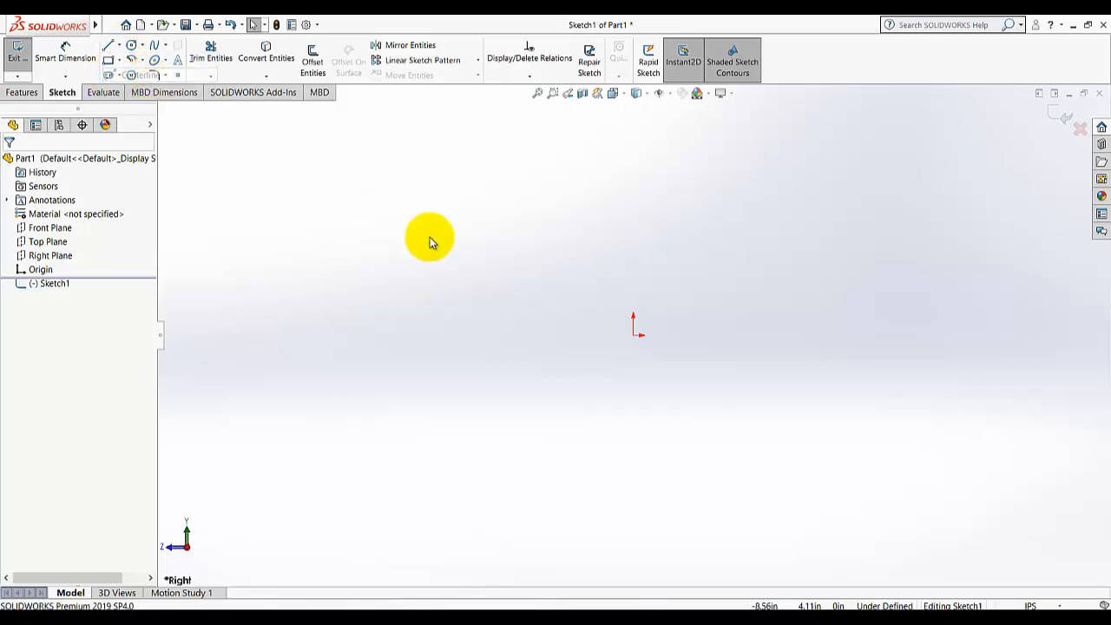
{"action": "left_click", "coordinate": [635, 333]}
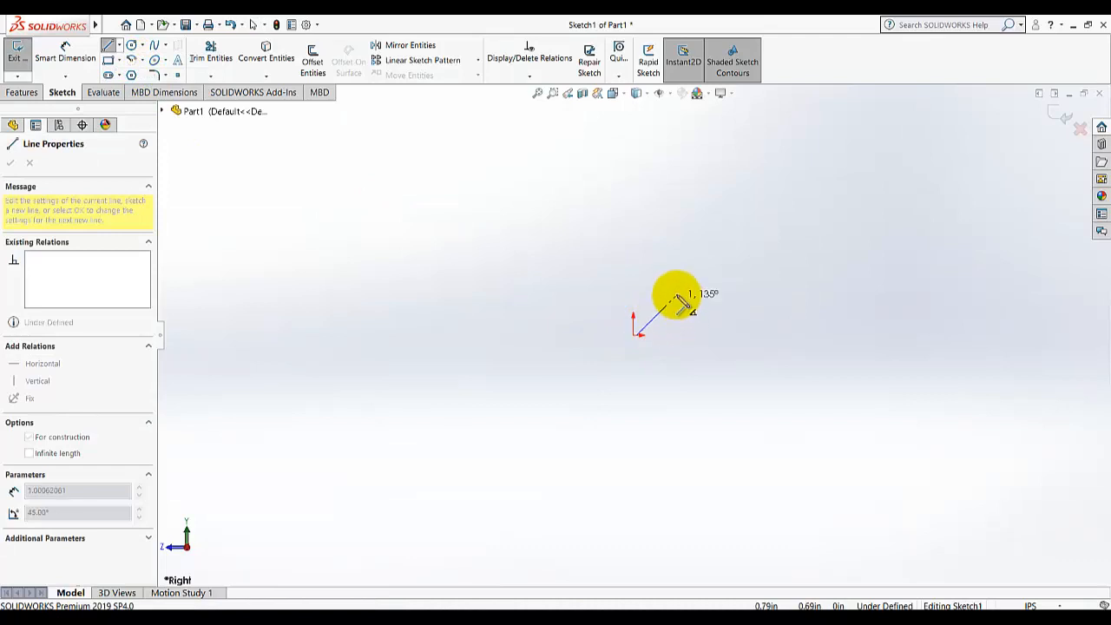
{"action": "key", "text": "Escape"}
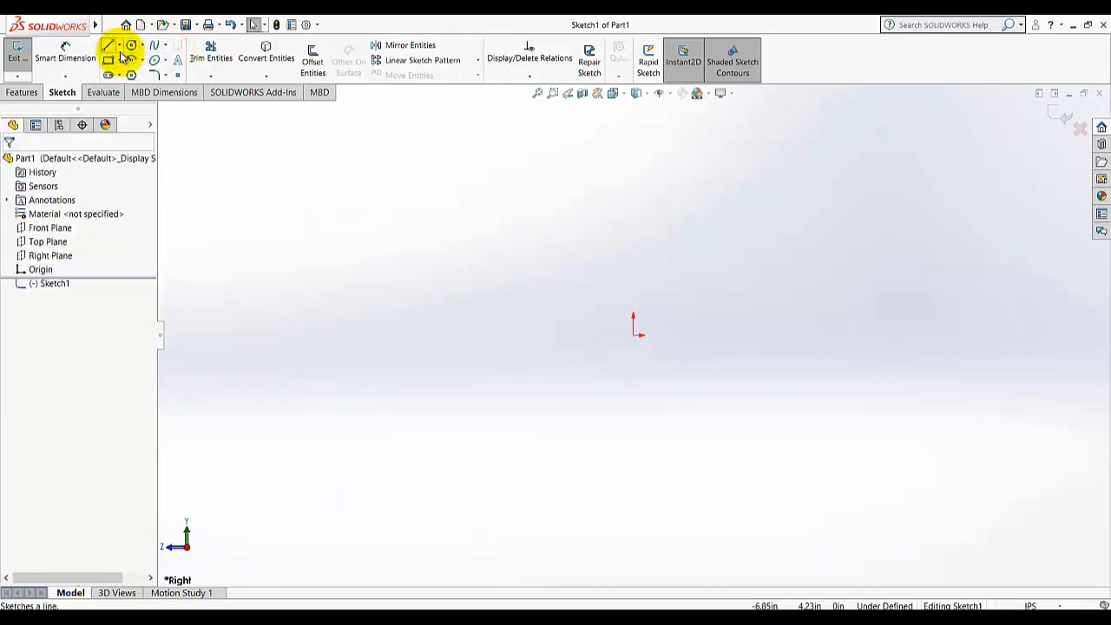
Sketch a horizontal centerline about 3.63 in long, running right from the origin
{"action": "left_click", "coordinate": [121, 52]}
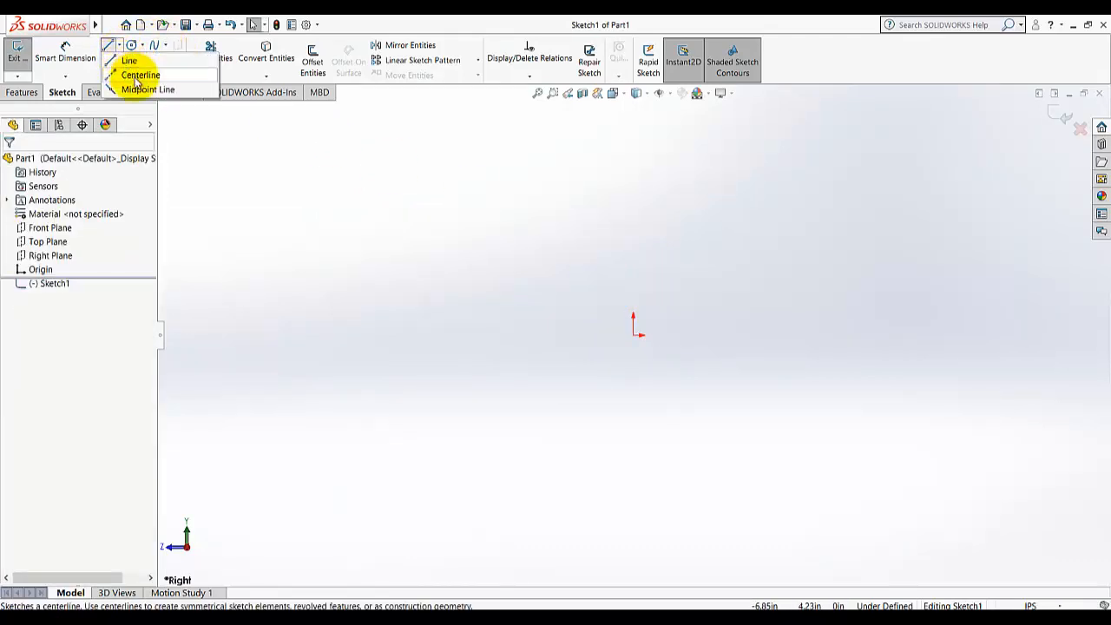
{"action": "left_click", "coordinate": [132, 77]}
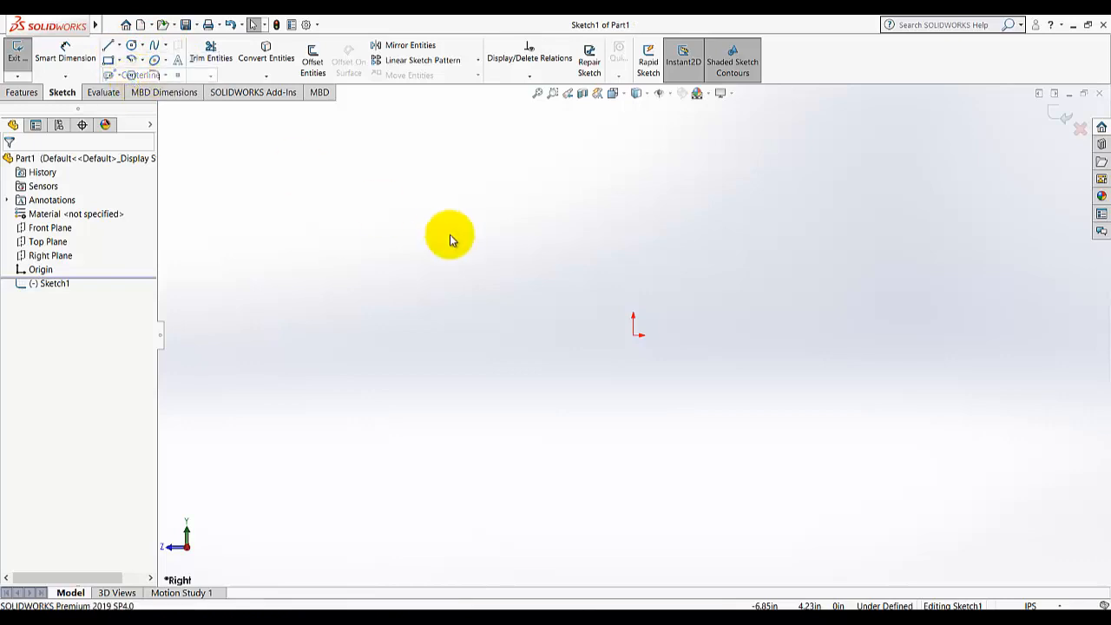
{"action": "left_click", "coordinate": [634, 335]}
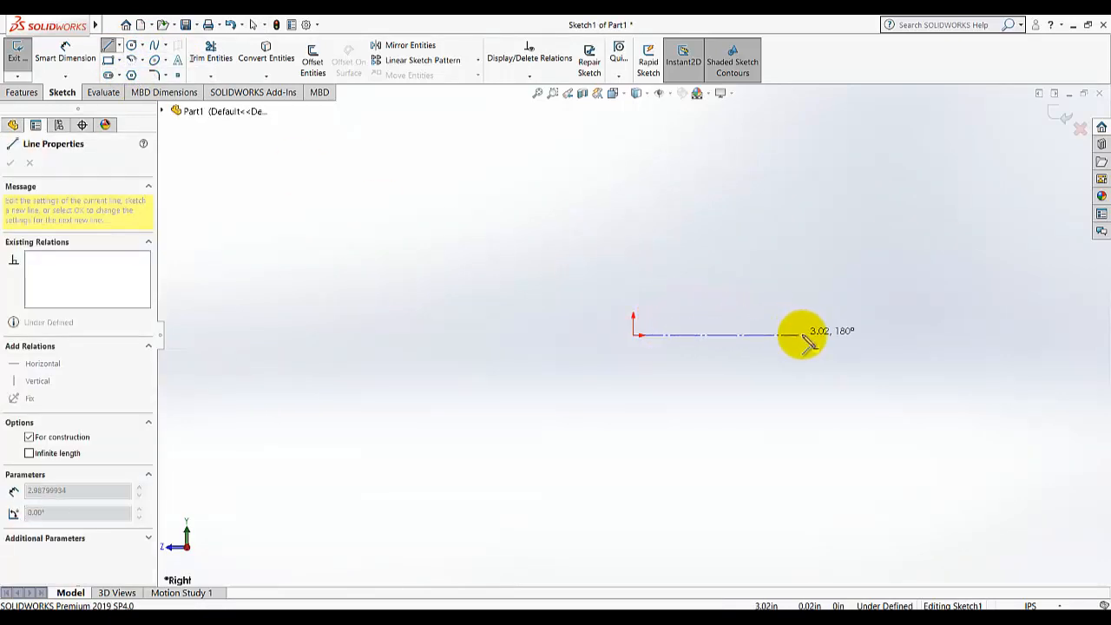
{"action": "left_click", "coordinate": [834, 335]}
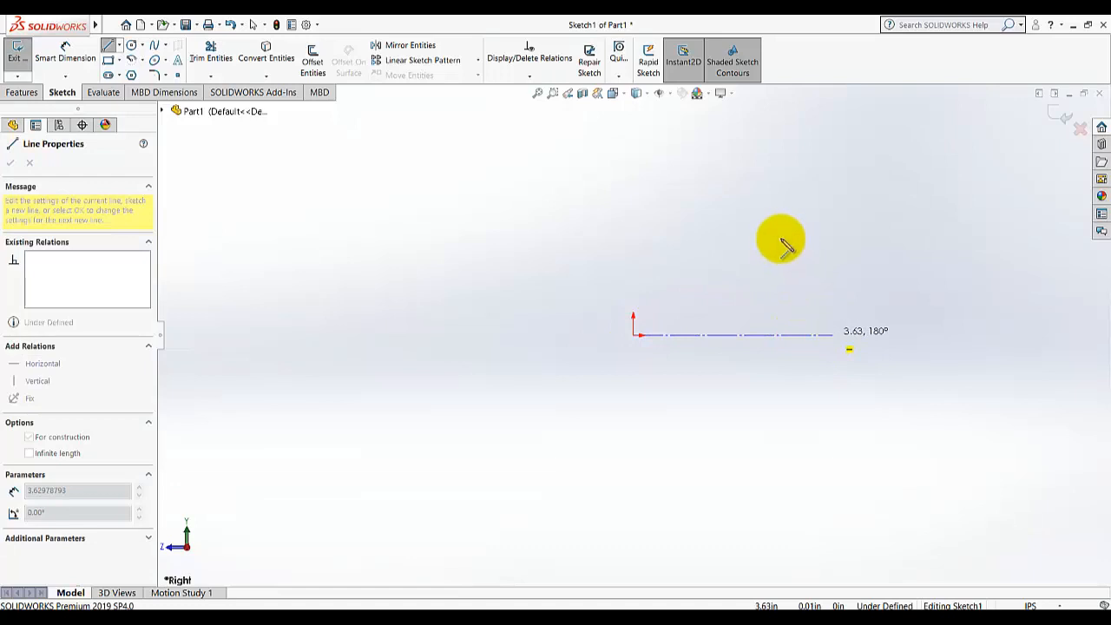
{"action": "right_click", "coordinate": [643, 189]}
{"action": "left_click", "coordinate": [660, 191]}
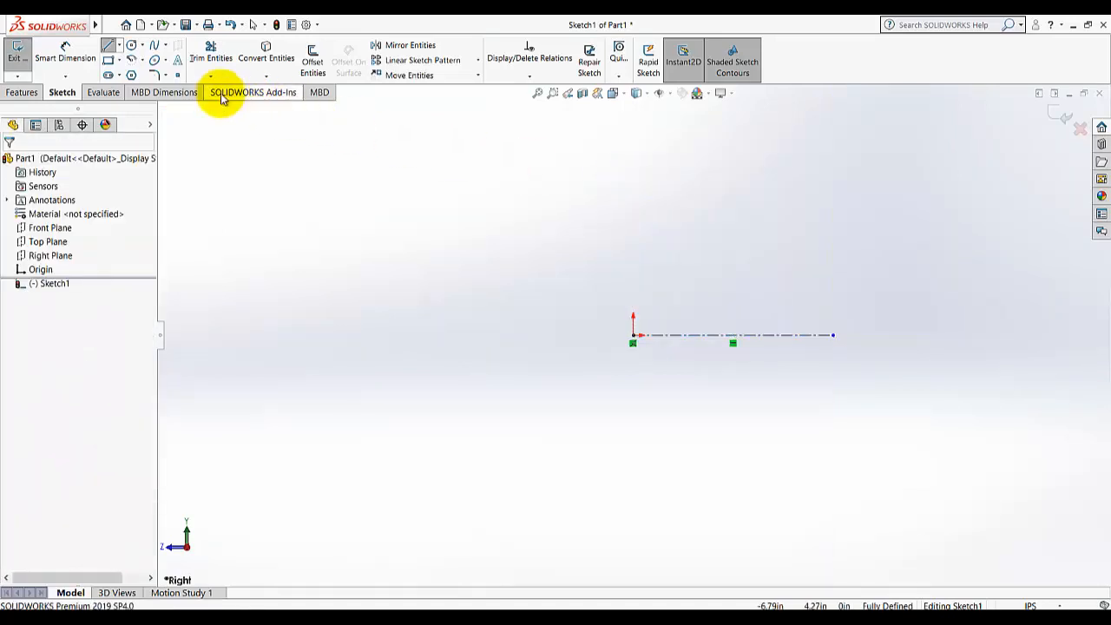
Sketch a vertical centerline about 3.4 in long, running up from the origin
{"action": "left_click", "coordinate": [119, 46]}
{"action": "left_click", "coordinate": [139, 75]}
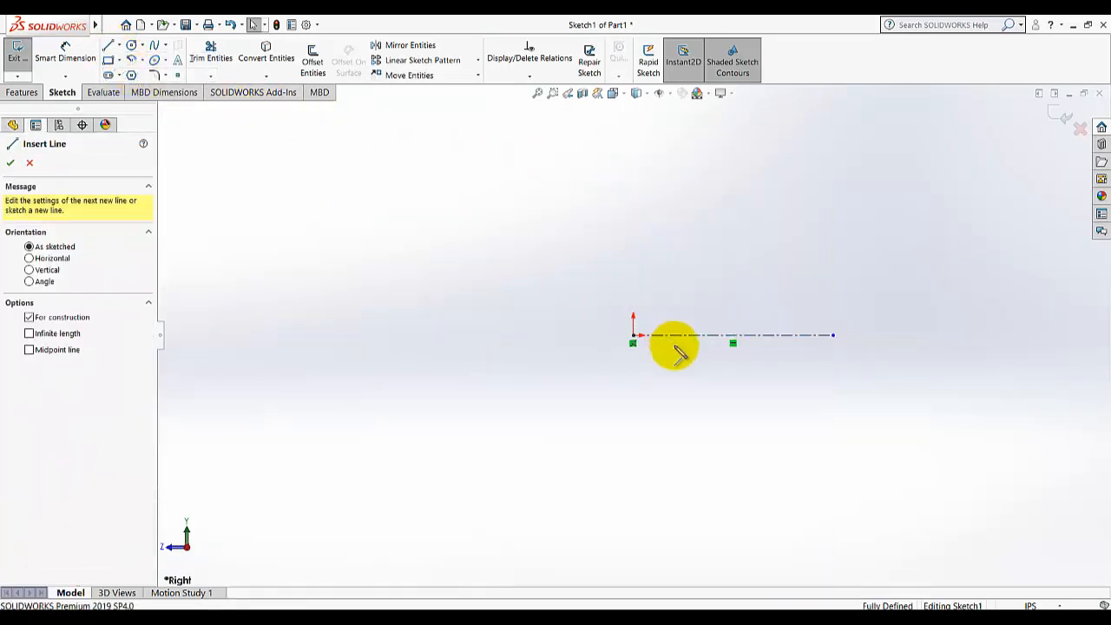
{"action": "left_click", "coordinate": [634, 334]}
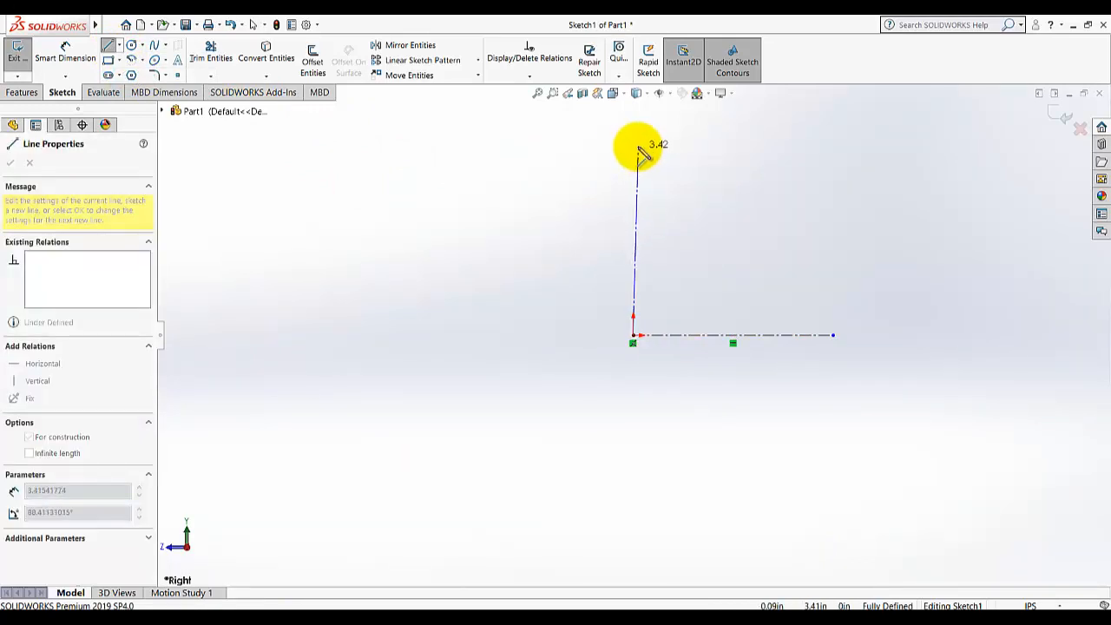
{"action": "left_click", "coordinate": [632, 147]}
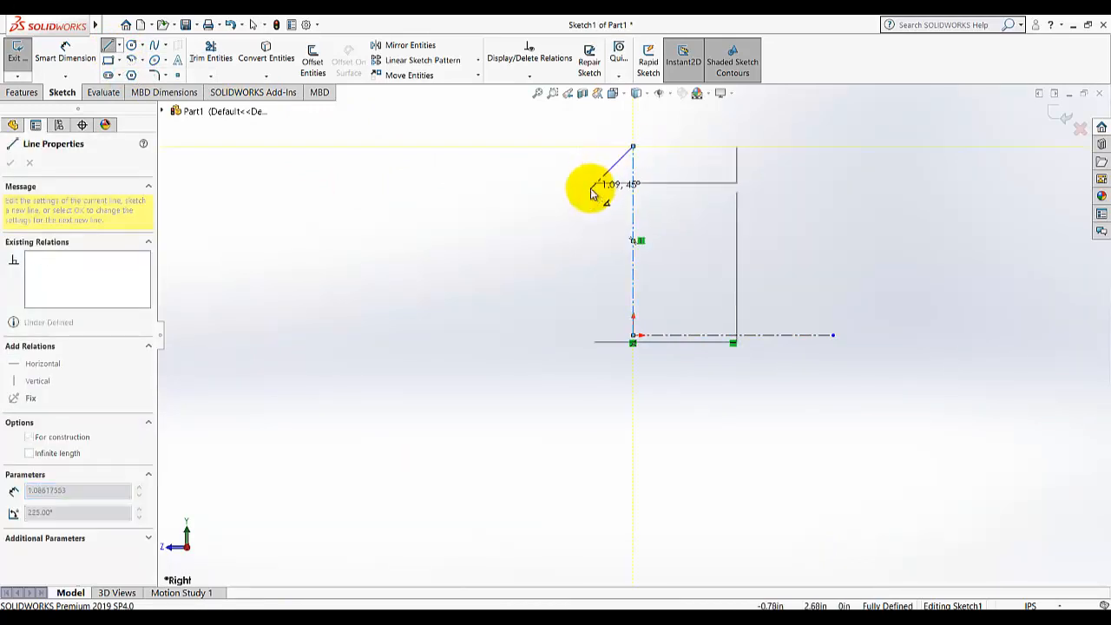
{"action": "right_click", "coordinate": [612, 193]}
{"action": "left_click", "coordinate": [623, 198]}
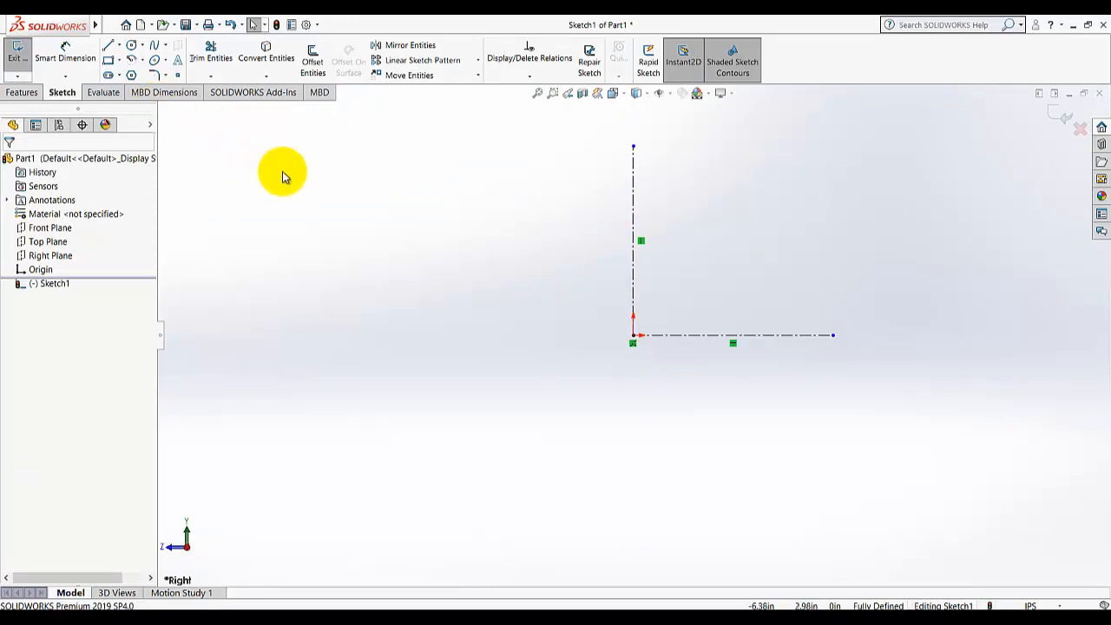
Sketch a center rectangle about 2.34 by 0.74 in, centered on the vertical centerline above the origin
{"action": "left_click", "coordinate": [122, 63]}
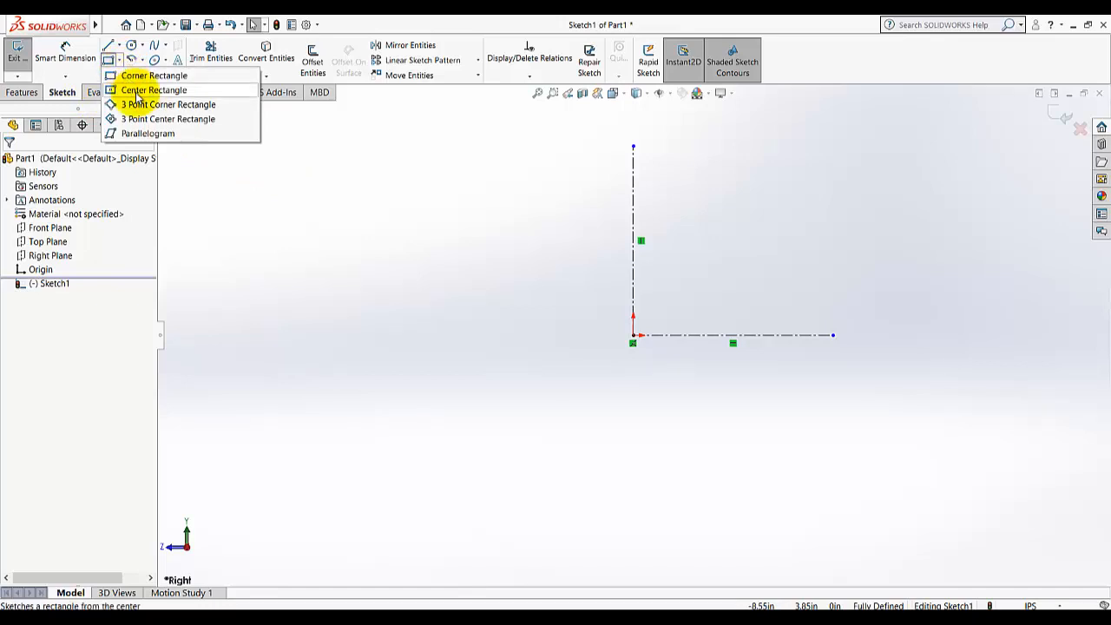
{"action": "left_click", "coordinate": [138, 90]}
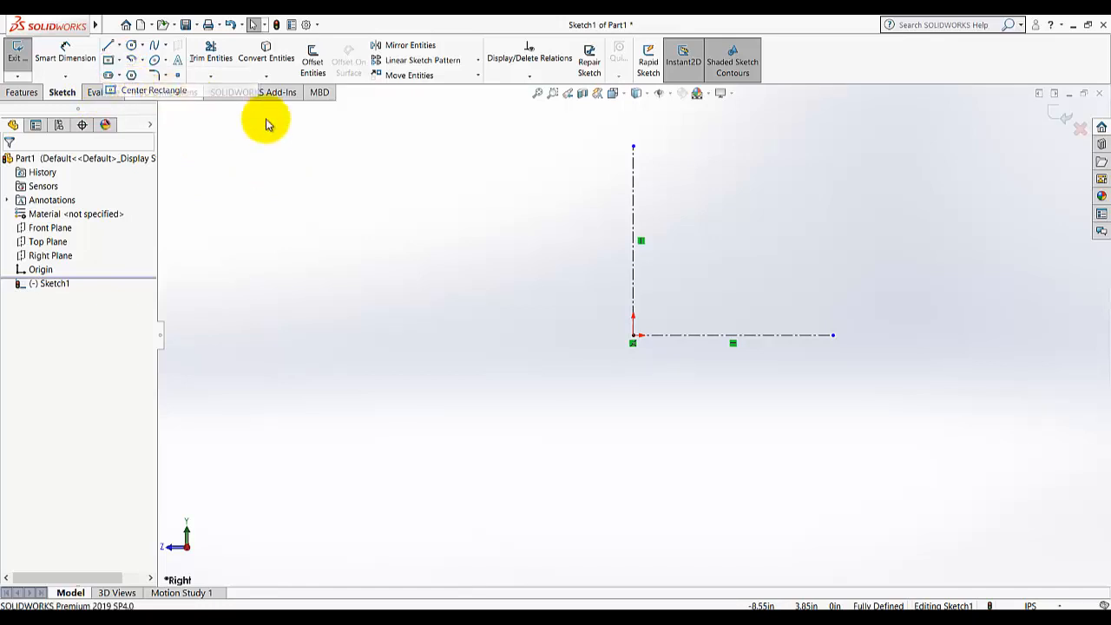
{"action": "left_click", "coordinate": [633, 265]}
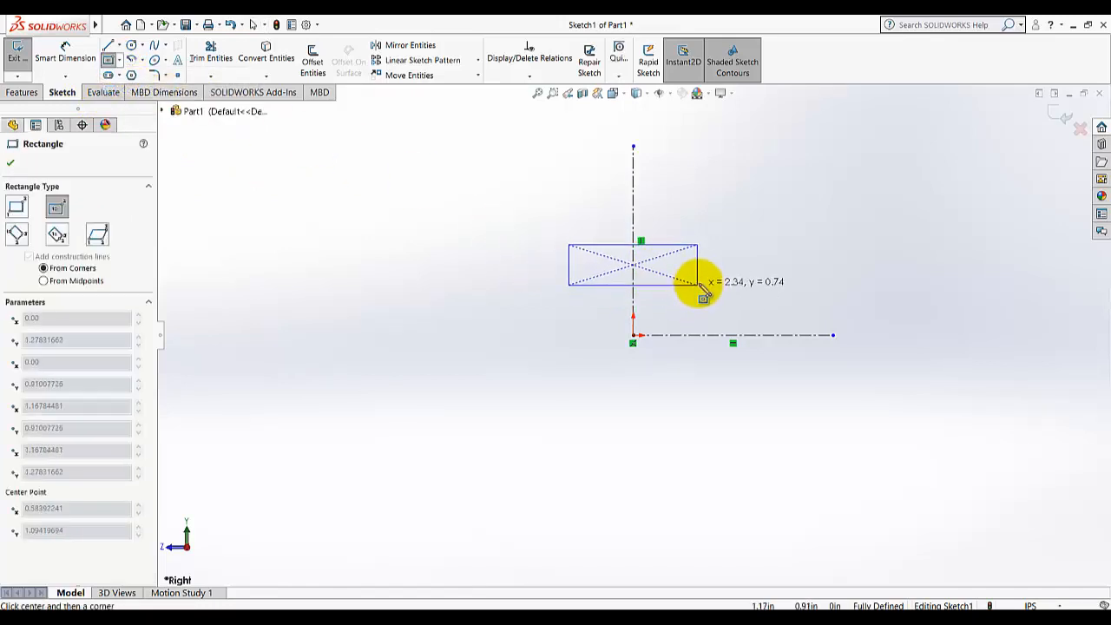
{"action": "left_click", "coordinate": [697, 285]}
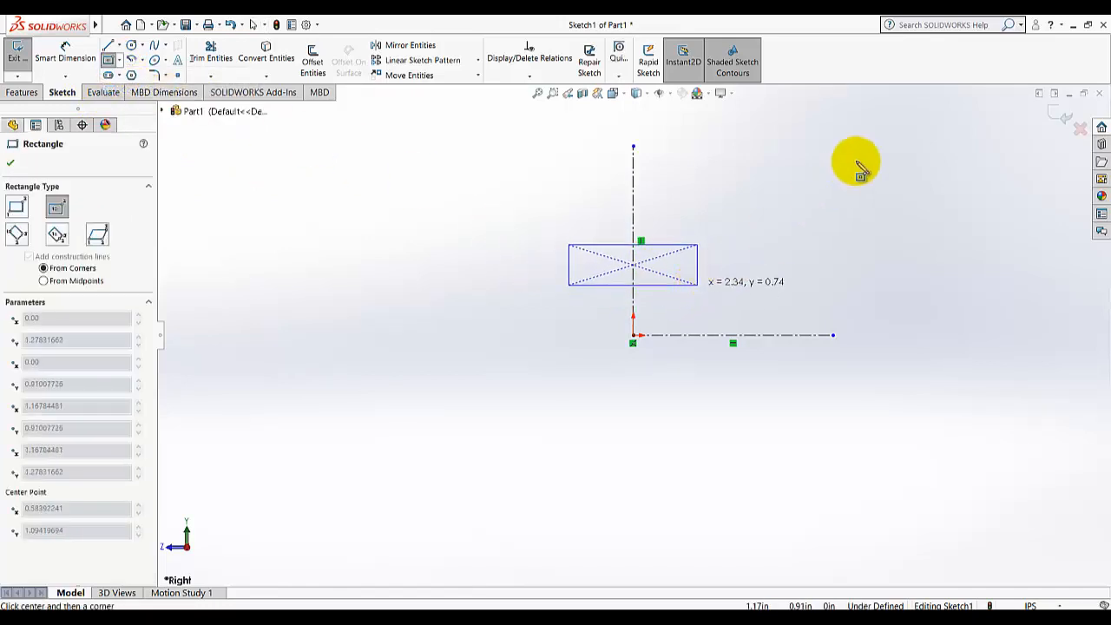
Sketch three connected lines forming a box about 1.32 in wide on the rectangle's upper edge, straddling the vertical centerline
{"action": "left_click", "coordinate": [108, 48]}
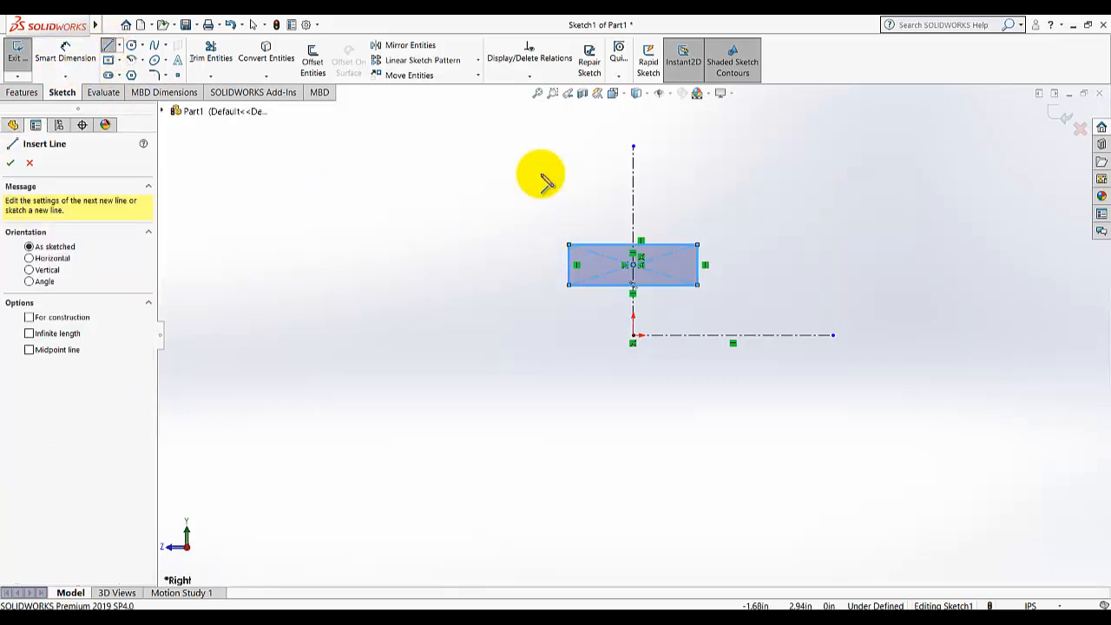
{"action": "left_click", "coordinate": [596, 248]}
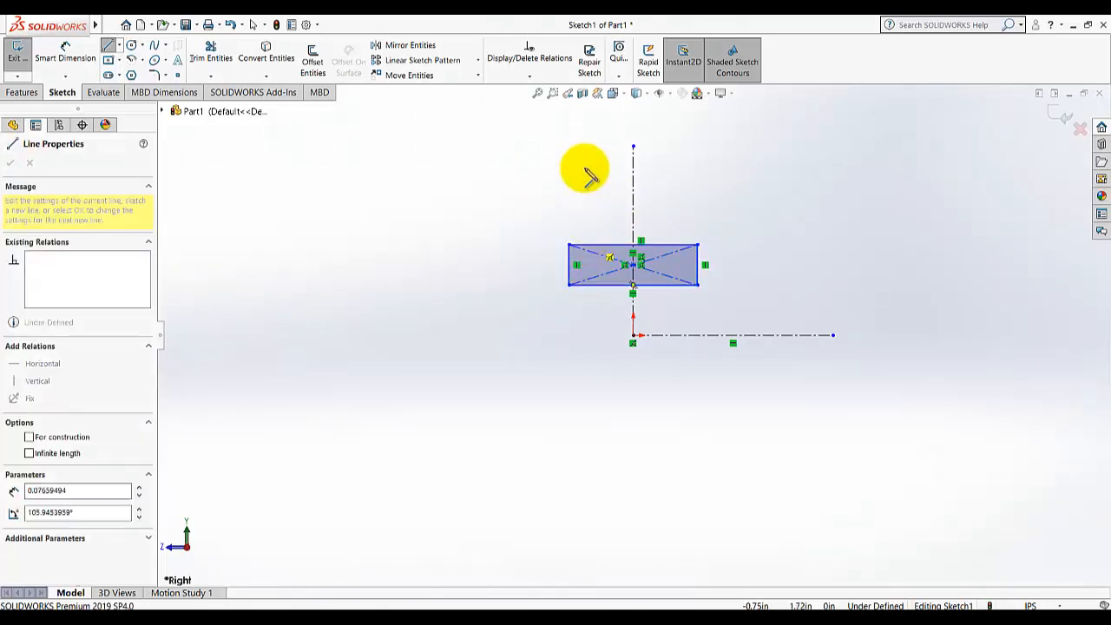
{"action": "left_click", "coordinate": [607, 162]}
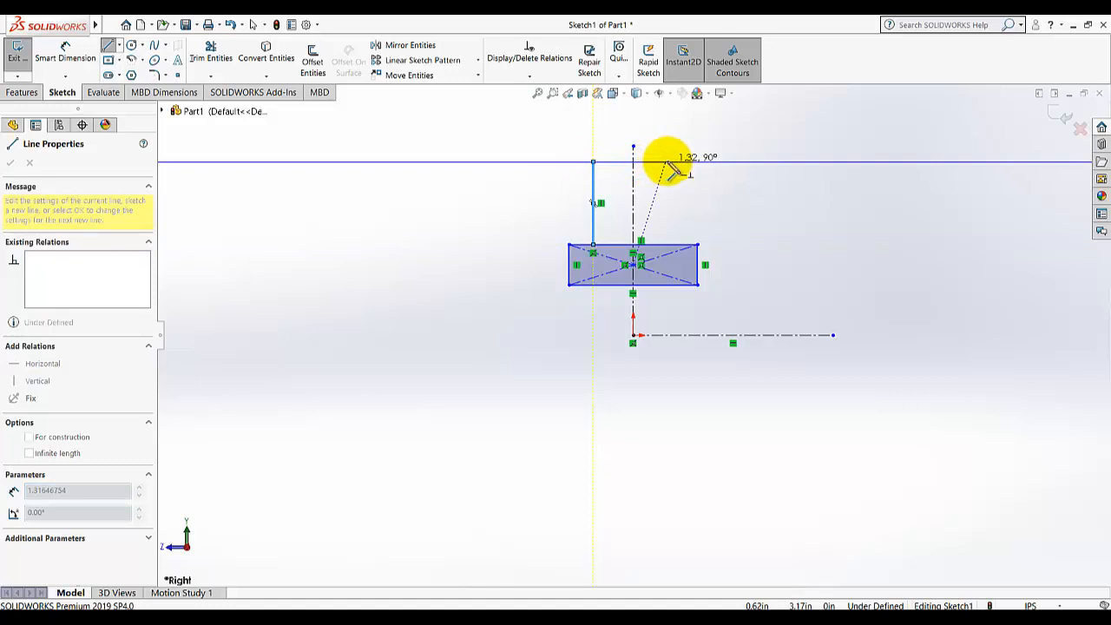
{"action": "left_click", "coordinate": [666, 161]}
{"action": "left_click", "coordinate": [665, 246]}
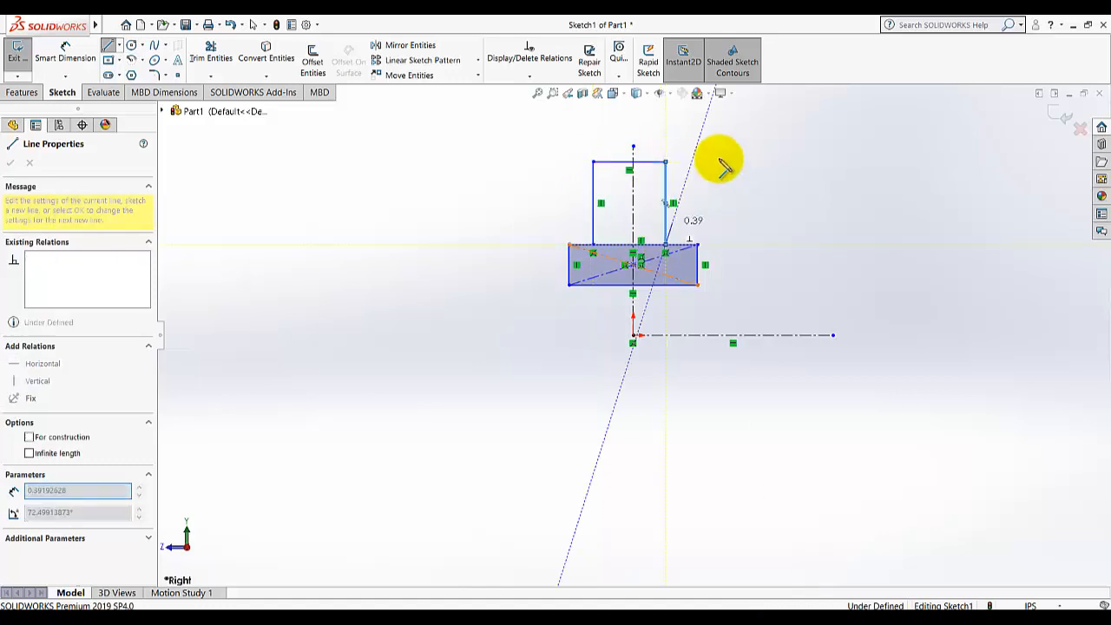
{"action": "right_click", "coordinate": [719, 156]}
{"action": "left_click", "coordinate": [734, 153]}
Extend the vertical centerline upward and raise the upper box's top edge to about 3.9 in above the origin
{"action": "scroll", "coordinate": [781, 150], "scroll_direction": "down", "scroll_amount": 2}
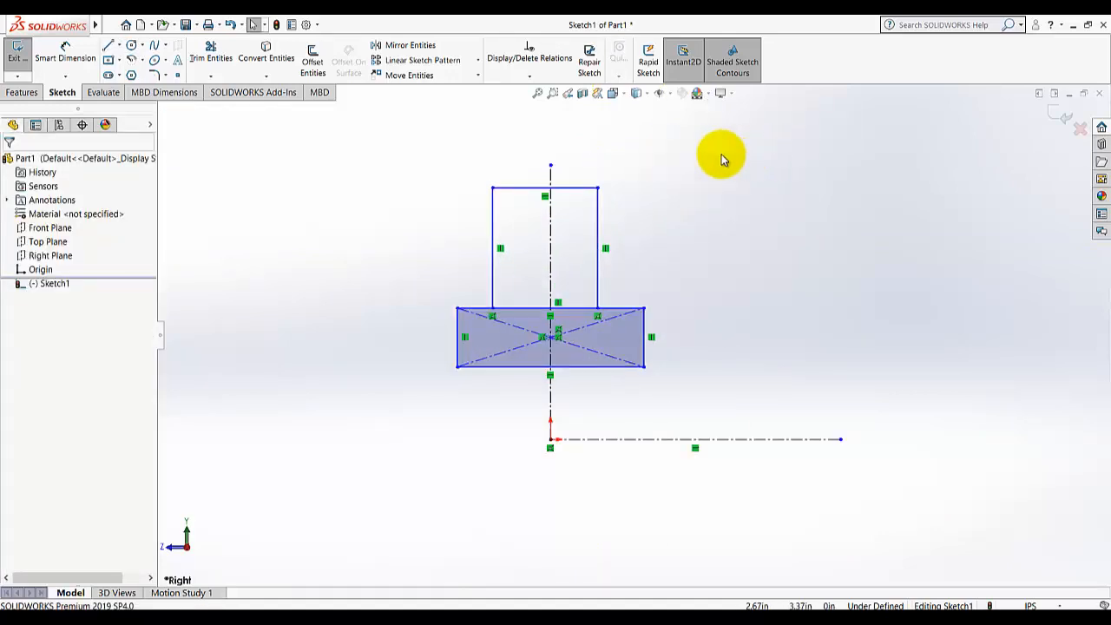
{"action": "left_click", "coordinate": [550, 166]}
{"action": "left_click_drag", "start_coordinate": [546, 116], "coordinate": [550, 110]}
{"action": "left_click", "coordinate": [740, 209]}
{"action": "left_click_drag", "start_coordinate": [583, 186], "coordinate": [586, 130]}
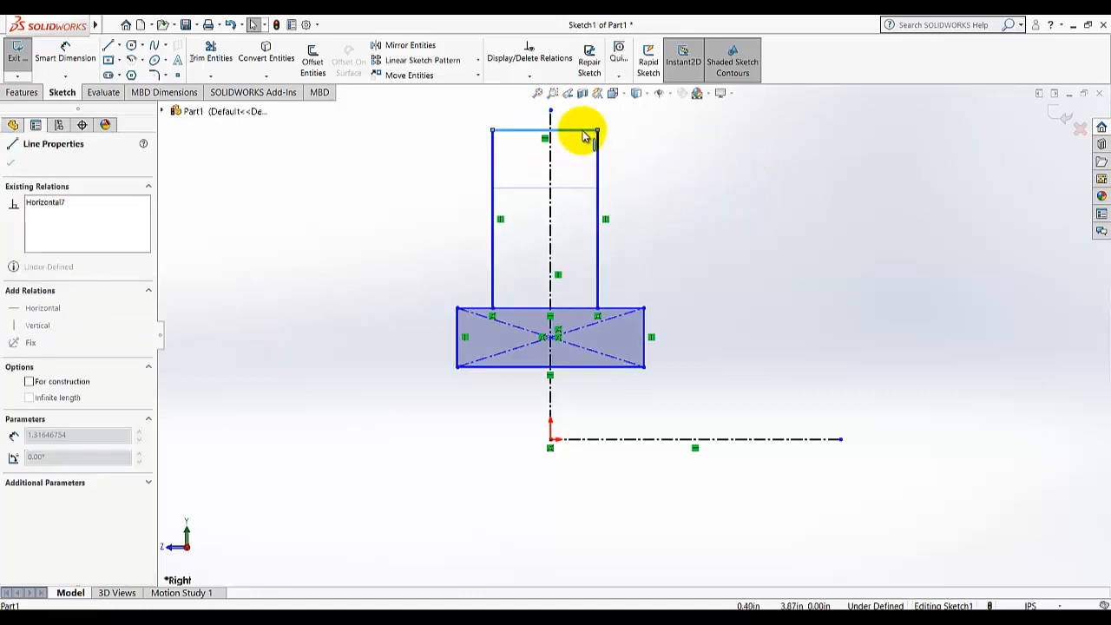
{"action": "left_click", "coordinate": [767, 234]}
Dimension the upper box's top edge and set its width to 1.25 in
{"action": "scroll", "coordinate": [764, 351], "scroll_direction": "up", "scroll_amount": 2}
{"action": "scroll", "coordinate": [742, 261], "scroll_direction": "down", "scroll_amount": 2}
{"action": "scroll", "coordinate": [742, 257], "scroll_direction": "up", "scroll_amount": 2}
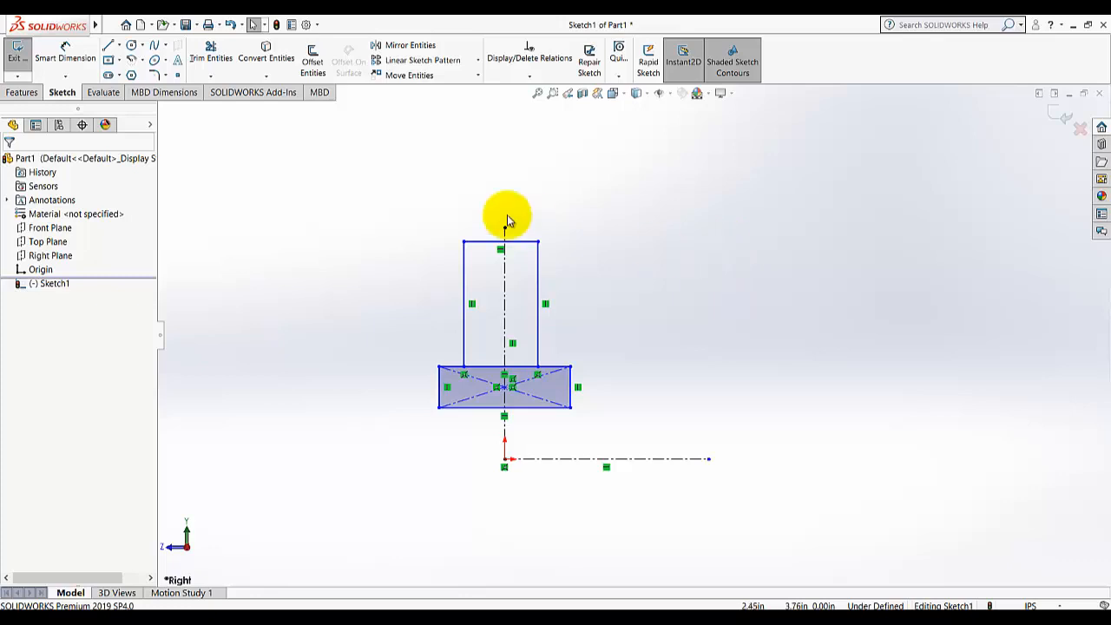
{"action": "left_click", "coordinate": [62, 54]}
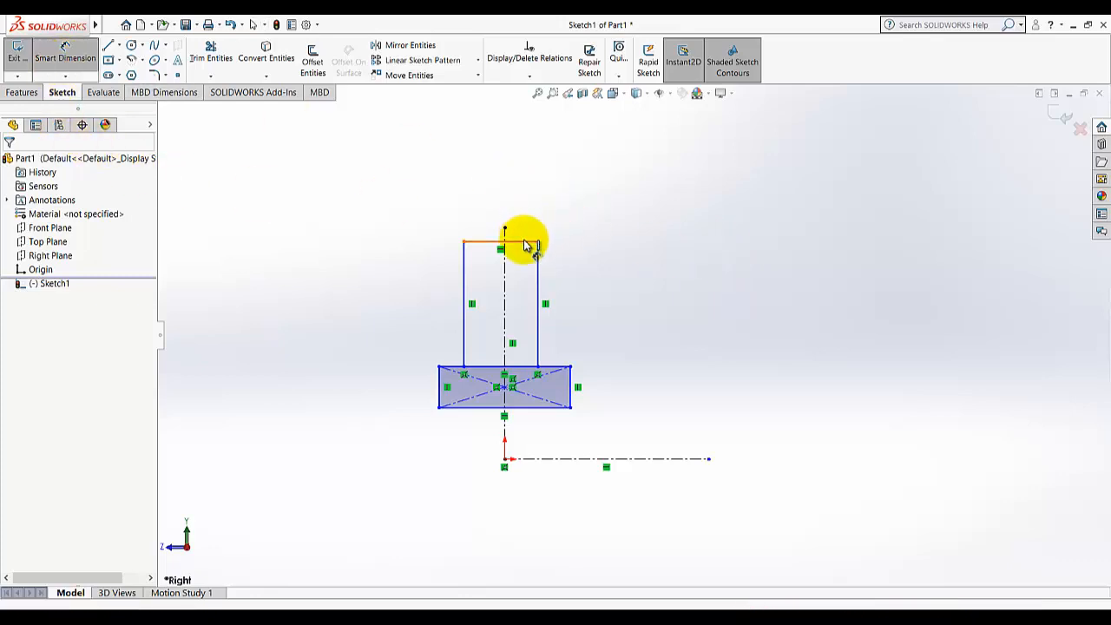
{"action": "left_click", "coordinate": [522, 241]}
{"action": "left_click", "coordinate": [508, 198]}
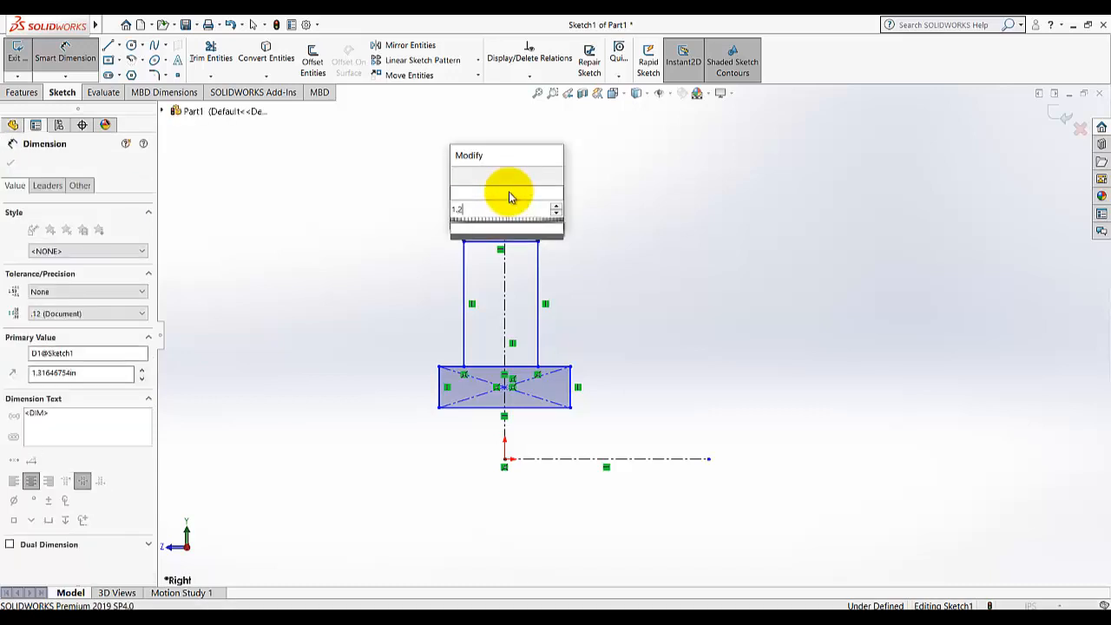
{"action": "type", "text": "1.25"}
{"action": "key", "text": "Return"}
{"action": "left_click", "coordinate": [375, 249]}
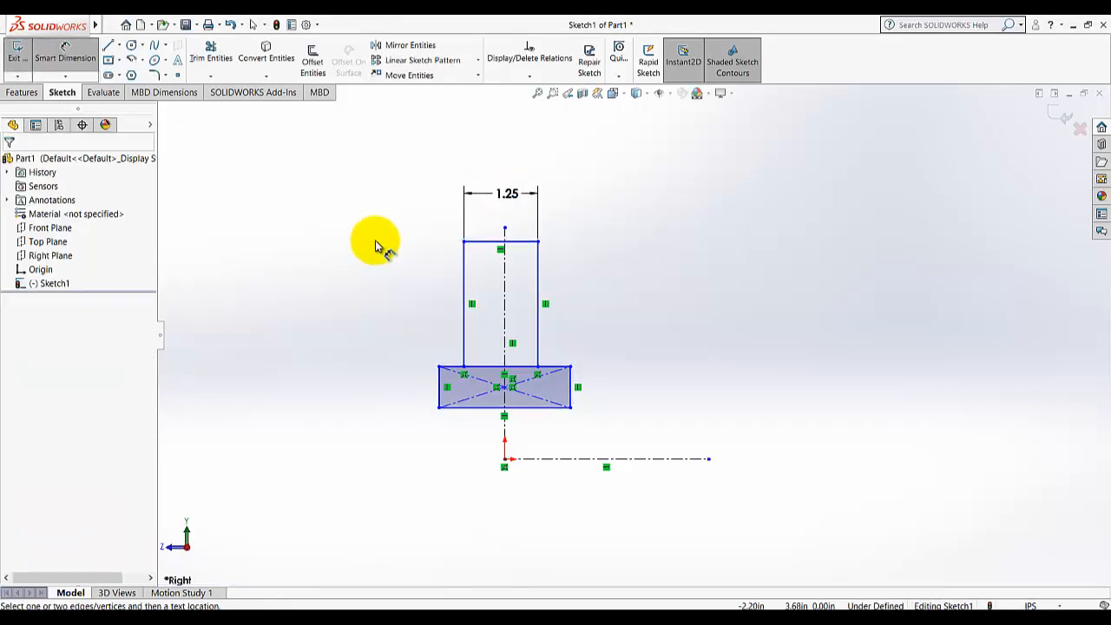
Dimension the base rectangle's lower edge and set its width to 1.5 in
{"action": "left_click", "coordinate": [529, 410]}
{"action": "left_click", "coordinate": [517, 431]}
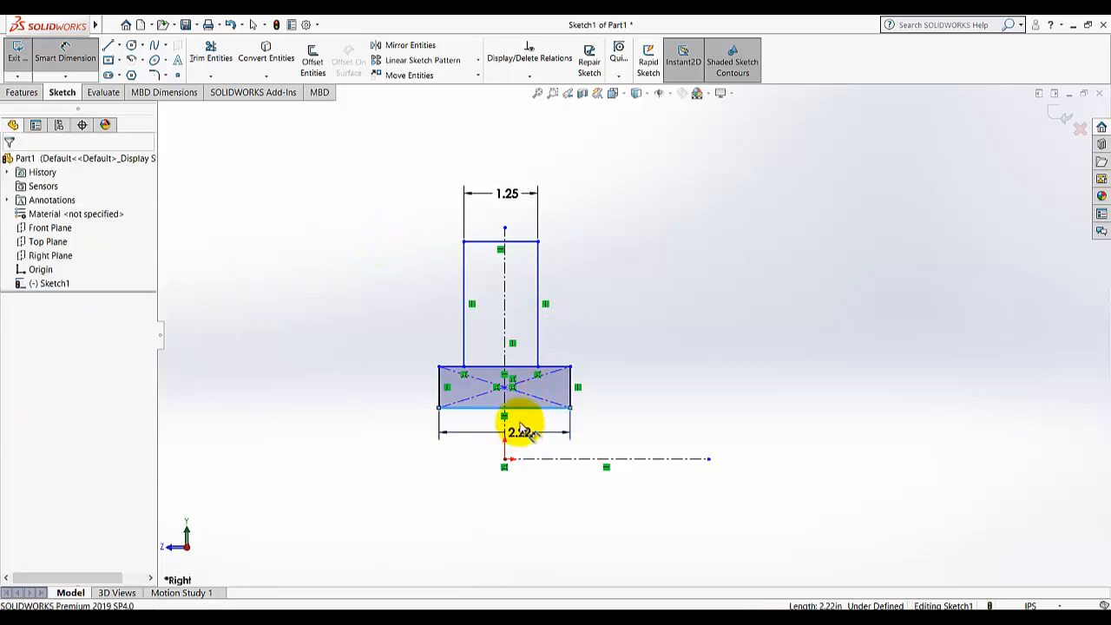
{"action": "type", "text": "1.5"}
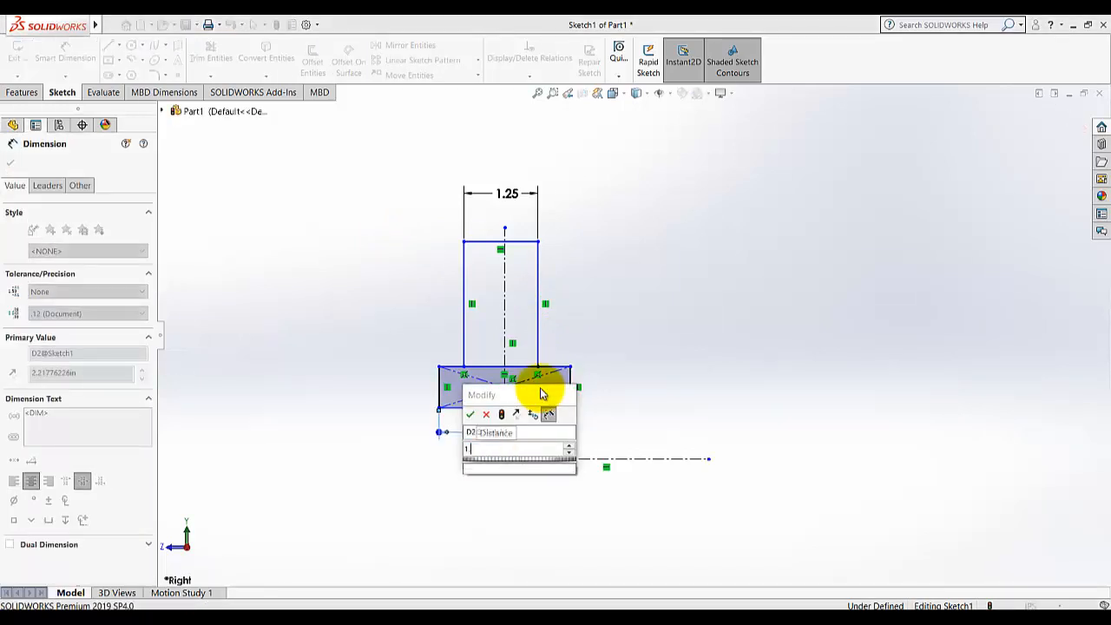
{"action": "key", "text": "Return"}
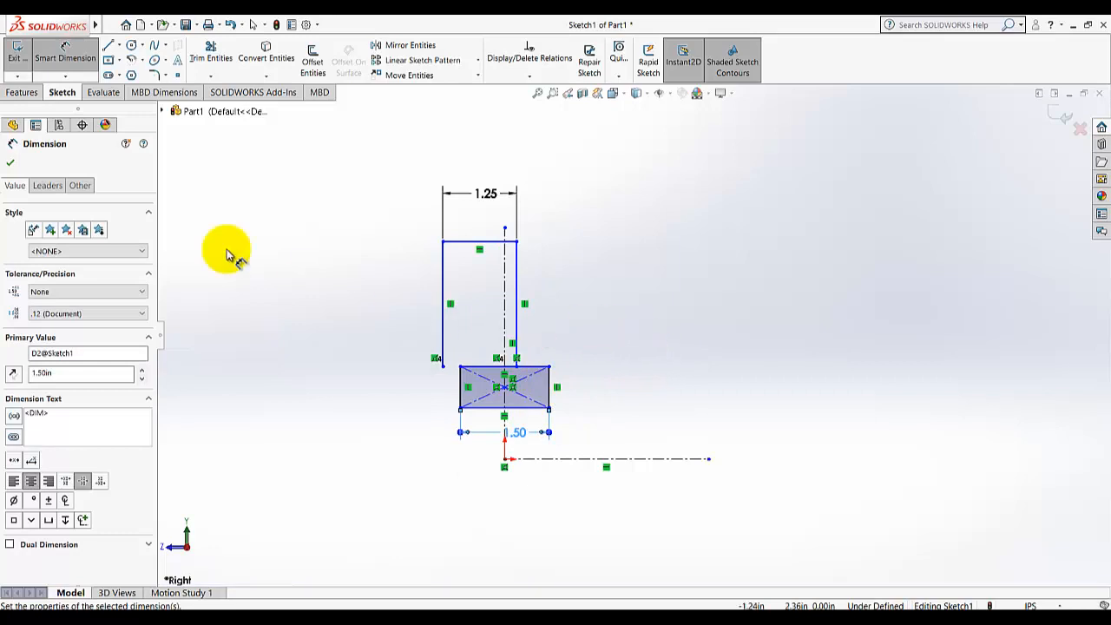
{"action": "left_click", "coordinate": [10, 162]}
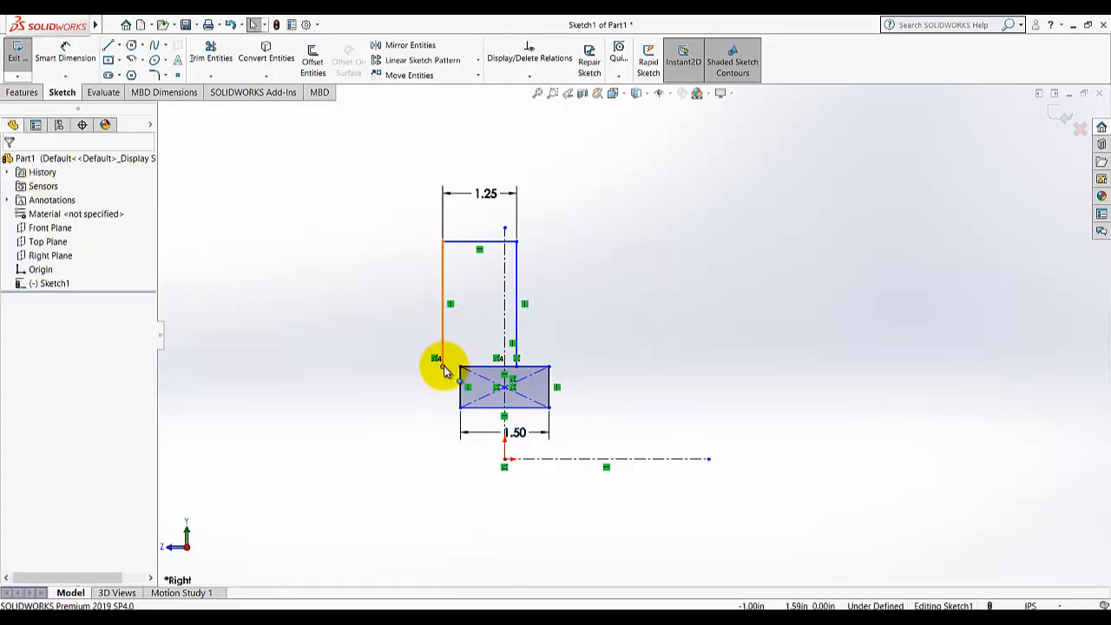
Shift the upper box sideways so its outer lower corner sits within the base rectangle's upper edge
{"action": "left_click_drag", "start_coordinate": [445, 369], "coordinate": [472, 367]}
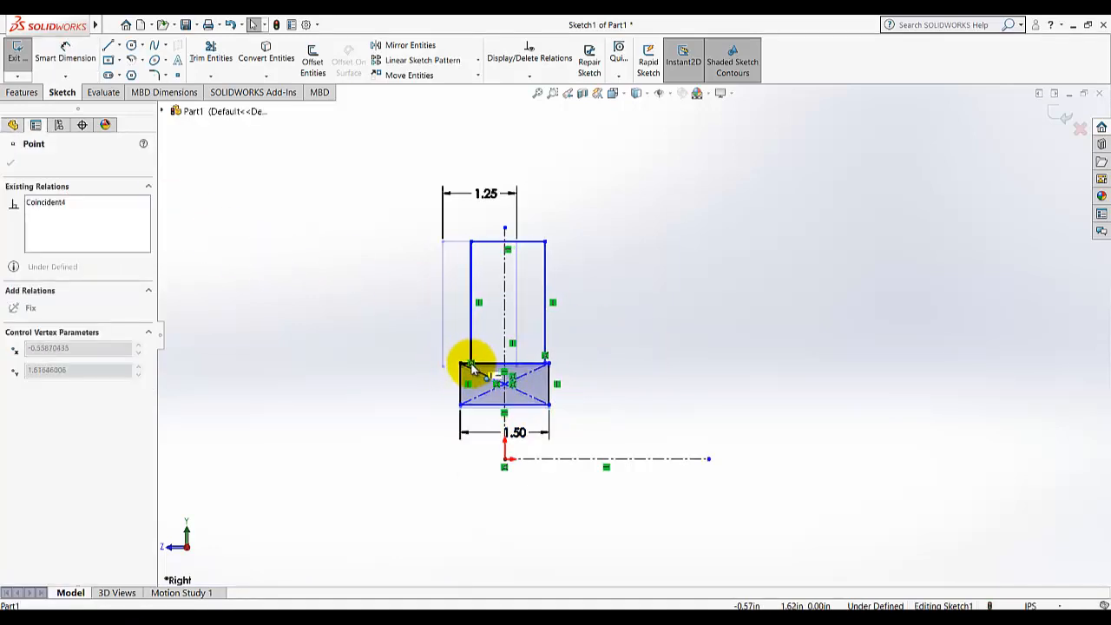
{"action": "left_click", "coordinate": [591, 379]}
{"action": "scroll", "coordinate": [621, 322], "scroll_direction": "down", "scroll_amount": 1}
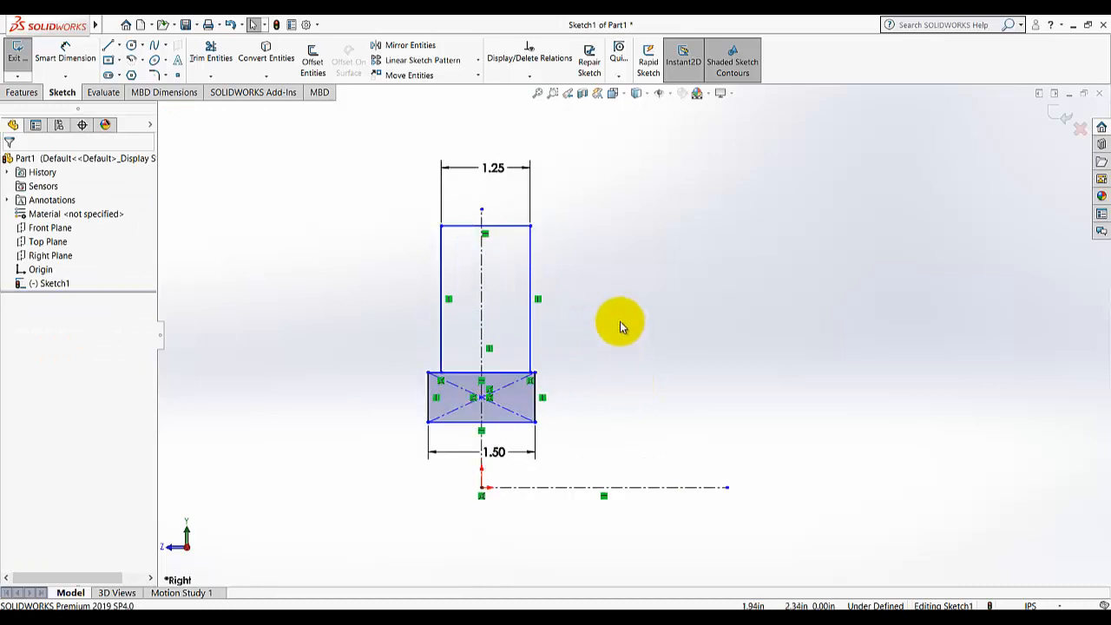
Add a Symmetric relation between the upper box's two vertical sides about the vertical centerline
{"action": "left_click", "coordinate": [525, 77]}
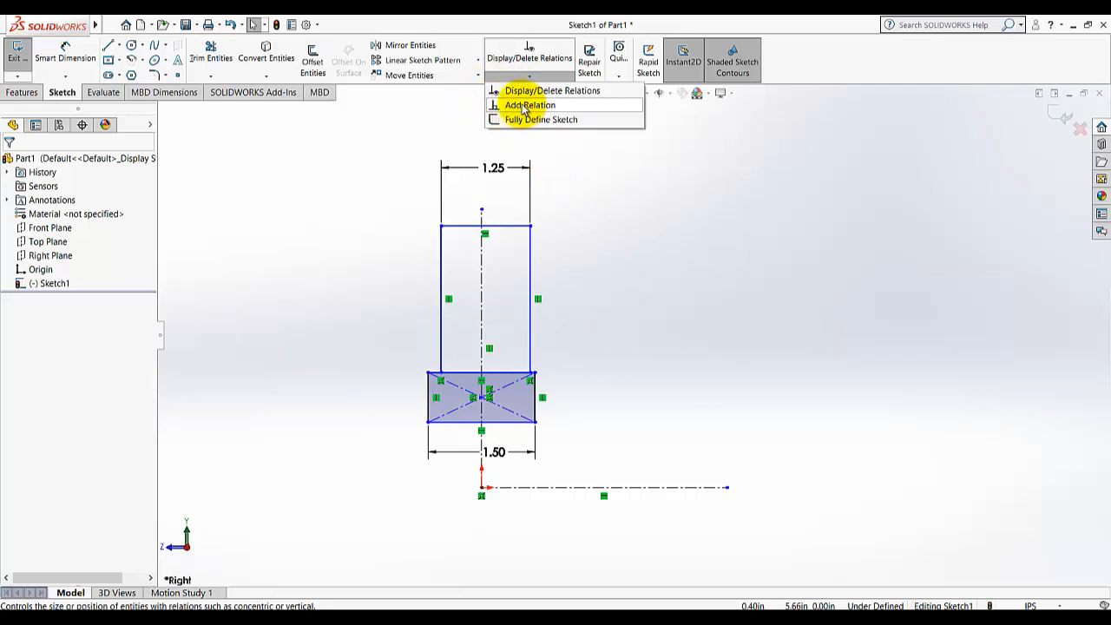
{"action": "left_click", "coordinate": [525, 106]}
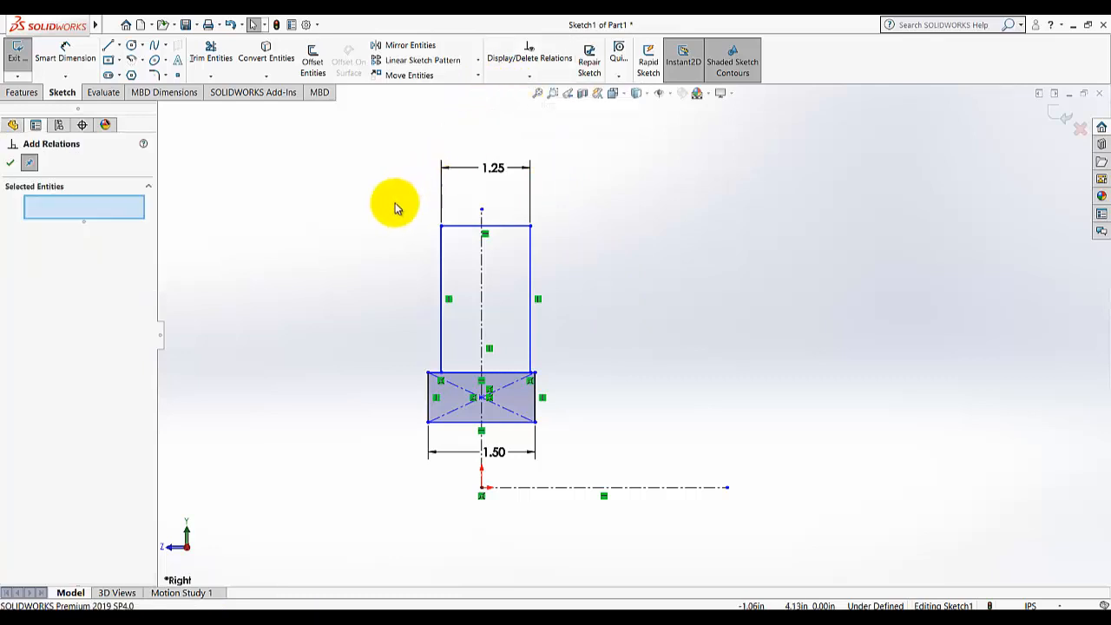
{"action": "left_click", "coordinate": [441, 280]}
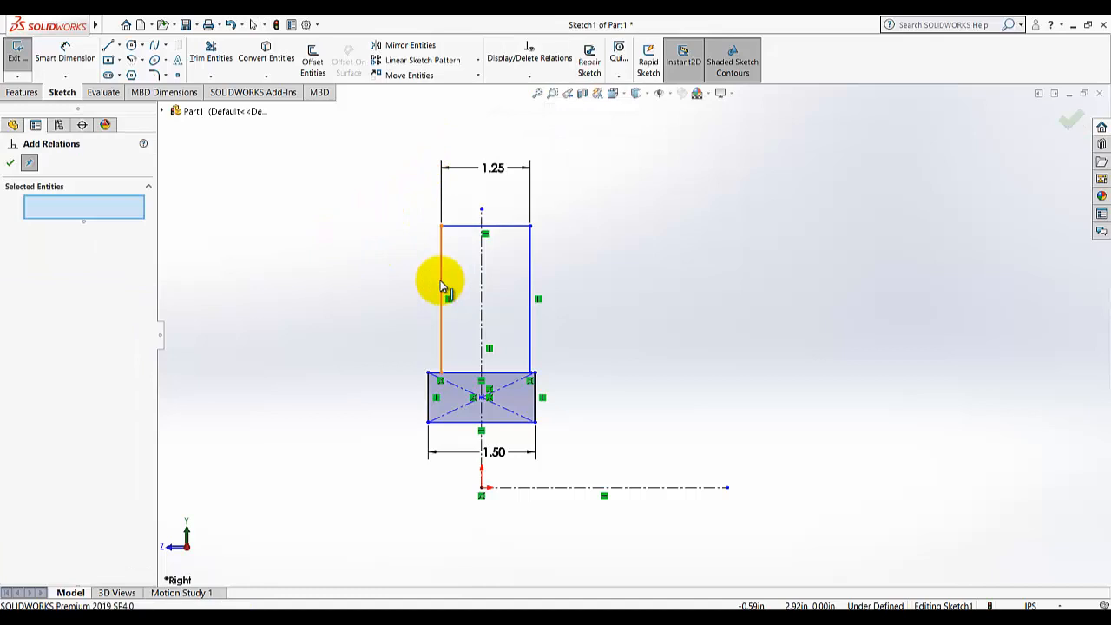
{"action": "left_click", "coordinate": [531, 269]}
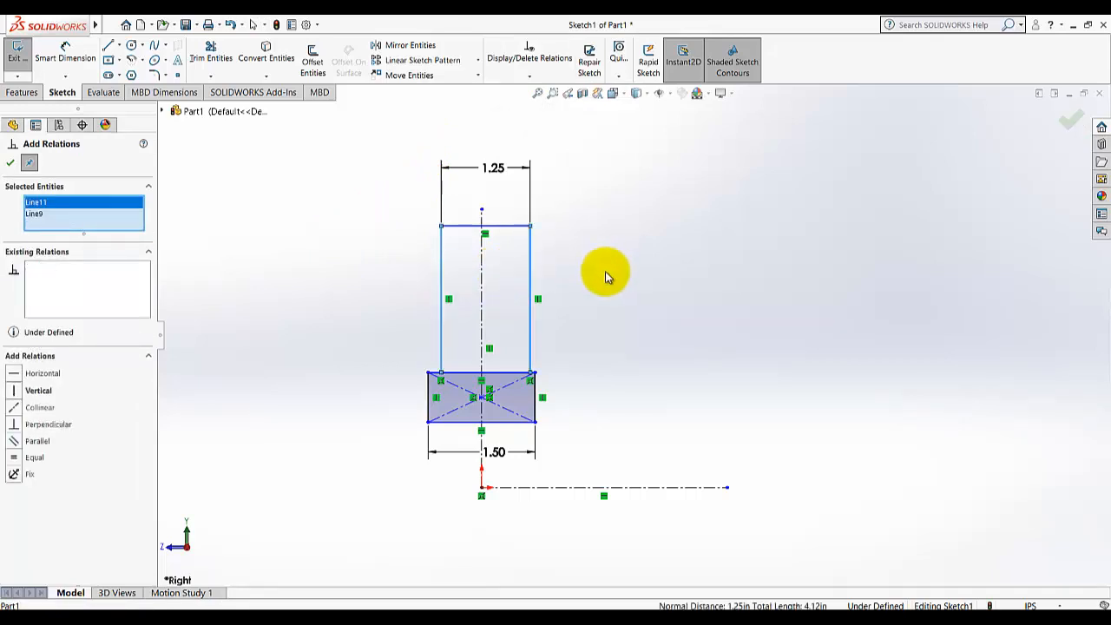
{"action": "left_click", "coordinate": [483, 268]}
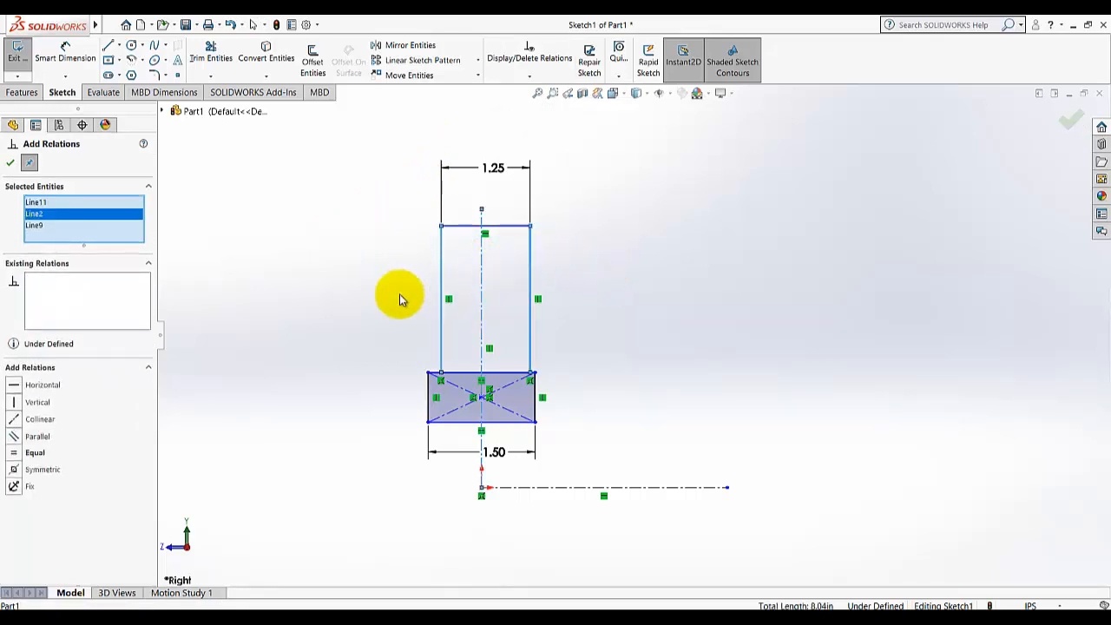
{"action": "left_click", "coordinate": [18, 471]}
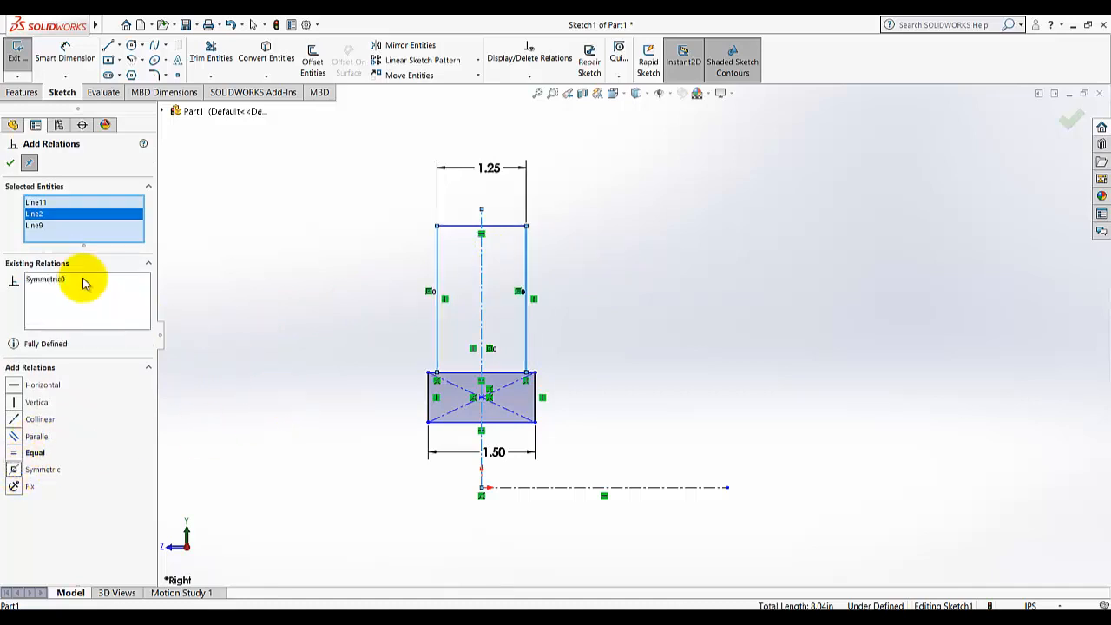
{"action": "left_click", "coordinate": [10, 163]}
{"action": "left_click", "coordinate": [329, 294]}
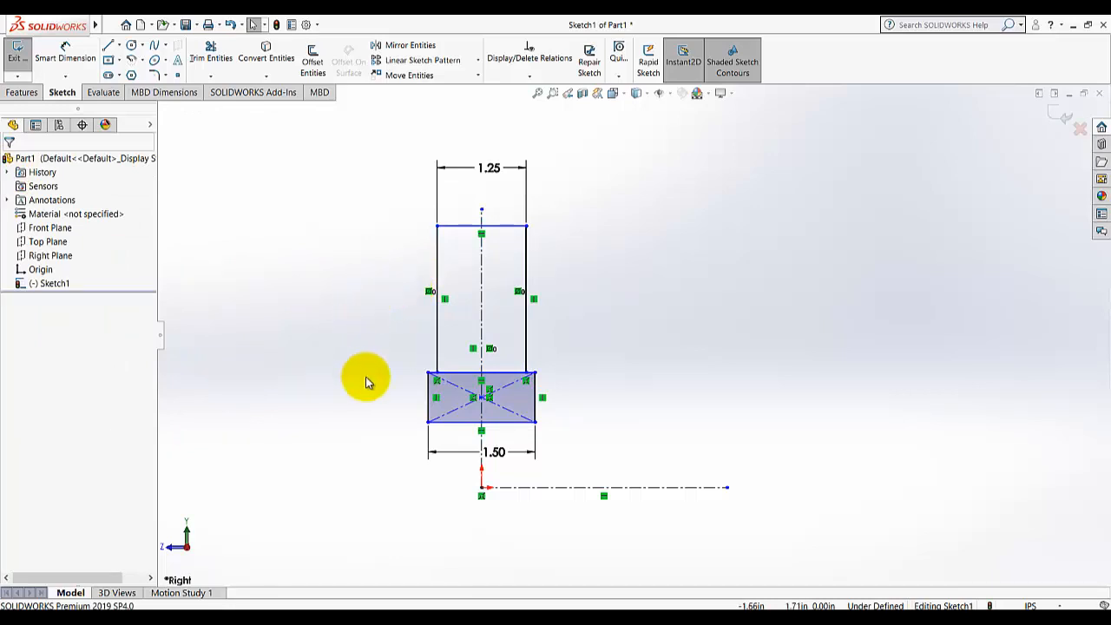
Make the base rectangle's two vertical sides symmetric about the vertical centerline
{"action": "left_click", "coordinate": [434, 414]}
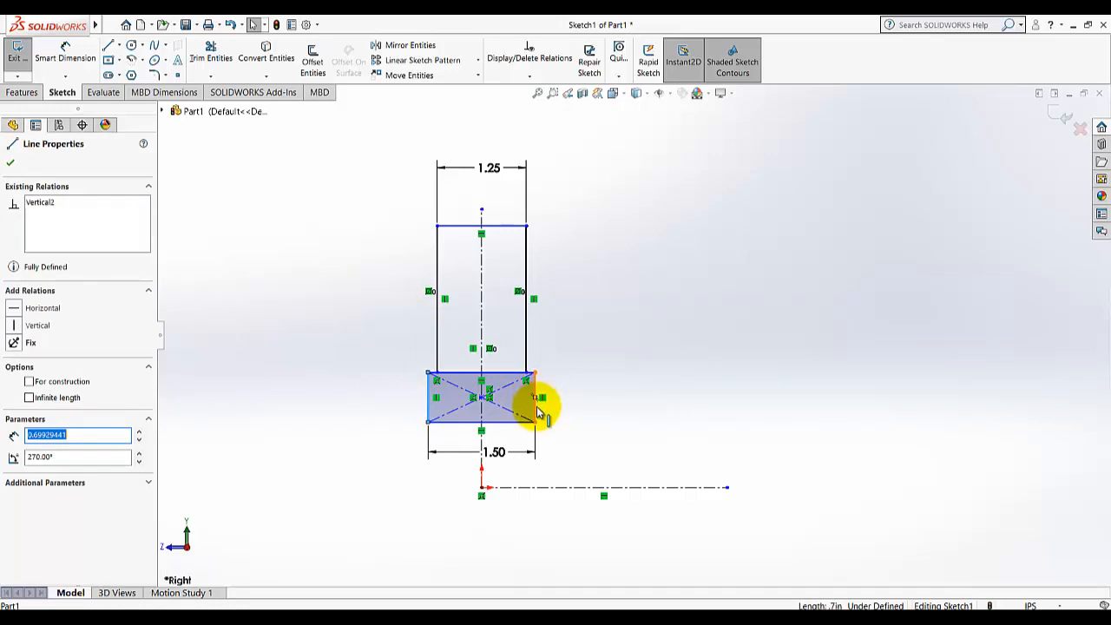
{"action": "left_click", "coordinate": [535, 404], "text": "ctrl"}
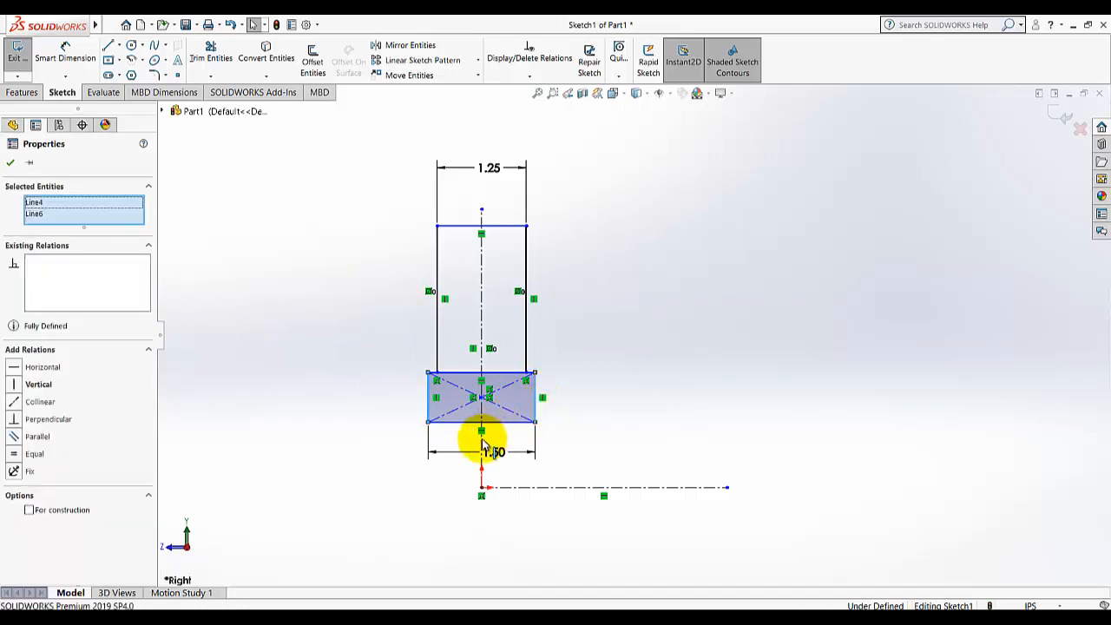
{"action": "left_click", "coordinate": [481, 304]}
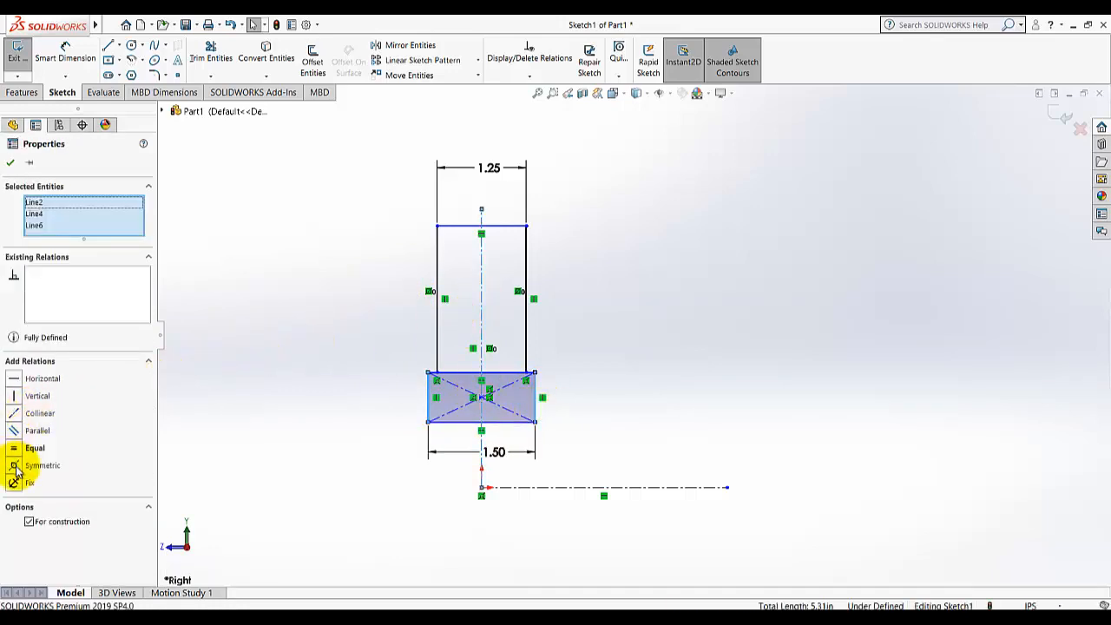
{"action": "left_click", "coordinate": [14, 468]}
{"action": "left_click", "coordinate": [338, 369]}
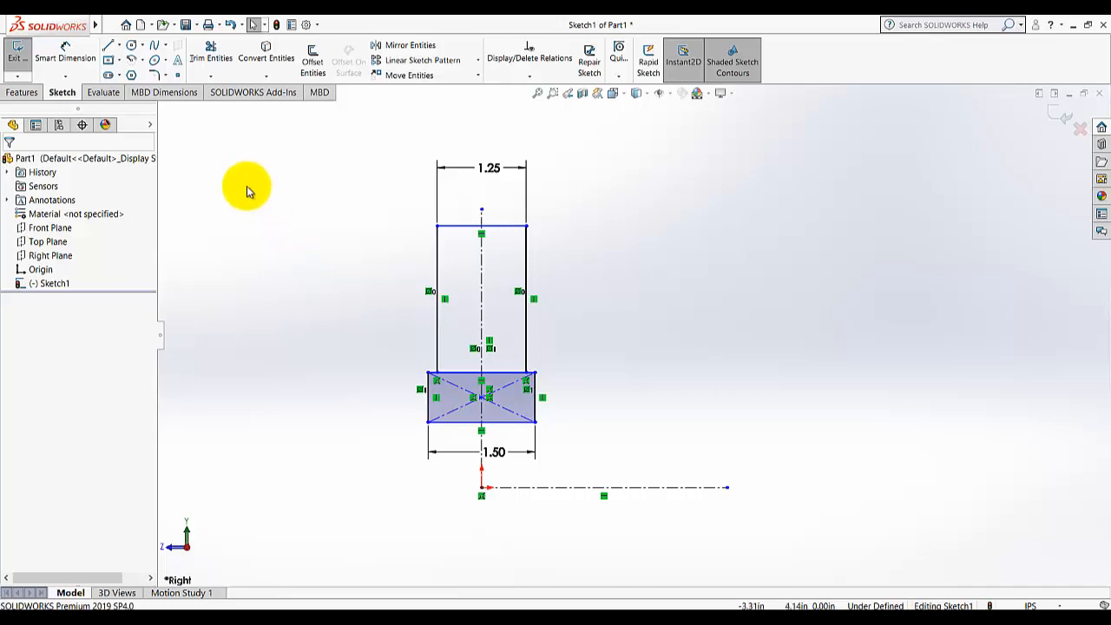
Reposition the base rectangle's width dimension text to the other side of the vertical centerline
{"action": "left_click", "coordinate": [516, 228], "text": "ctrl"}
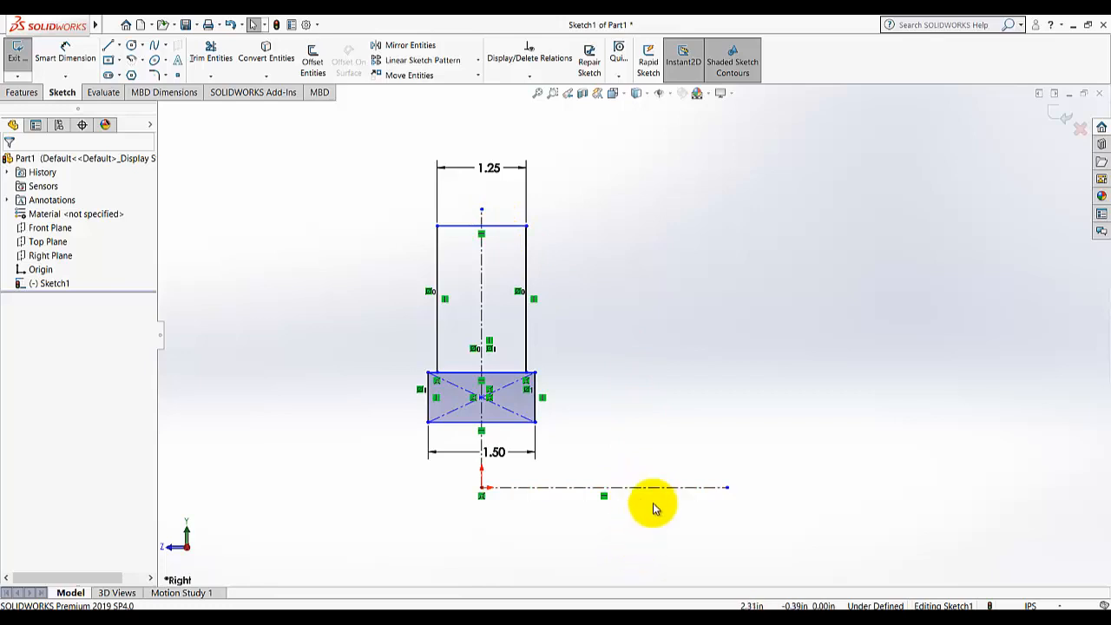
{"action": "scroll", "coordinate": [656, 495], "scroll_direction": "up", "scroll_amount": 4}
{"action": "scroll", "coordinate": [588, 277], "scroll_direction": "down", "scroll_amount": 3}
{"action": "scroll", "coordinate": [611, 172], "scroll_direction": "down", "scroll_amount": 1}
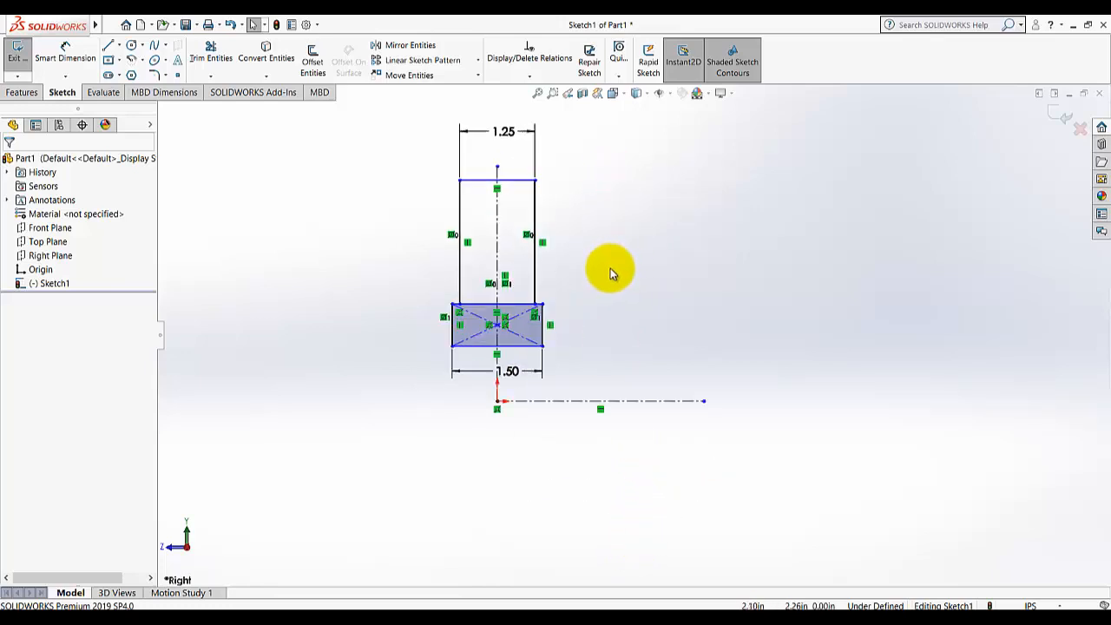
{"action": "left_click", "coordinate": [508, 374]}
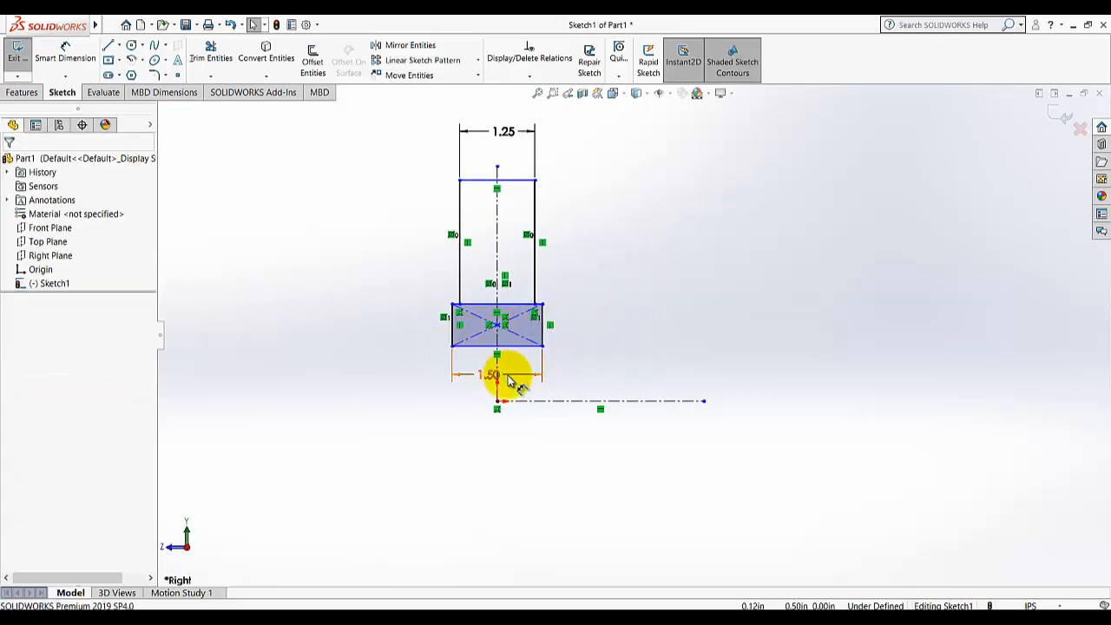
{"action": "left_click", "coordinate": [555, 371]}
Dimension the upper box's top edge from the horizontal centerline as a doubled diameter distance and set it to 8 in
{"action": "left_click", "coordinate": [90, 62]}
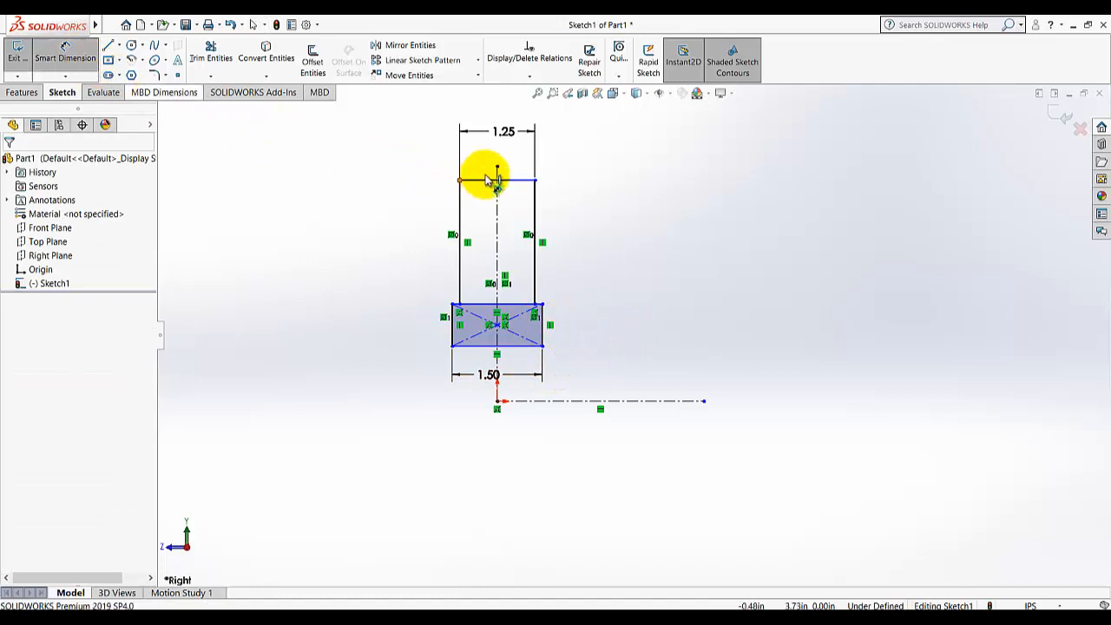
{"action": "left_click", "coordinate": [520, 182]}
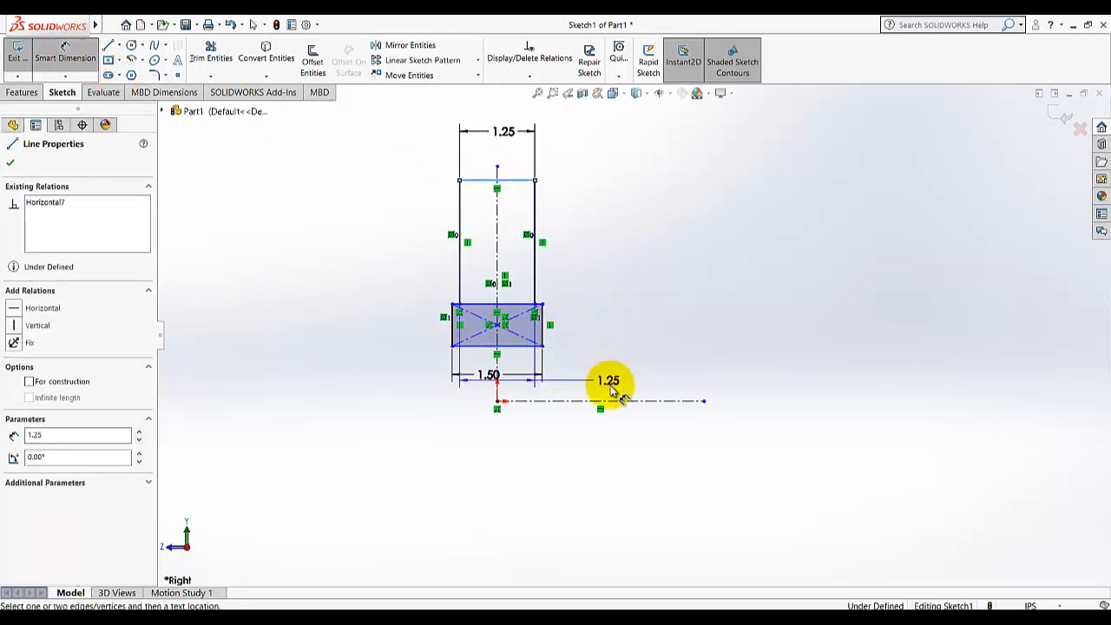
{"action": "left_click", "coordinate": [632, 401]}
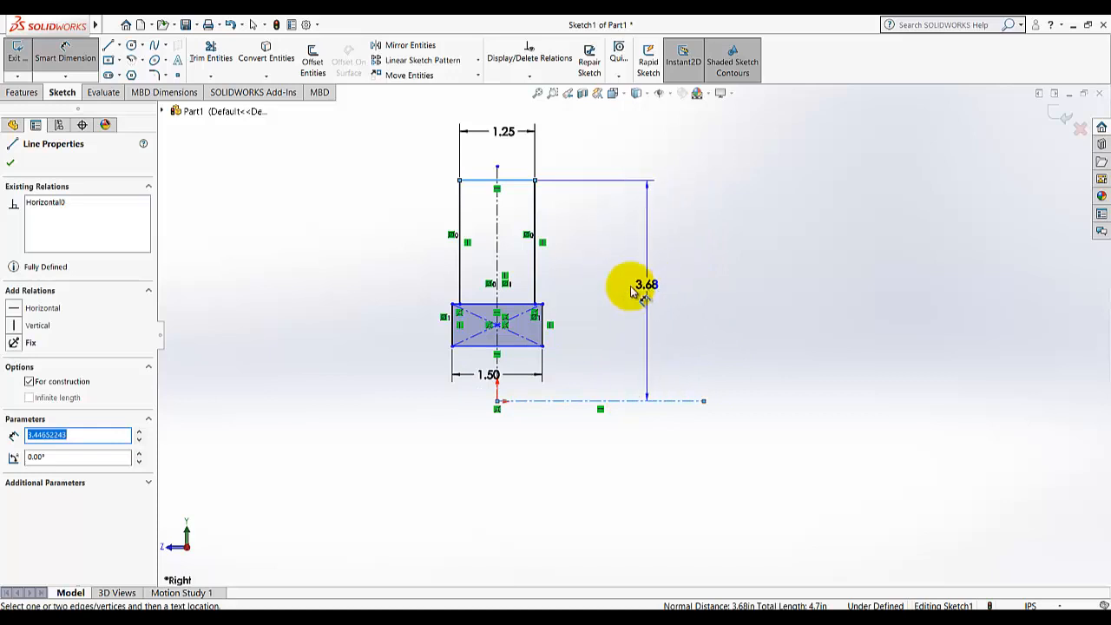
{"action": "left_click", "coordinate": [651, 298]}
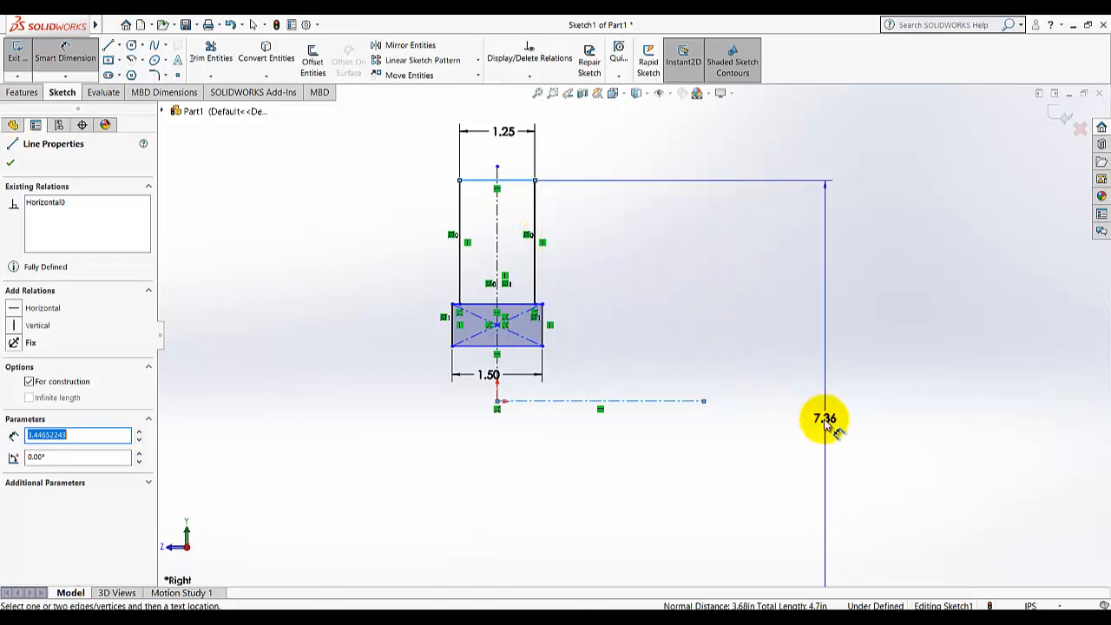
{"action": "left_click", "coordinate": [834, 434]}
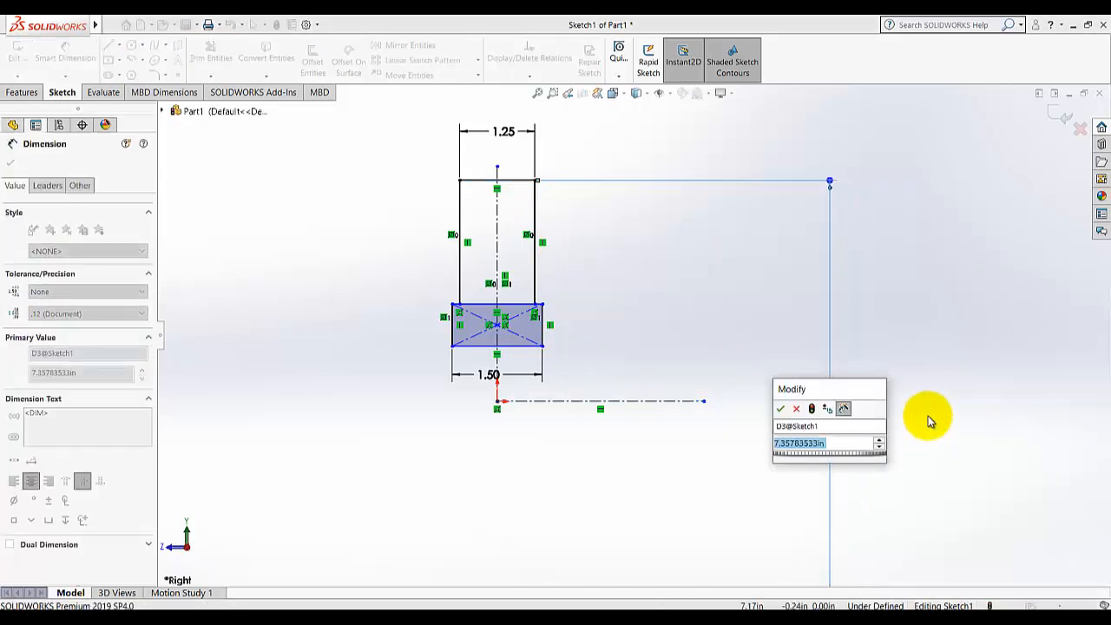
{"action": "type", "text": "8"}
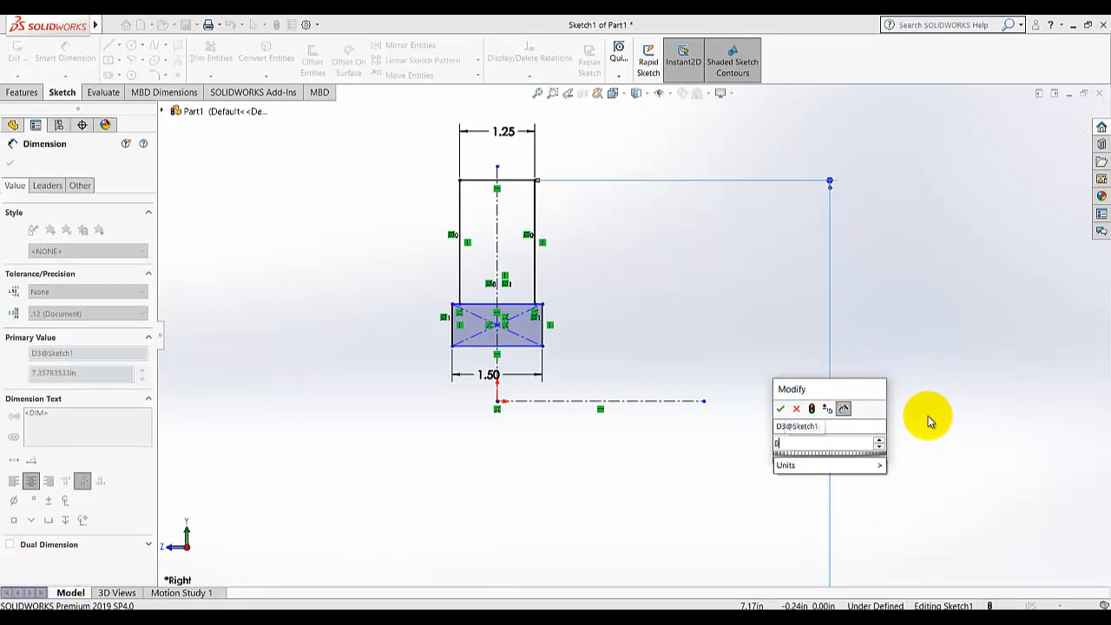
{"action": "key", "text": "Return"}
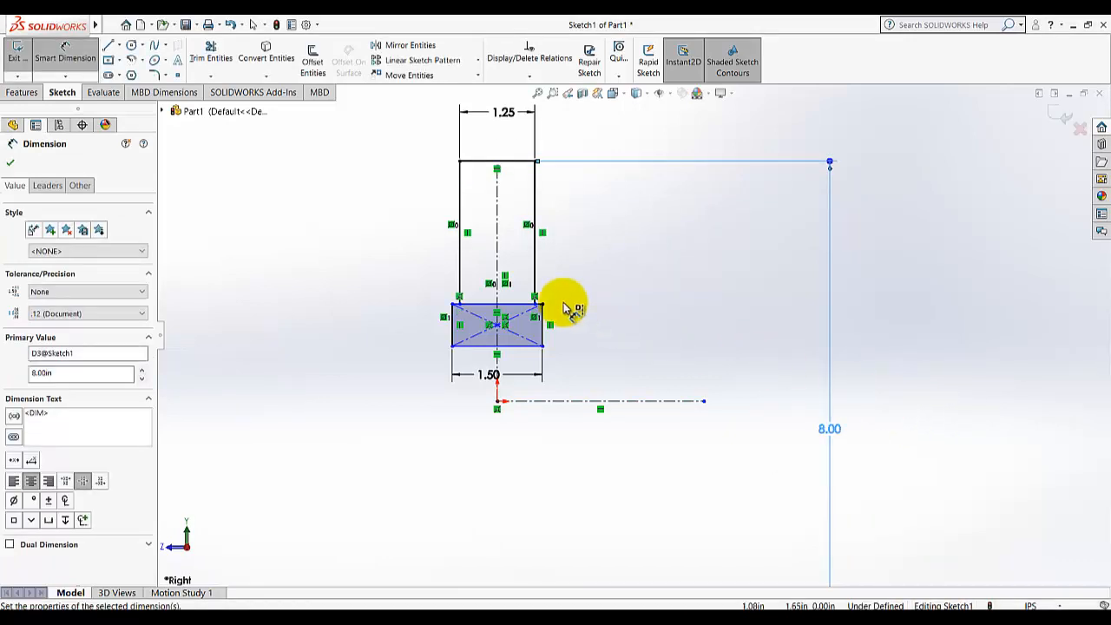
Add a diameter dimension from the base rectangle's upper edge about the horizontal centerline and set it to 3.5 in
{"action": "left_click", "coordinate": [510, 304]}
{"action": "left_click", "coordinate": [763, 392]}
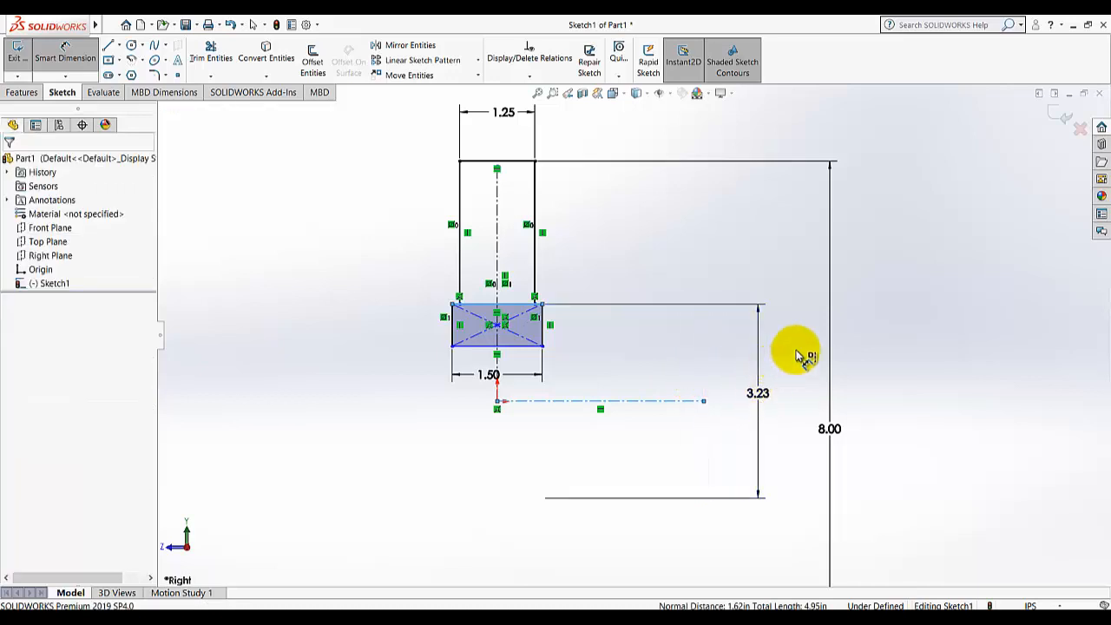
{"action": "type", "text": "3.5"}
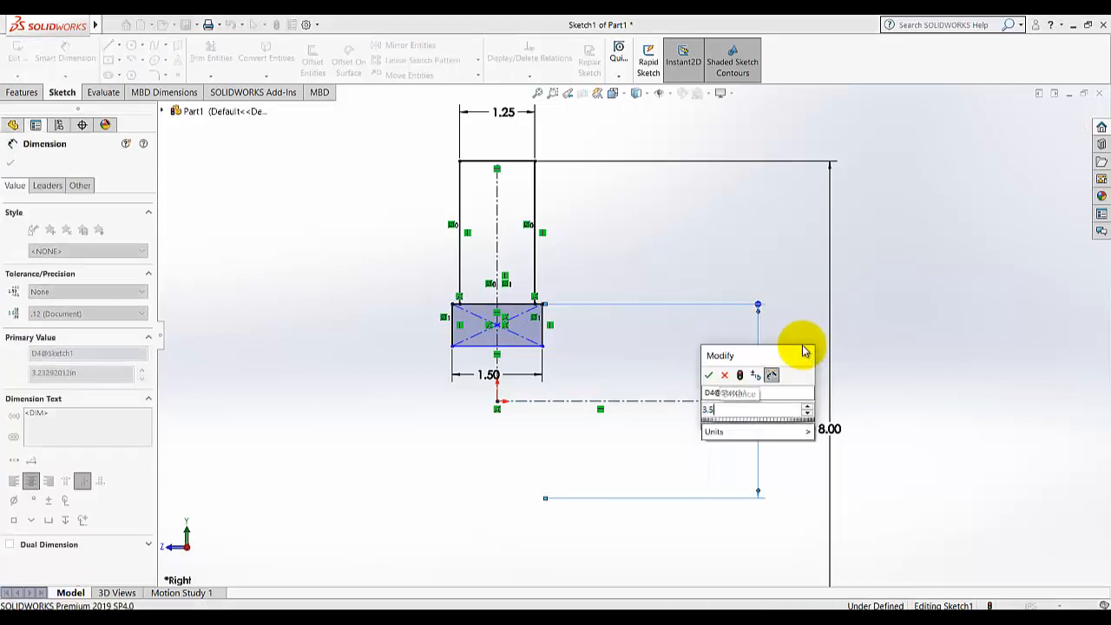
{"action": "key", "text": "Return"}
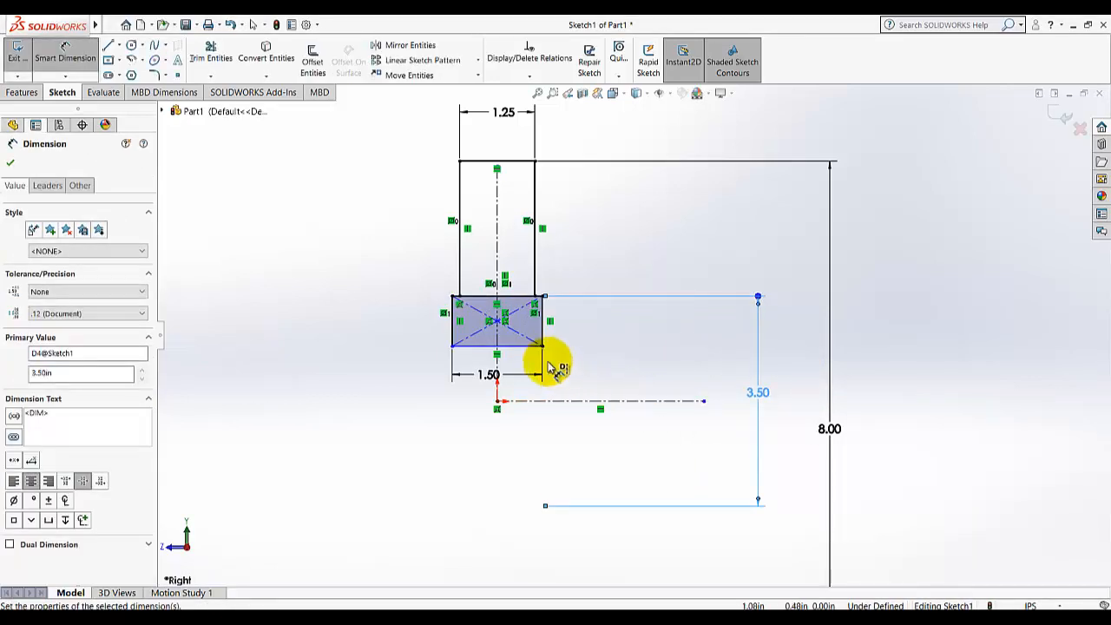
Add a diameter dimension from the base rectangle's lower edge about the horizontal centerline and set it to 2 in
{"action": "left_click", "coordinate": [517, 346]}
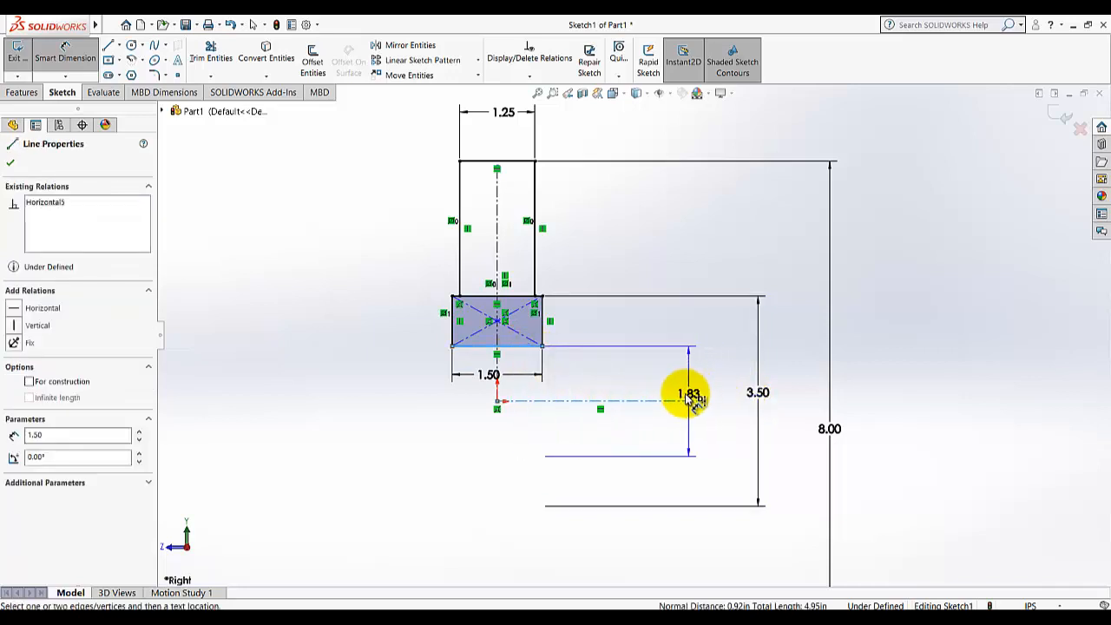
{"action": "left_click", "coordinate": [692, 378]}
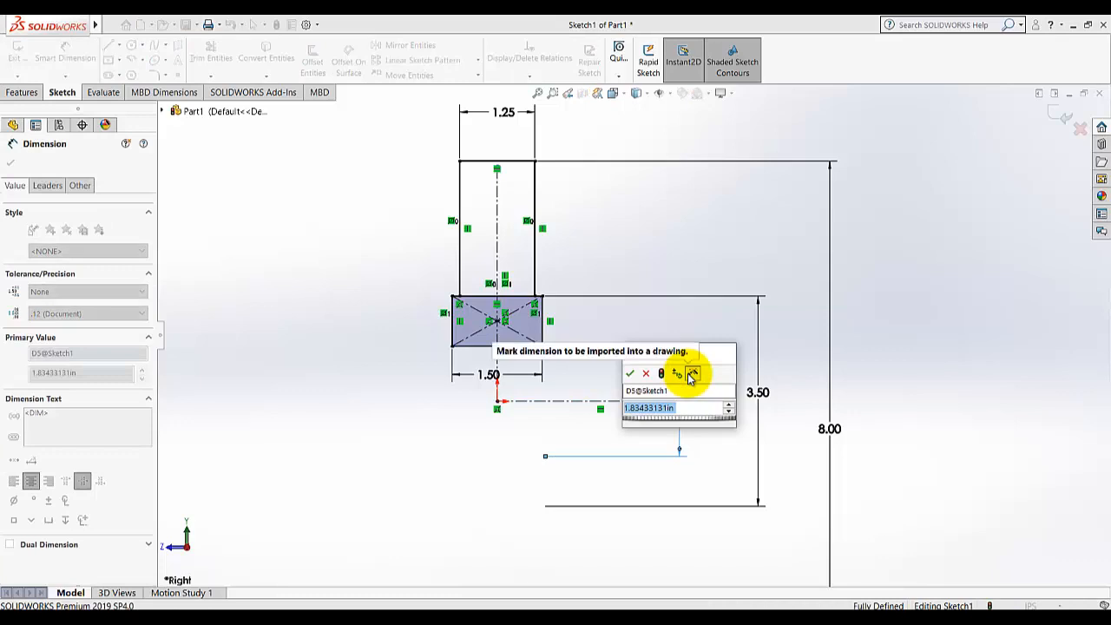
{"action": "type", "text": "2"}
{"action": "key", "text": "Return"}
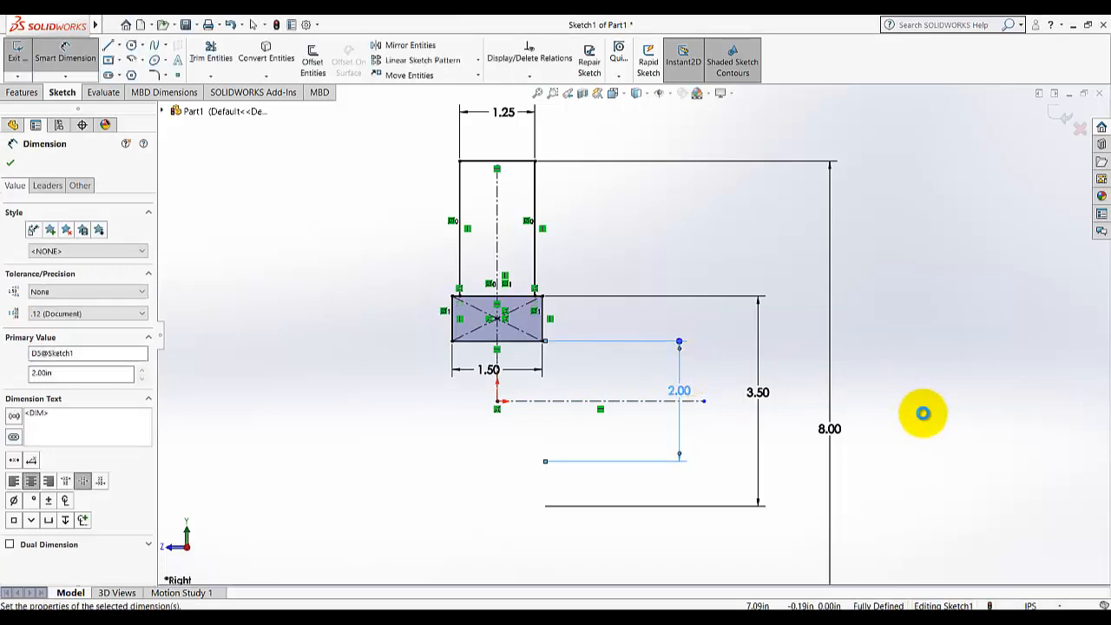
Finish the sketch and show the part in isometric view
{"action": "left_click", "coordinate": [17, 59]}
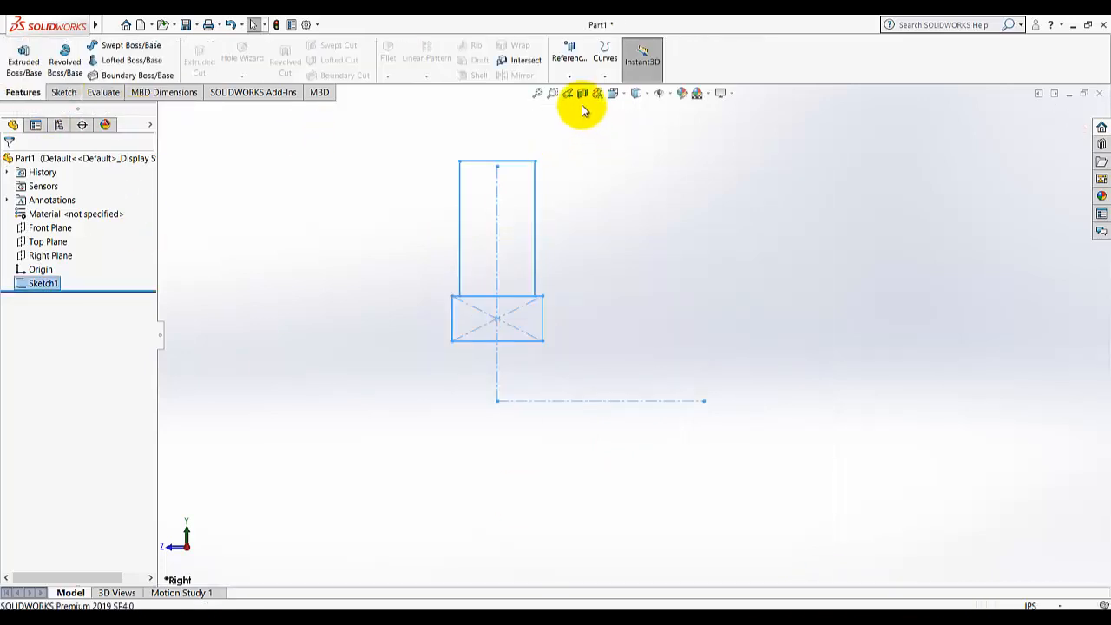
{"action": "left_click", "coordinate": [621, 101]}
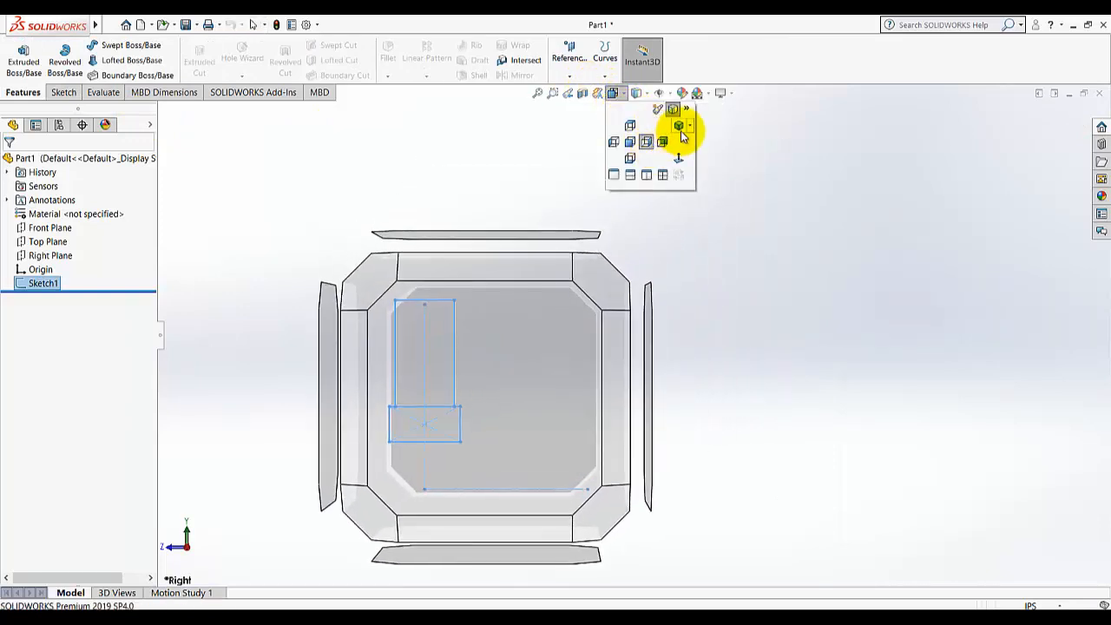
{"action": "left_click", "coordinate": [684, 130]}
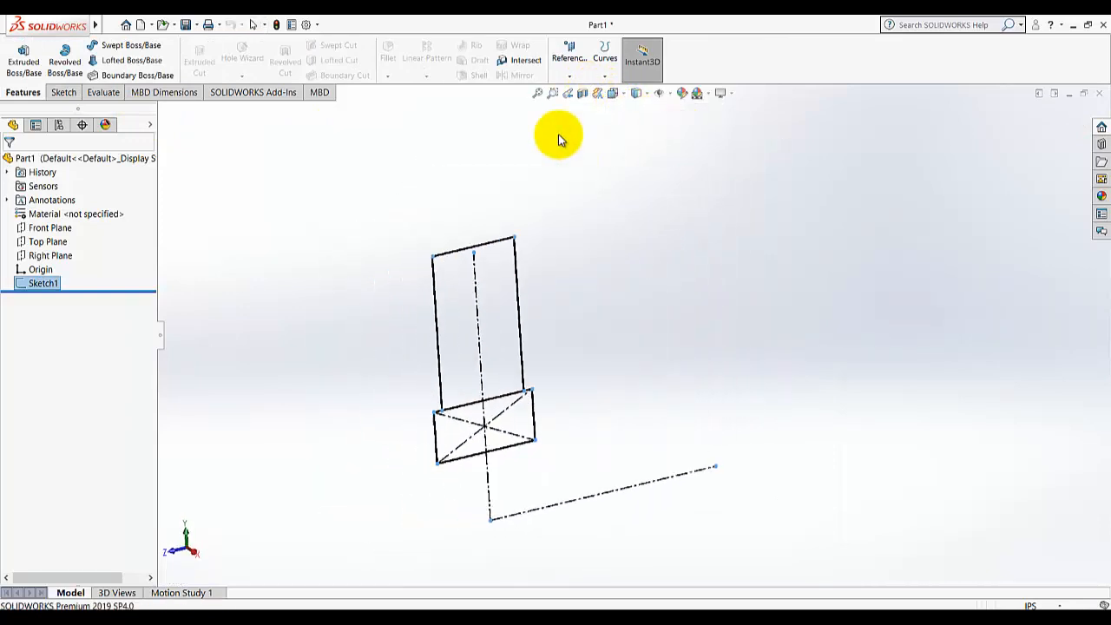
Start a Revolved Boss/Base and select the upper box and base rectangle regions as its contours
{"action": "left_click", "coordinate": [65, 69]}
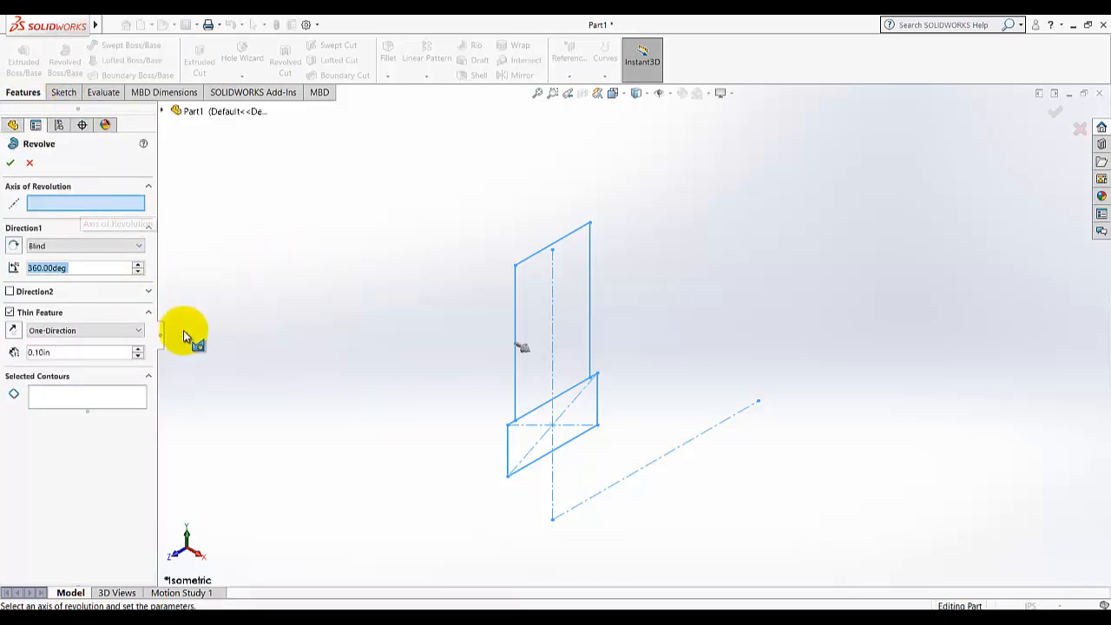
{"action": "left_click", "coordinate": [77, 395]}
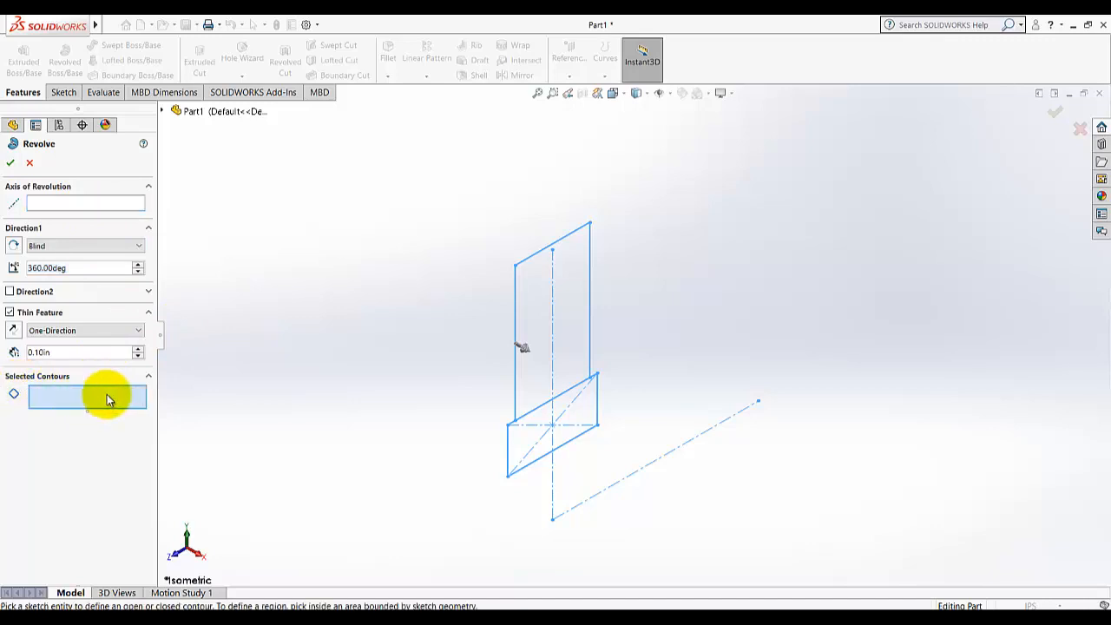
{"action": "left_click", "coordinate": [586, 372]}
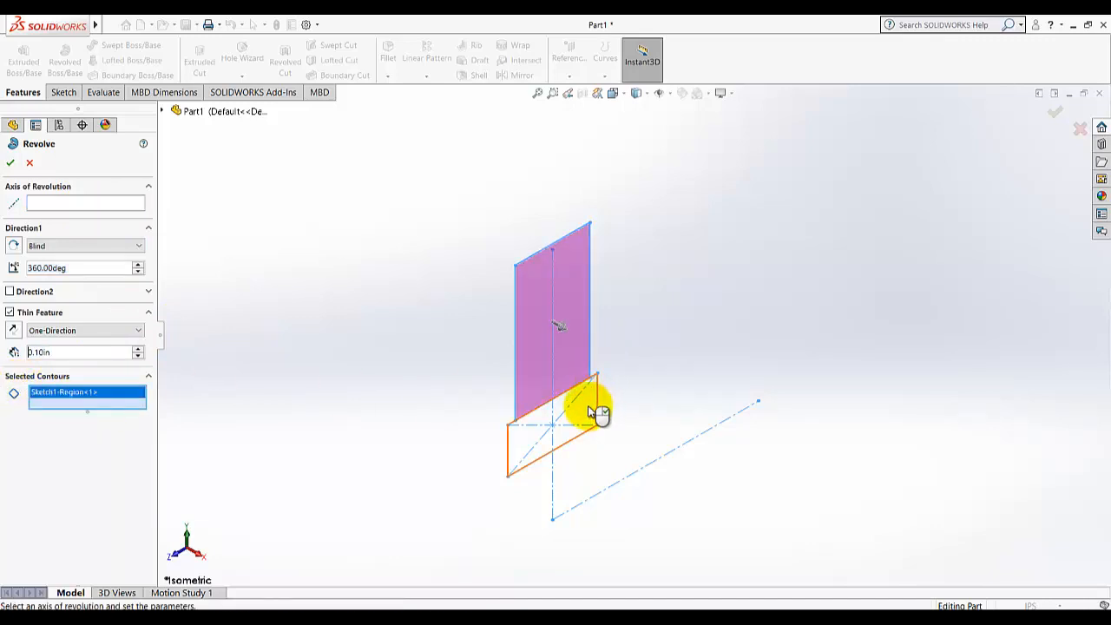
{"action": "left_click", "coordinate": [588, 408]}
{"action": "left_click", "coordinate": [113, 401]}
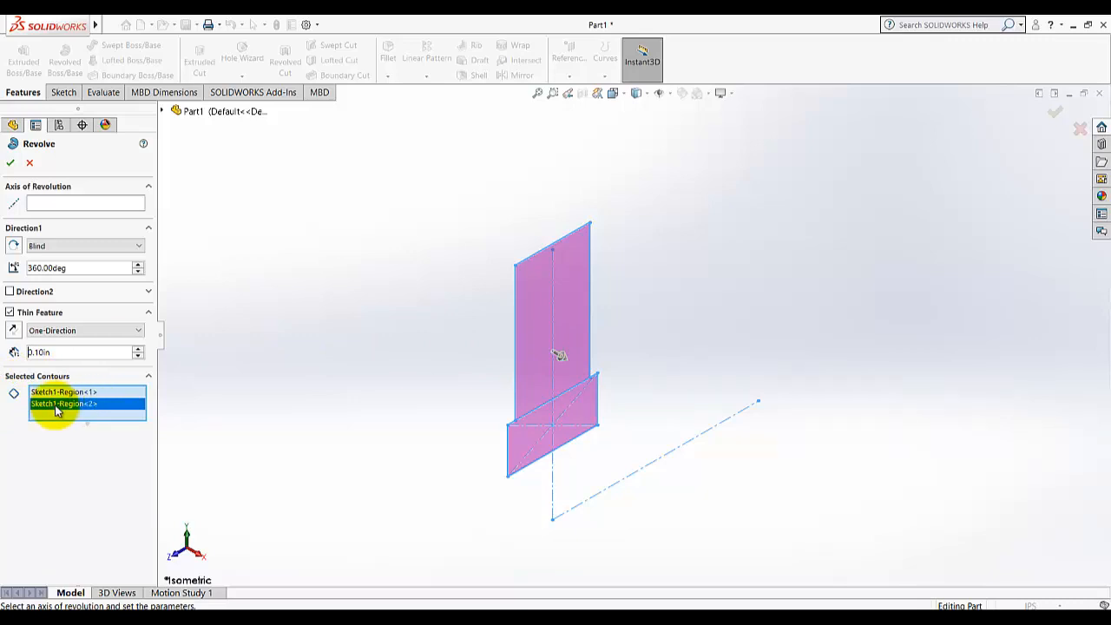
Revolve the selected regions 360 degrees about the horizontal centerline with Thin Feature turned off
{"action": "left_click", "coordinate": [59, 203]}
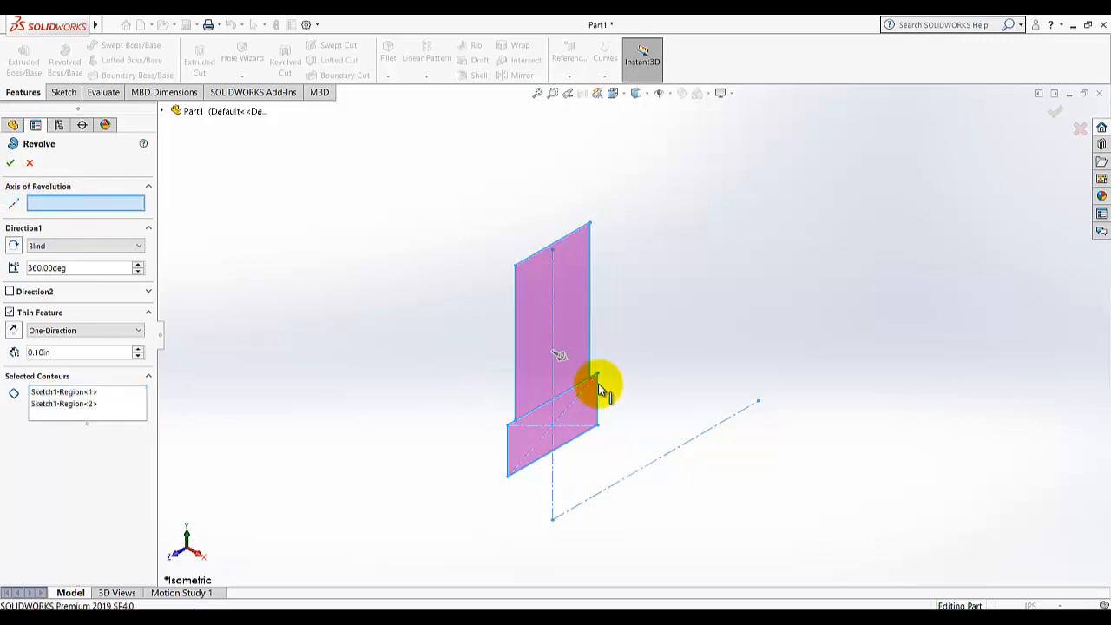
{"action": "left_click", "coordinate": [645, 469]}
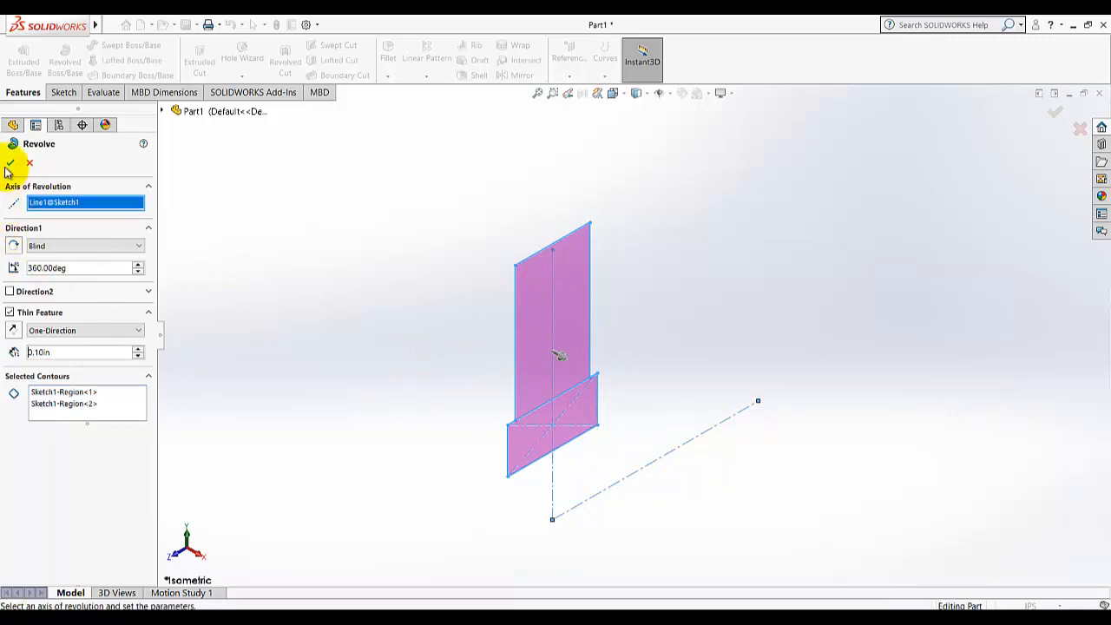
{"action": "left_click", "coordinate": [10, 314]}
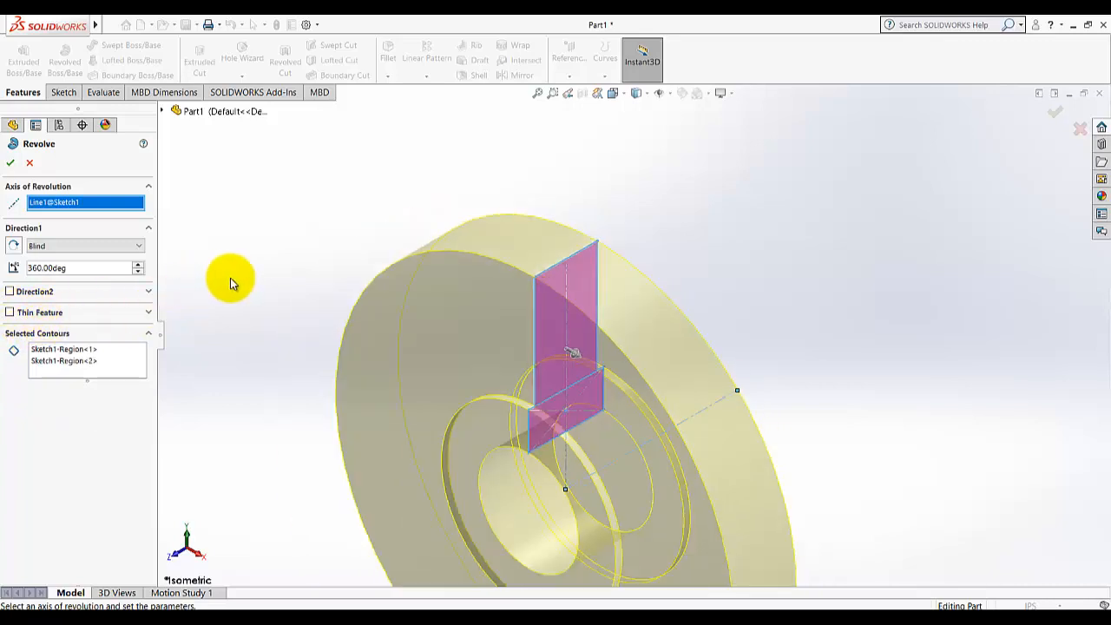
{"action": "scroll", "coordinate": [230, 277], "scroll_direction": "up", "scroll_amount": 3}
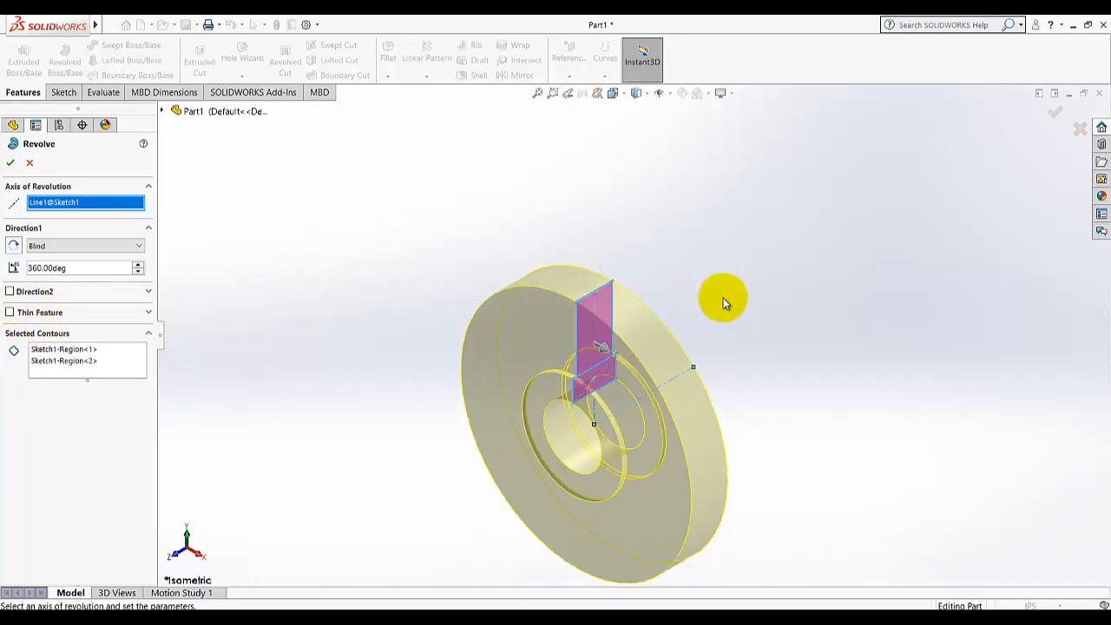
{"action": "left_click", "coordinate": [11, 162]}
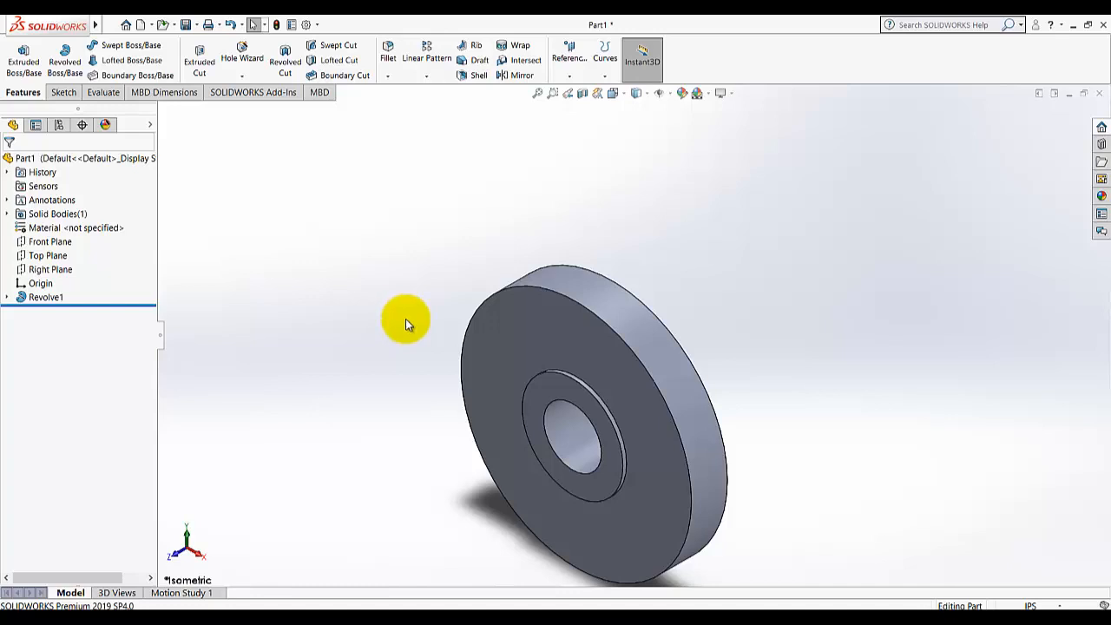
Start a new sketch on the Right Plane and show it in the right view
{"action": "left_click", "coordinate": [61, 270]}
{"action": "left_click", "coordinate": [78, 254]}
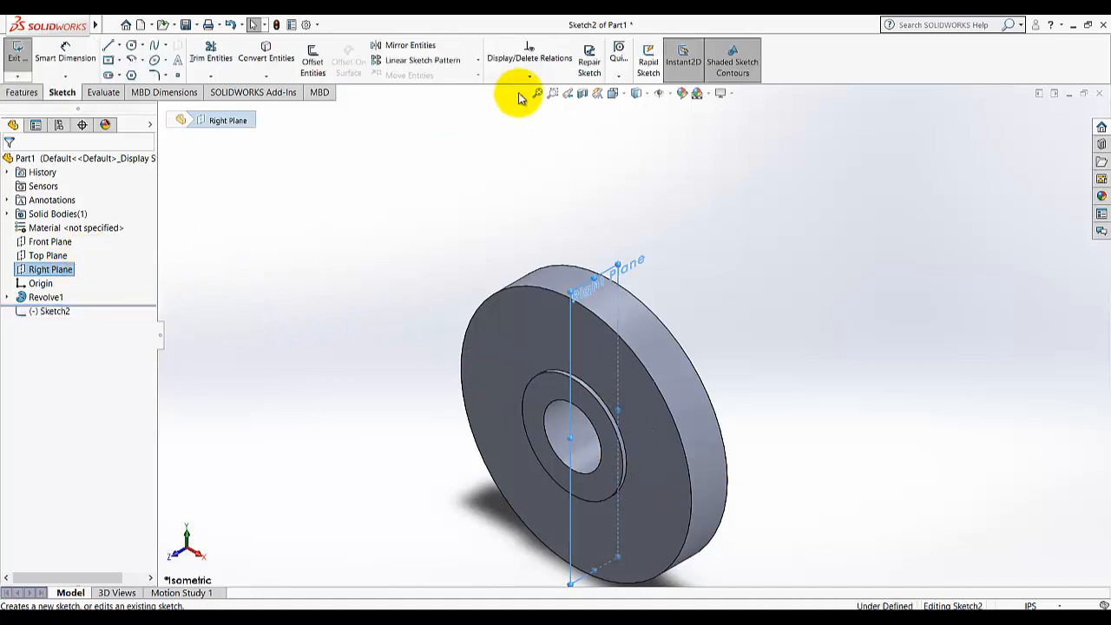
{"action": "left_click", "coordinate": [613, 92]}
{"action": "left_click", "coordinate": [673, 149]}
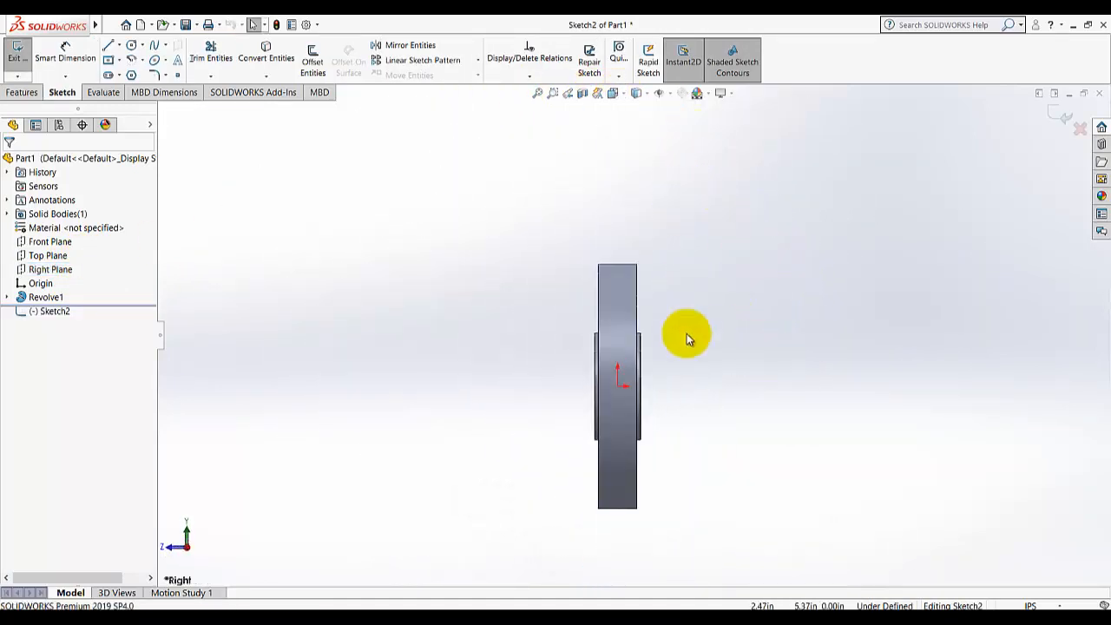
Sketch a circle of about 0.41 in radius inside the upper rim section, centered about 3.17 in directly above the origin
{"action": "scroll", "coordinate": [687, 335], "scroll_direction": "down", "scroll_amount": 5}
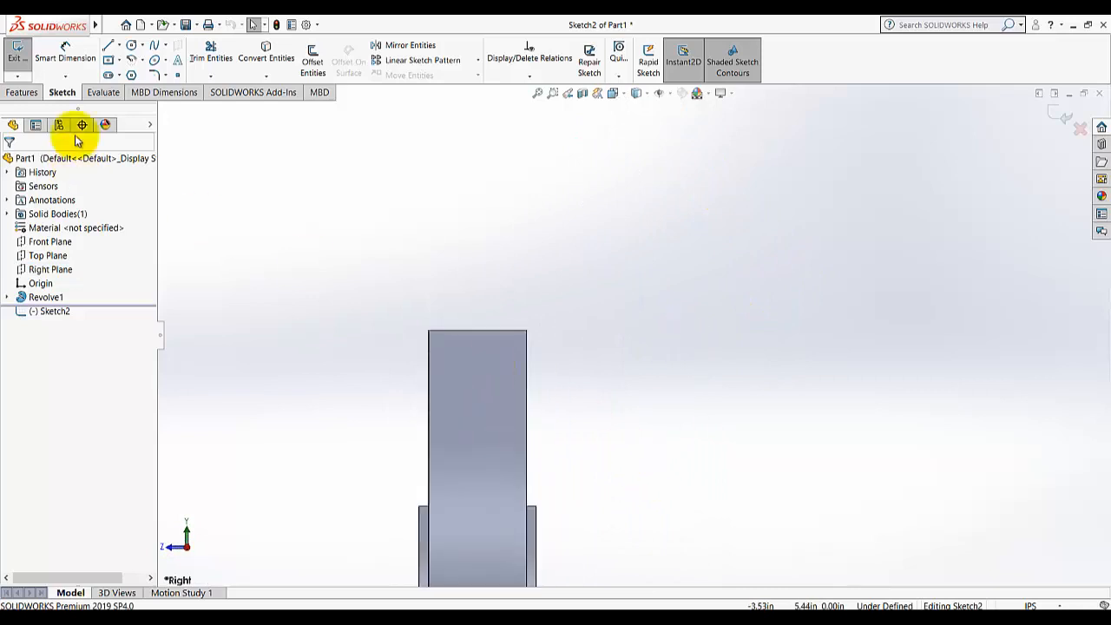
{"action": "left_click", "coordinate": [131, 44]}
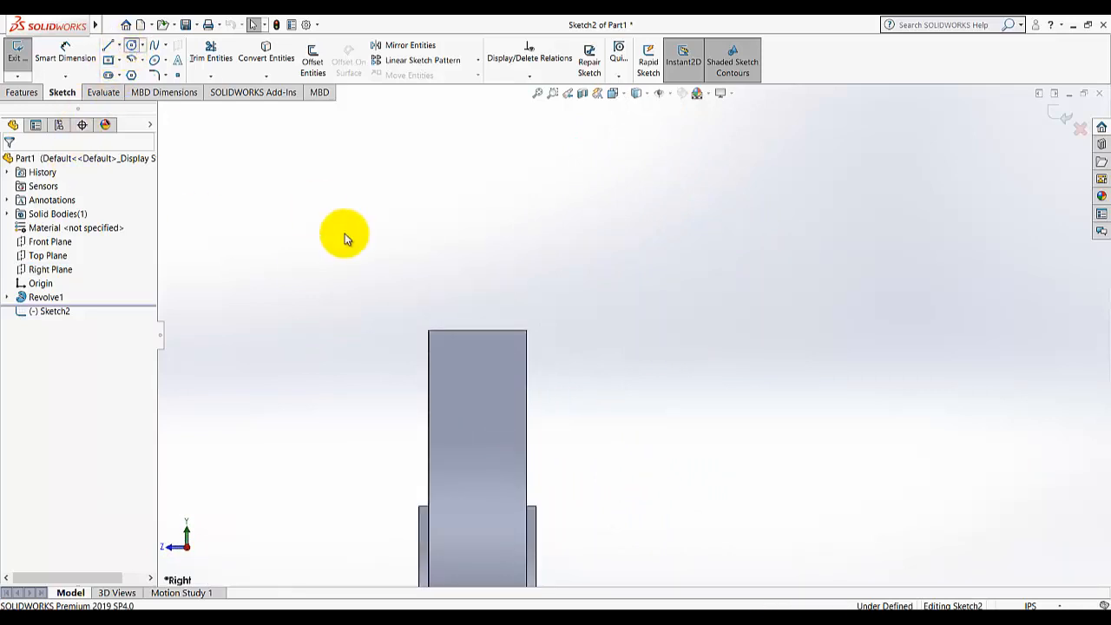
{"action": "left_click", "coordinate": [478, 394]}
{"action": "left_click", "coordinate": [490, 366]}
Sketch a horizontal line on the disc's top edge and continue it with a slanted line about 0.59 in long down to the circle's right side
{"action": "scroll", "coordinate": [645, 357], "scroll_direction": "up", "scroll_amount": 3}
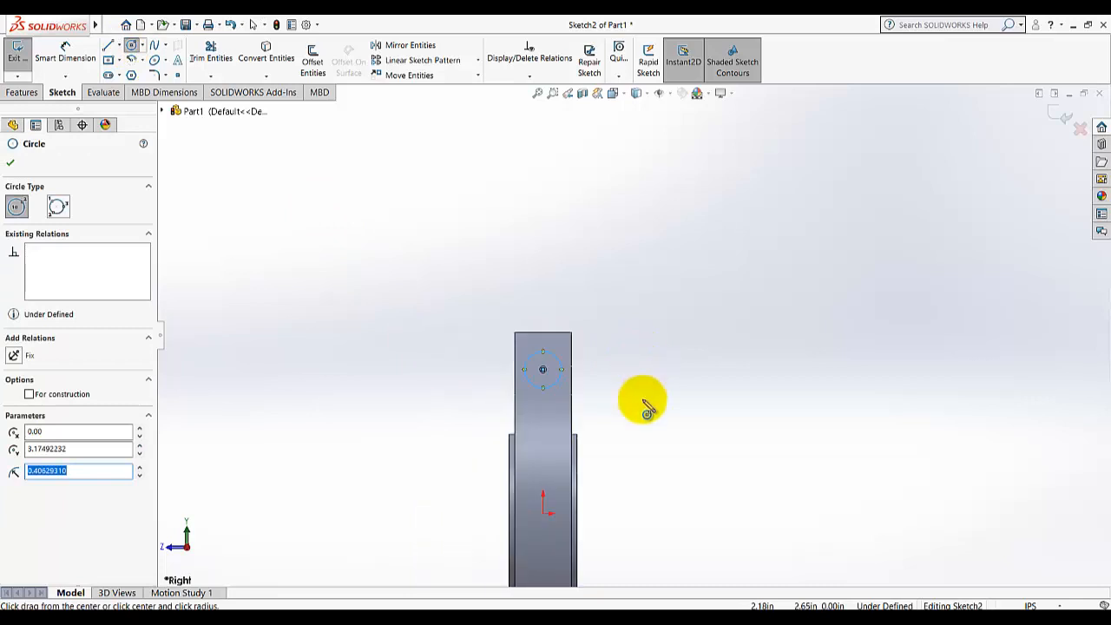
{"action": "scroll", "coordinate": [645, 401], "scroll_direction": "down", "scroll_amount": 2}
{"action": "left_click", "coordinate": [109, 45]}
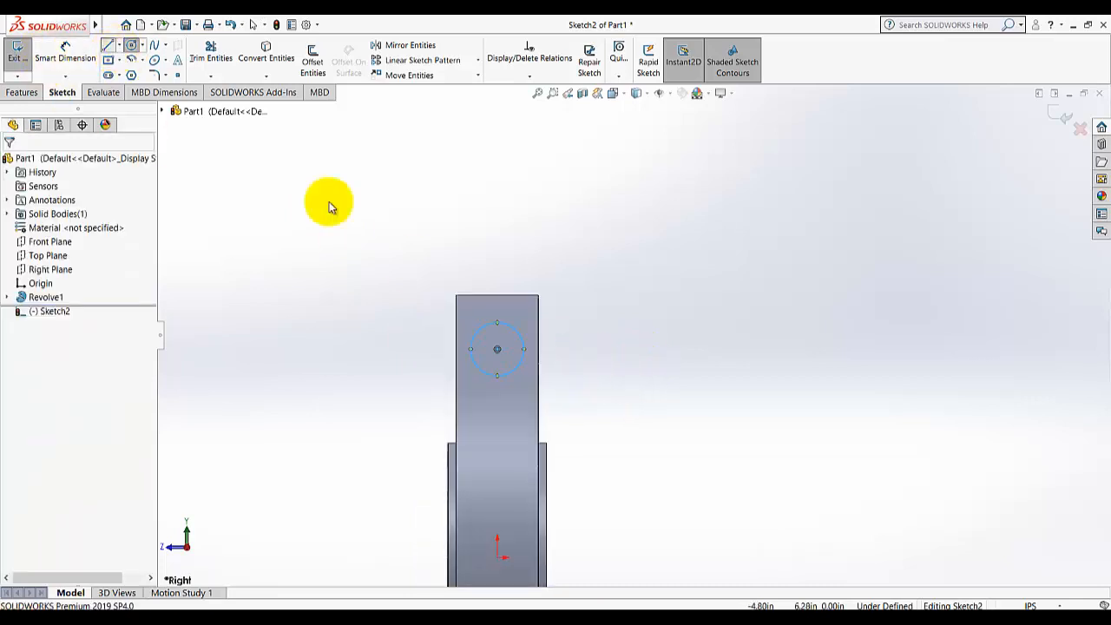
{"action": "left_click", "coordinate": [477, 297]}
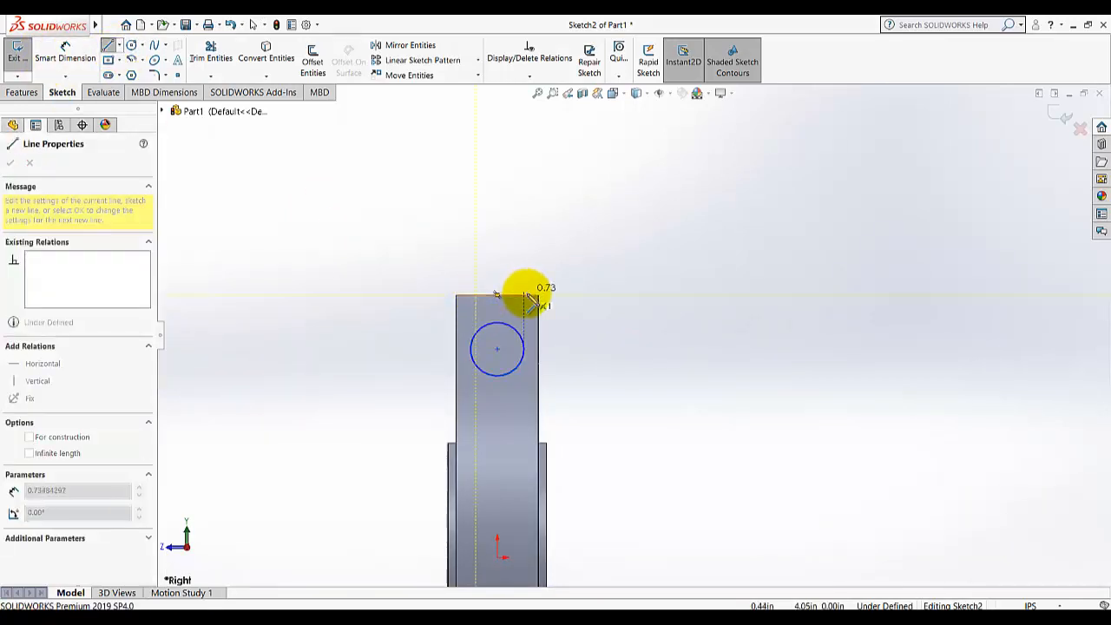
{"action": "left_click", "coordinate": [530, 296]}
{"action": "left_click", "coordinate": [517, 340]}
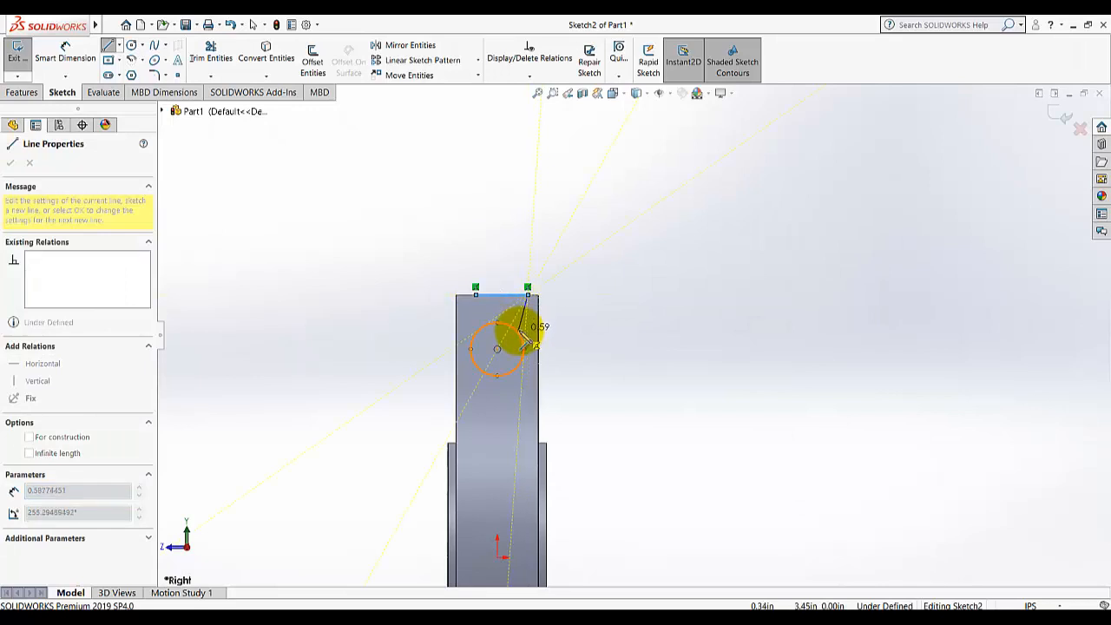
{"action": "right_click", "coordinate": [600, 236]}
{"action": "left_click", "coordinate": [625, 248]}
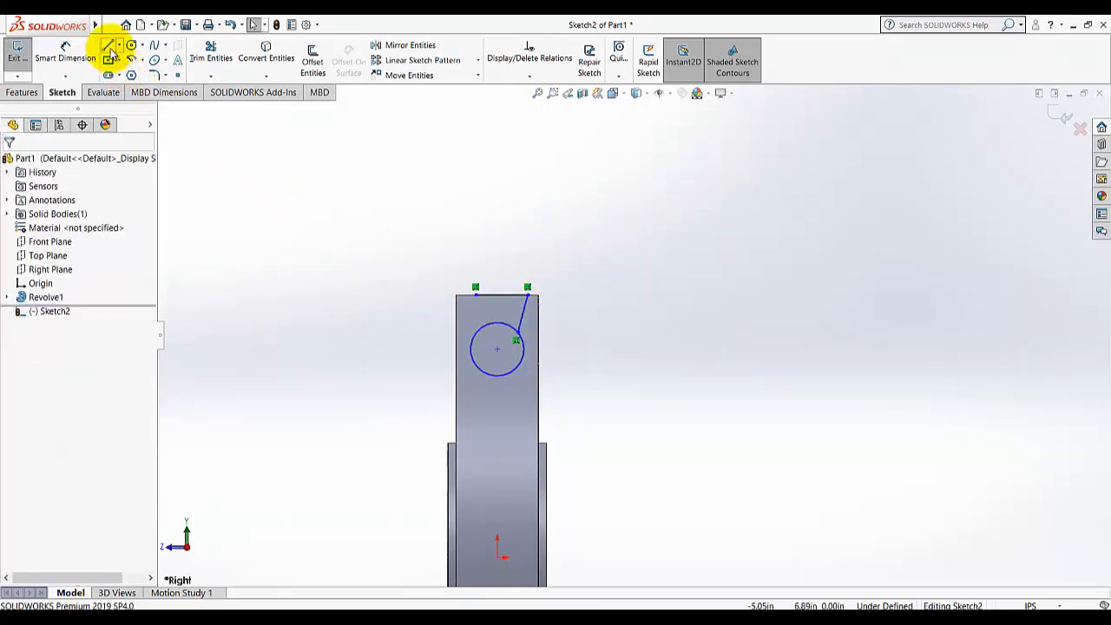
Sketch a line about 0.53 in long from the top line's left end down to the circle's upper left
{"action": "key", "text": "l"}
{"action": "left_click", "coordinate": [475, 296]}
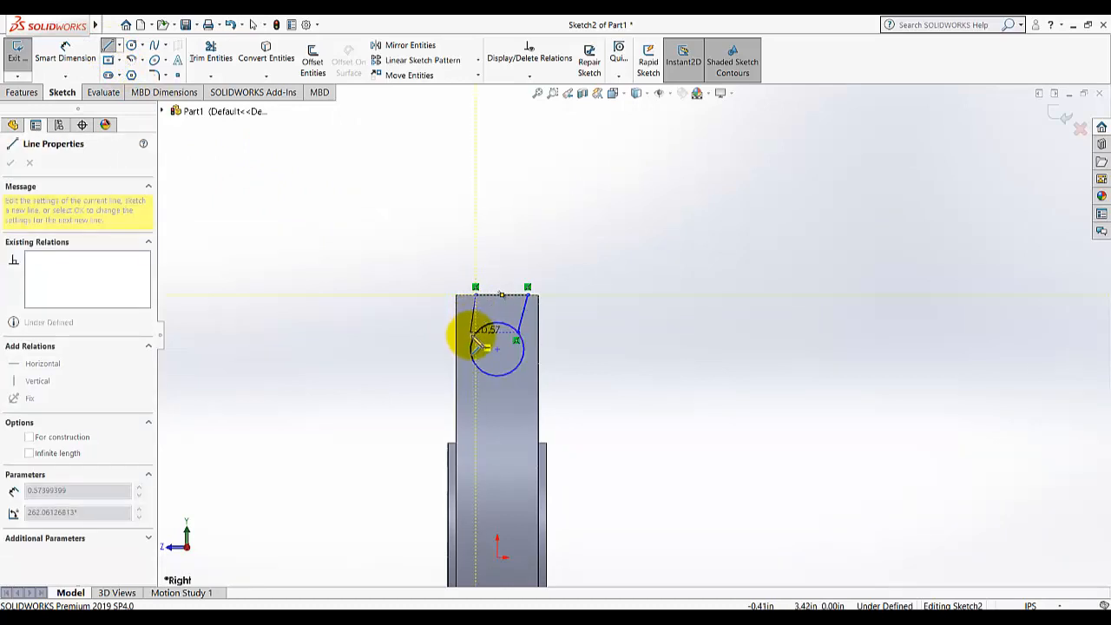
{"action": "left_click", "coordinate": [480, 338]}
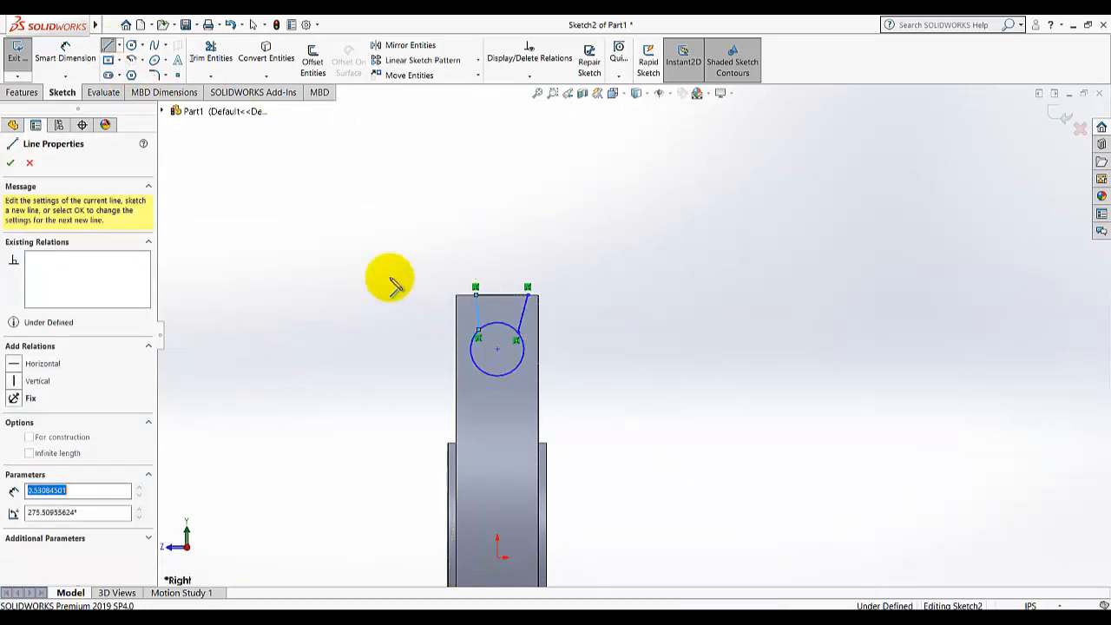
{"action": "right_click", "coordinate": [330, 208]}
{"action": "left_click", "coordinate": [347, 216]}
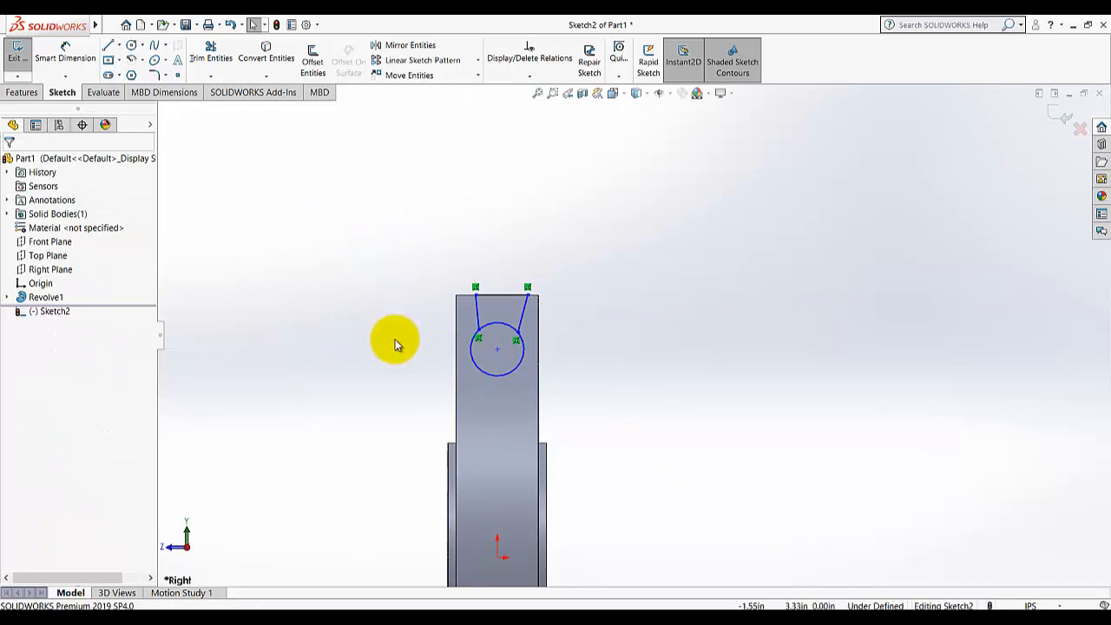
Add a Vertical relation between the circle's center point and the origin
{"action": "scroll", "coordinate": [395, 339], "scroll_direction": "up", "scroll_amount": 3}
{"action": "scroll", "coordinate": [543, 537], "scroll_direction": "down", "scroll_amount": 2}
{"action": "scroll", "coordinate": [657, 254], "scroll_direction": "down", "scroll_amount": 2}
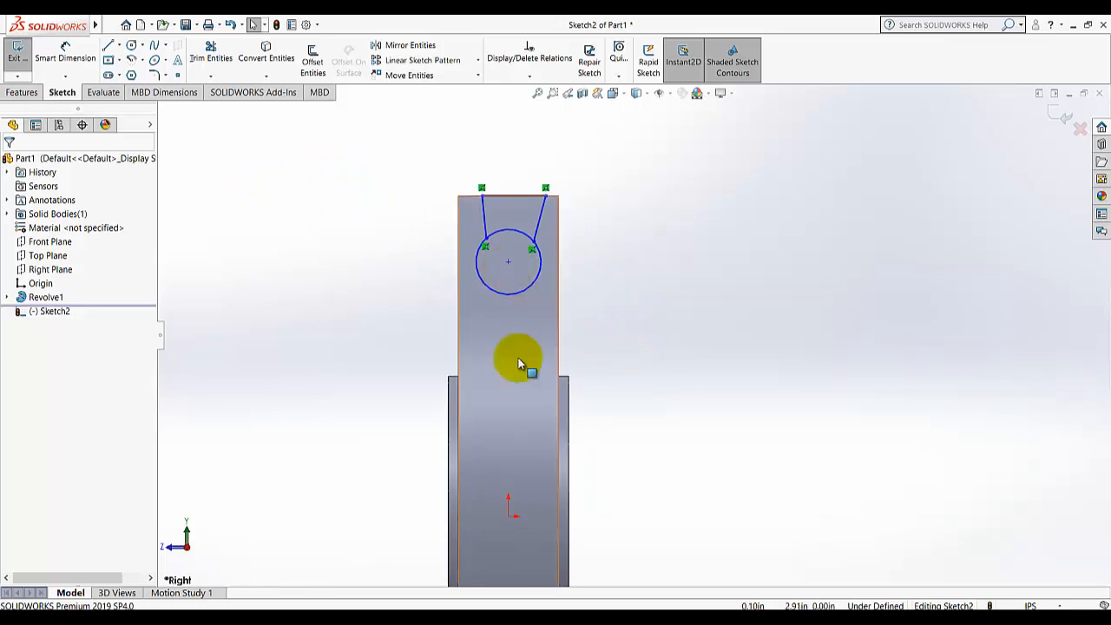
{"action": "left_click", "coordinate": [529, 77]}
{"action": "left_click", "coordinate": [531, 106]}
{"action": "left_click", "coordinate": [507, 262]}
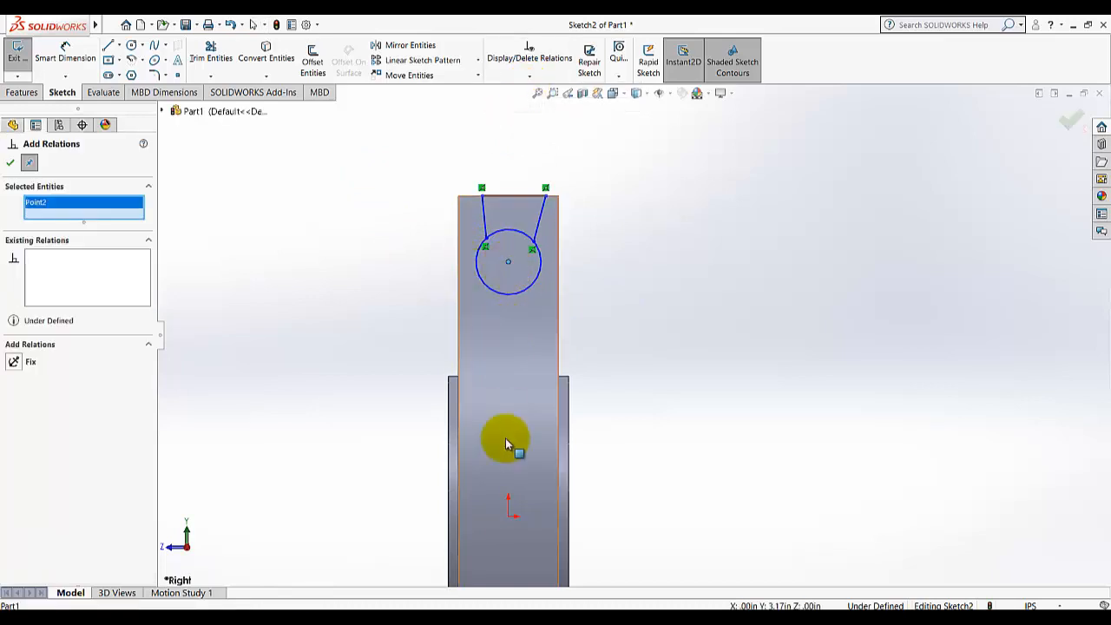
{"action": "left_click", "coordinate": [508, 518]}
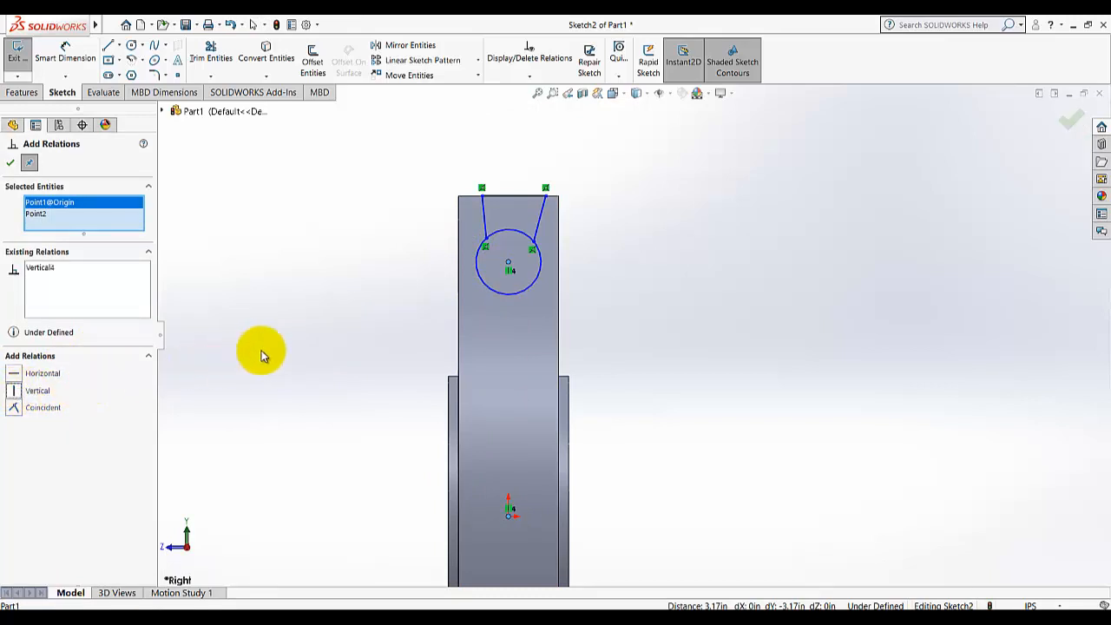
{"action": "left_click", "coordinate": [10, 163]}
Draw a horizontal centerline about 2.62 in long from the origin to the right of the disc
{"action": "left_click", "coordinate": [69, 61]}
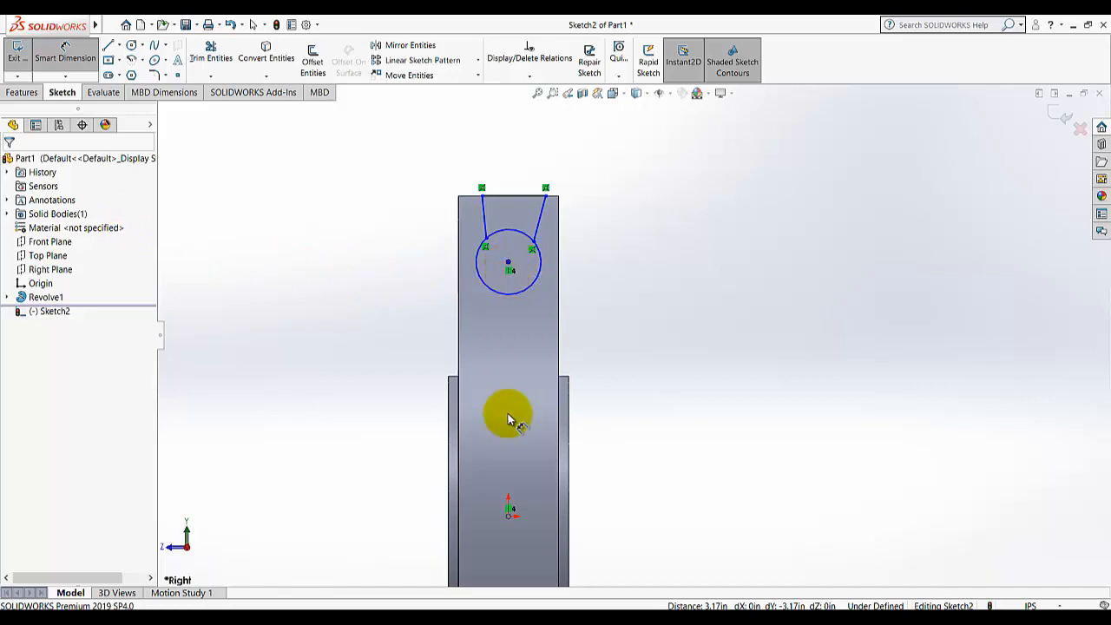
{"action": "left_click", "coordinate": [119, 45]}
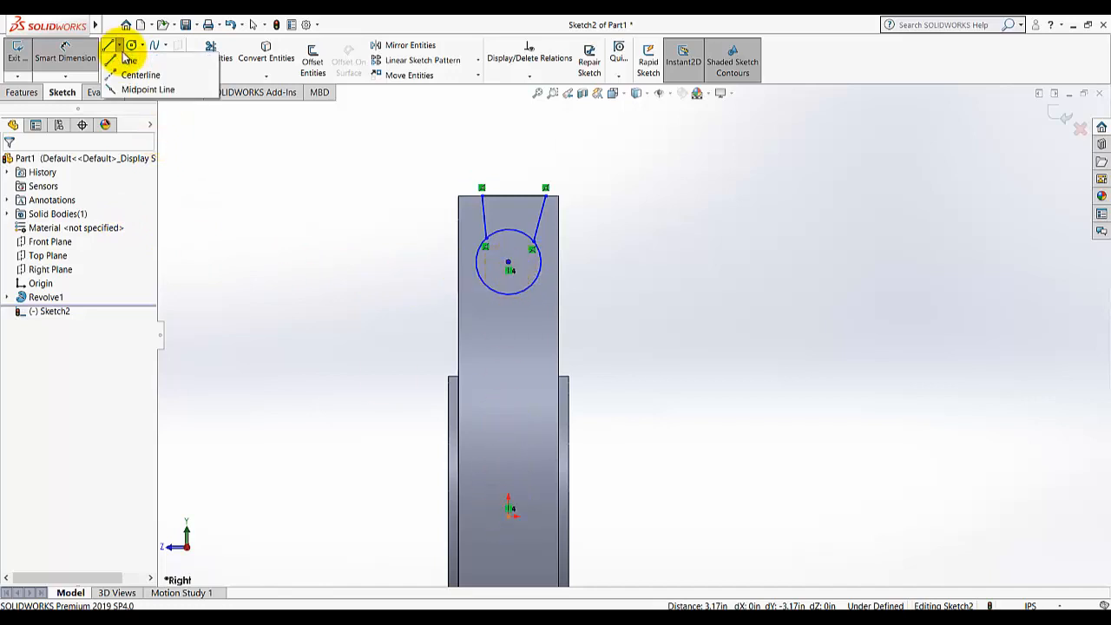
{"action": "left_click", "coordinate": [138, 72]}
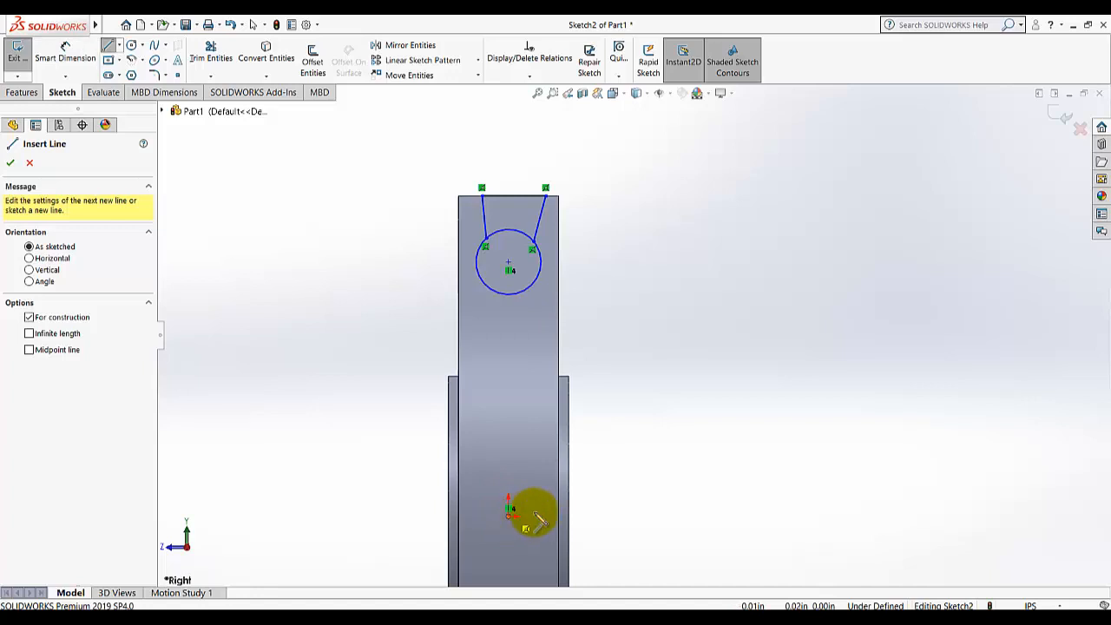
{"action": "left_click", "coordinate": [509, 515]}
{"action": "left_click", "coordinate": [720, 515]}
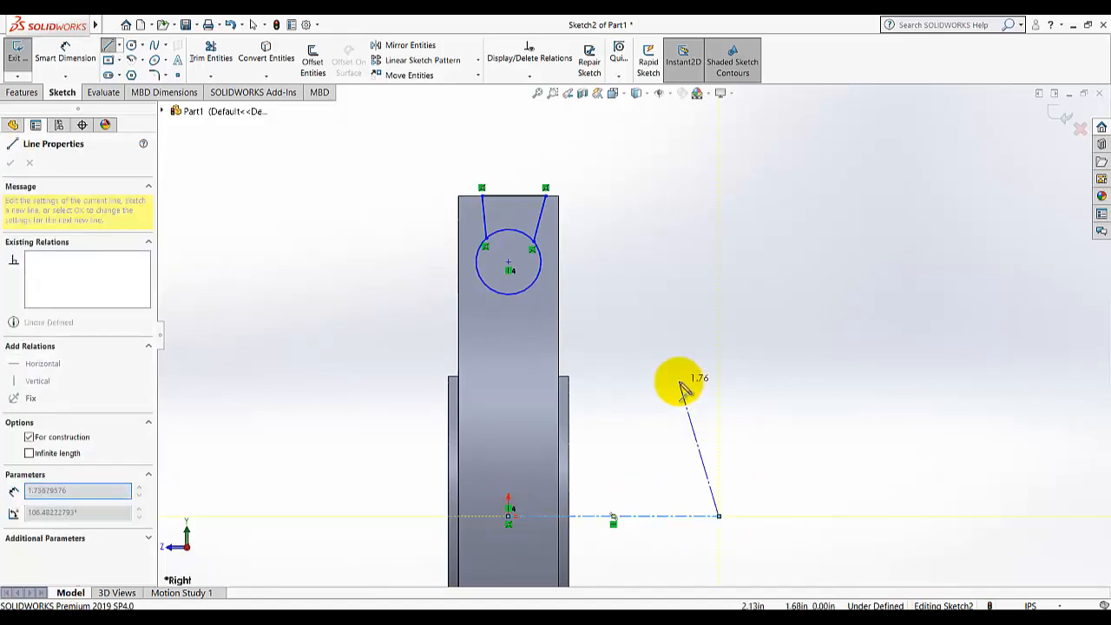
{"action": "right_click", "coordinate": [688, 377]}
{"action": "left_click", "coordinate": [700, 389]}
Dimension the circle's center about the horizontal centerline as a doubled diameter distance and set it to 7 in
{"action": "left_click", "coordinate": [88, 57]}
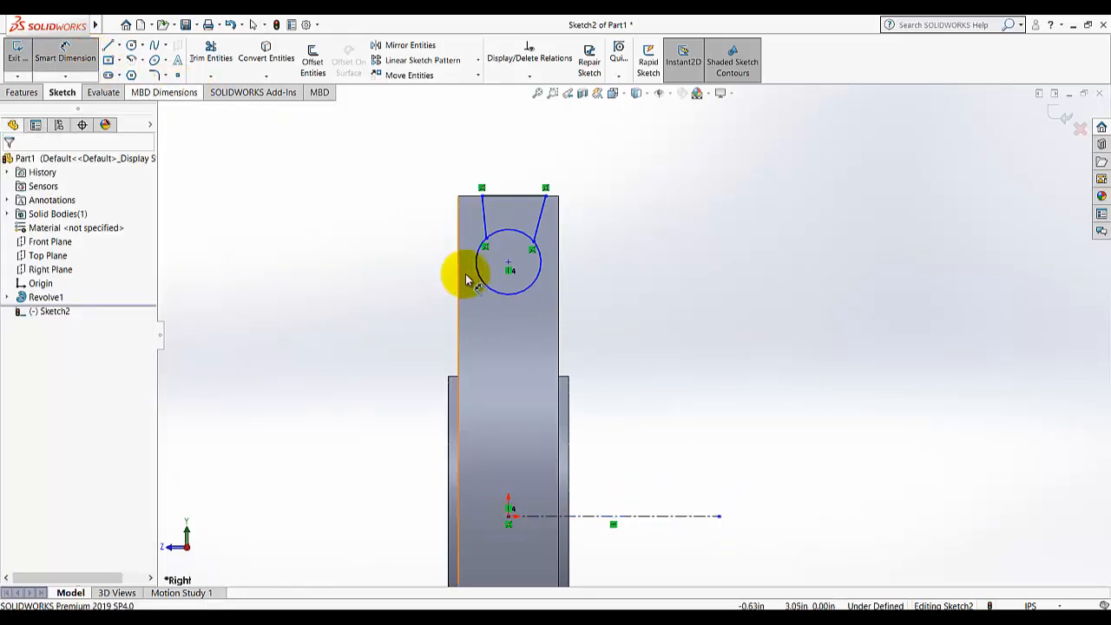
{"action": "left_click", "coordinate": [508, 261]}
{"action": "left_click", "coordinate": [659, 521]}
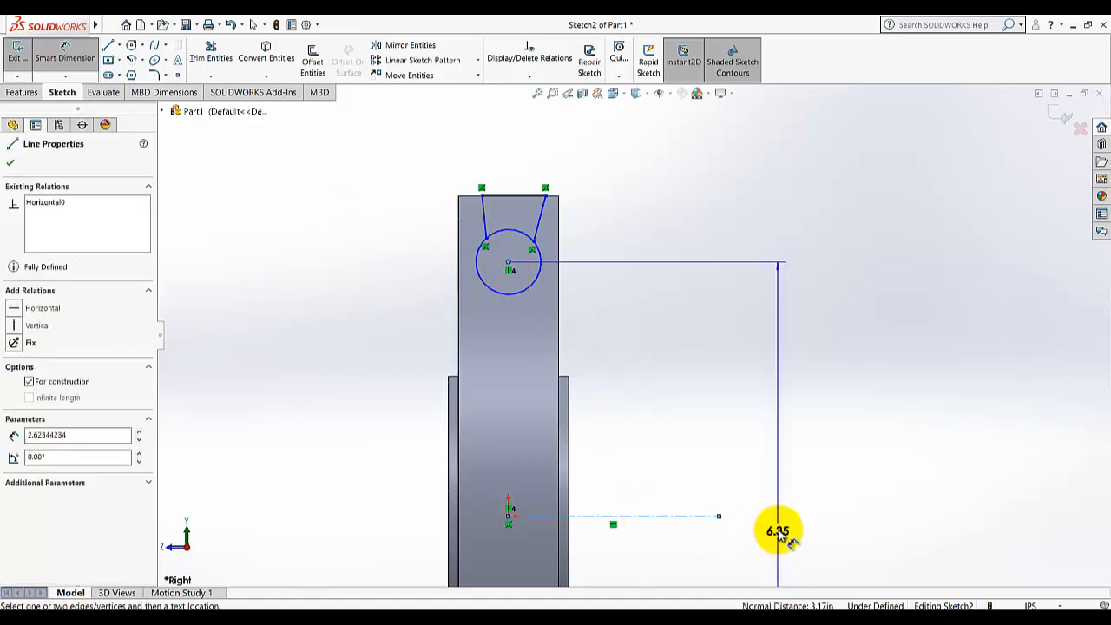
{"action": "left_click", "coordinate": [789, 526]}
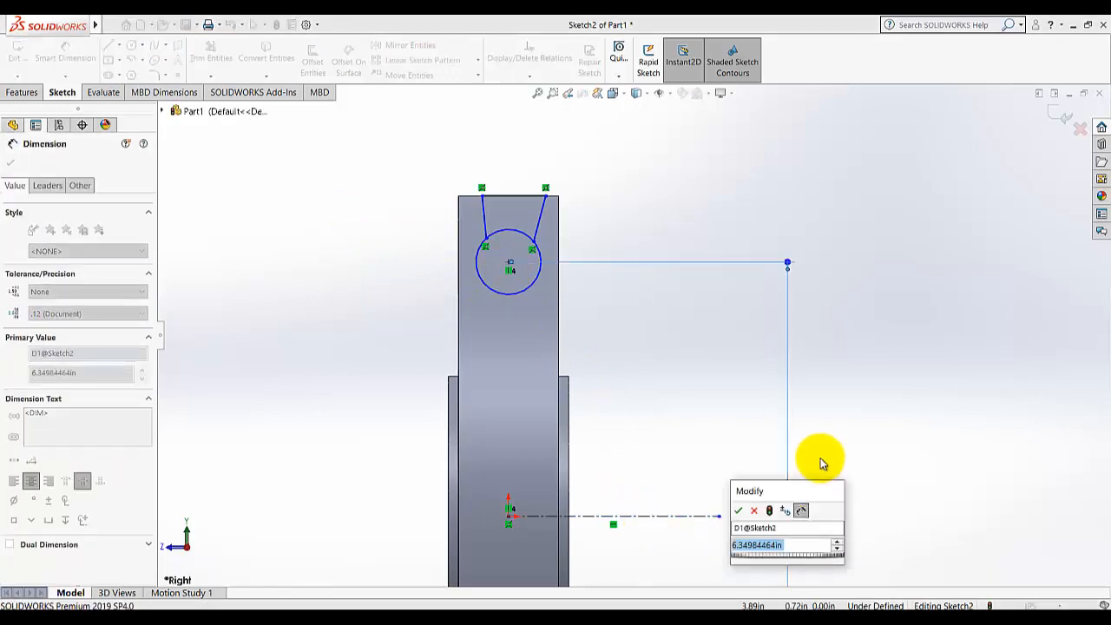
{"action": "type", "text": "7"}
{"action": "key", "text": "Return"}
{"action": "key", "text": "Escape"}
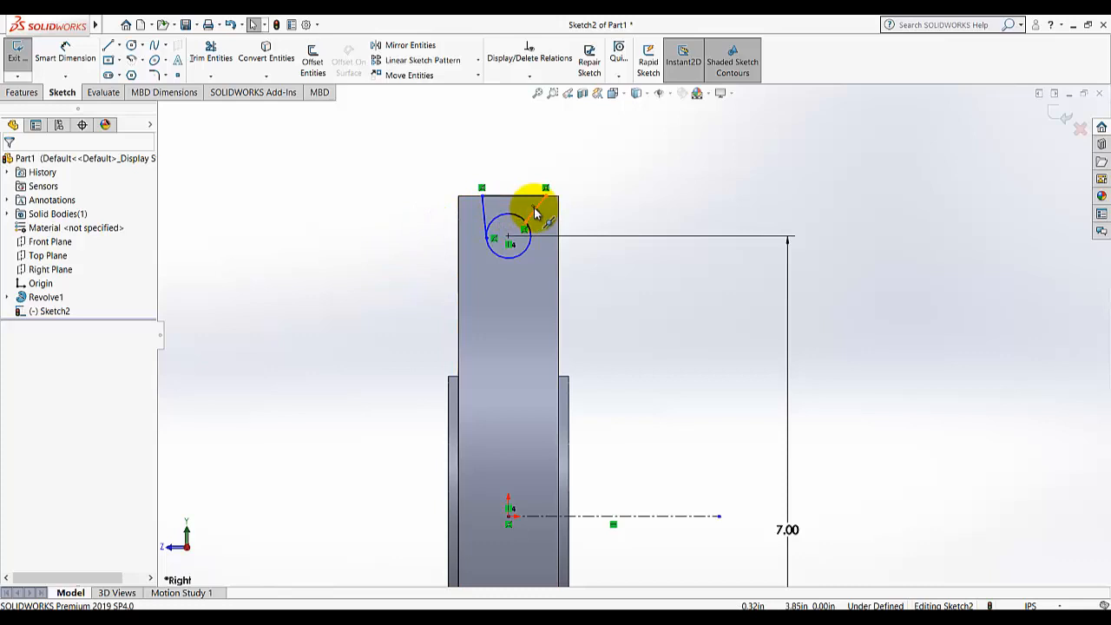
Draw a vertical centerline from the origin up through the circle's center to a point above the disc
{"action": "left_click", "coordinate": [120, 47]}
{"action": "left_click", "coordinate": [131, 72]}
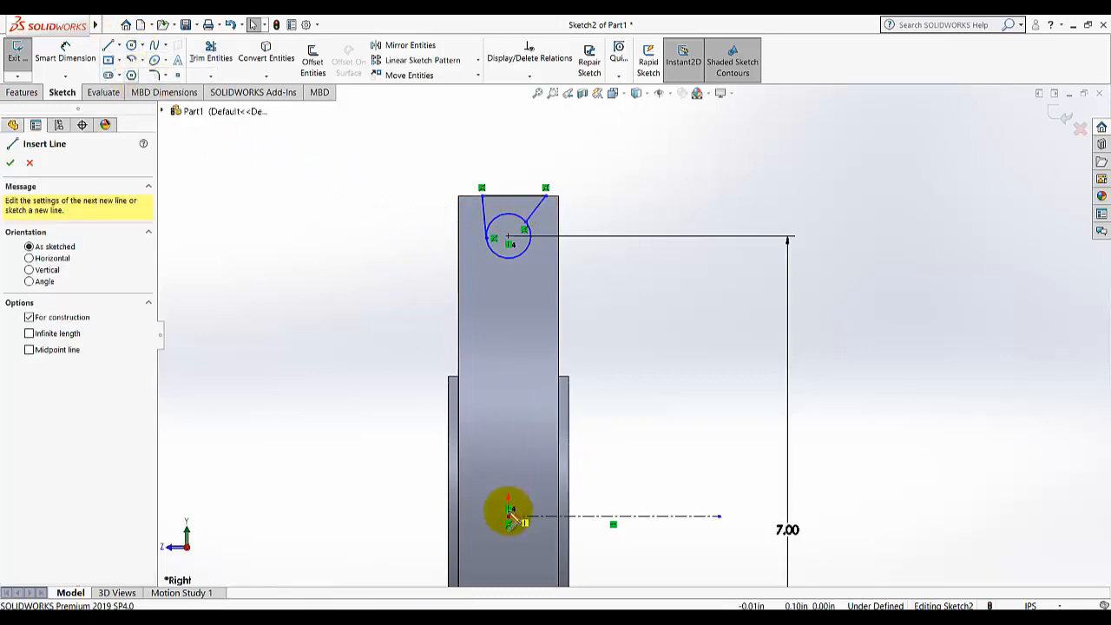
{"action": "left_click", "coordinate": [513, 491]}
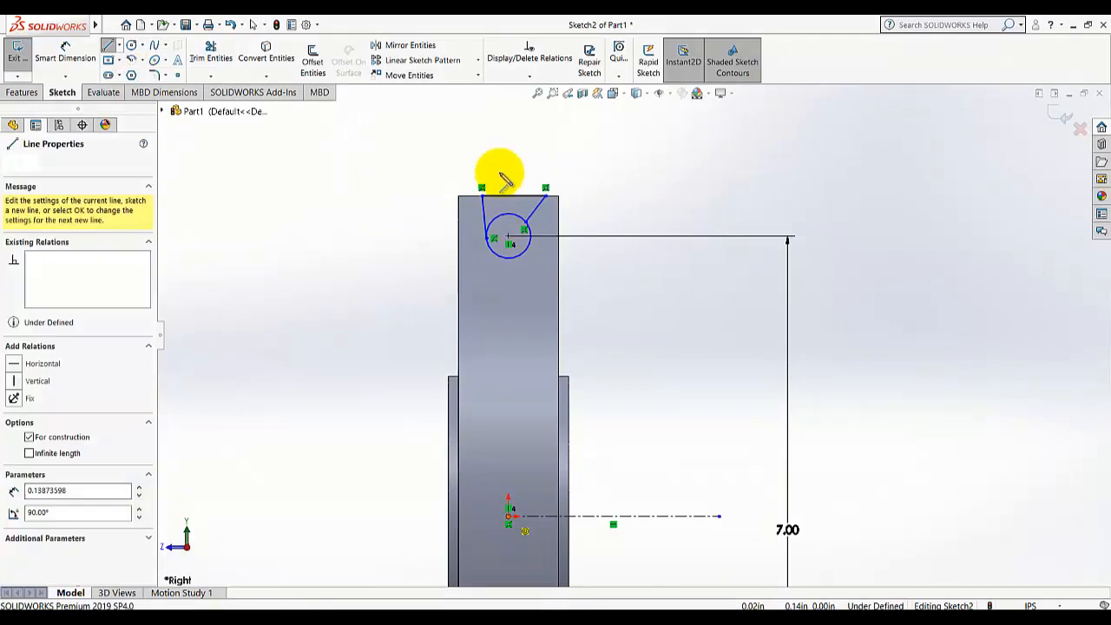
{"action": "double_click", "coordinate": [508, 127]}
{"action": "right_click", "coordinate": [421, 135]}
{"action": "left_click", "coordinate": [415, 154]}
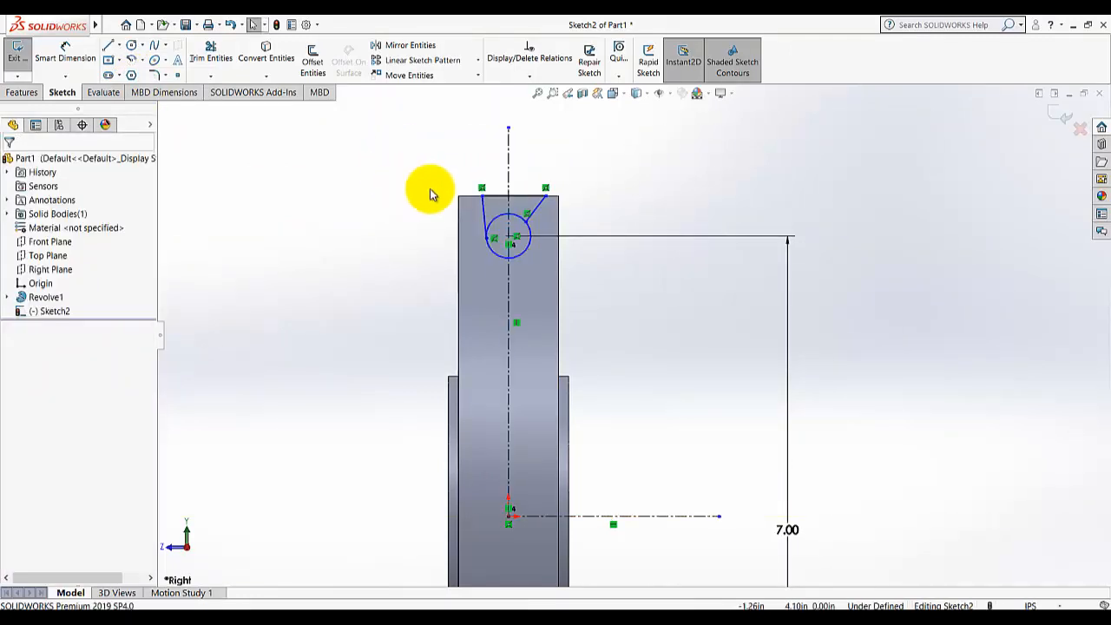
Add a Symmetric relation between the two slanted groove lines about the vertical centerline
{"action": "left_click", "coordinate": [529, 75]}
{"action": "left_click", "coordinate": [526, 104]}
{"action": "left_click", "coordinate": [536, 218]}
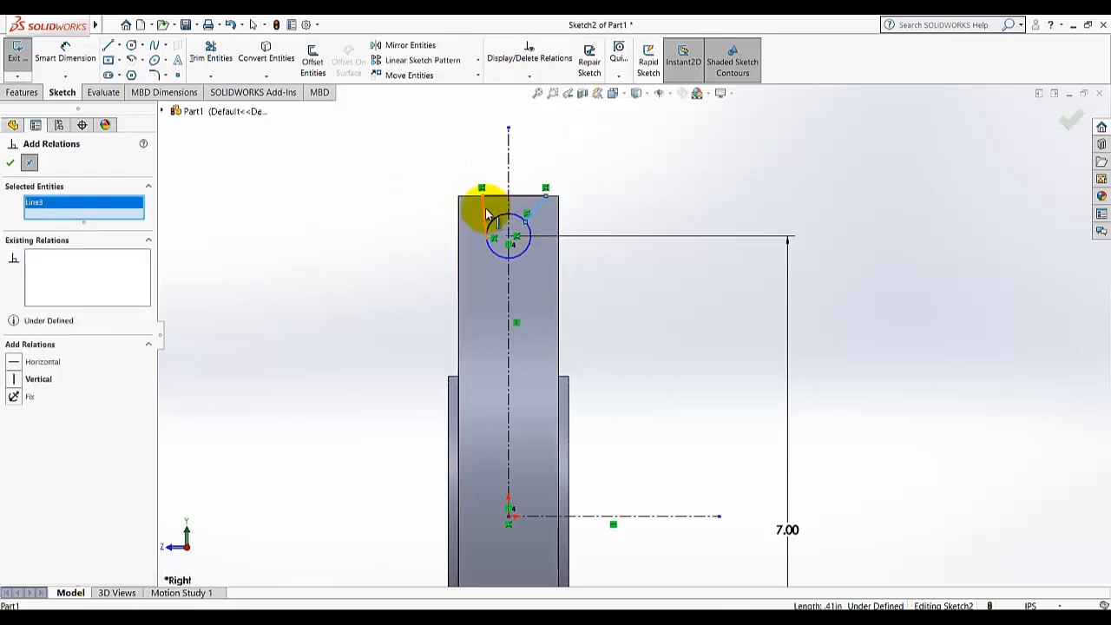
{"action": "left_click", "coordinate": [483, 201]}
{"action": "left_click", "coordinate": [509, 165]}
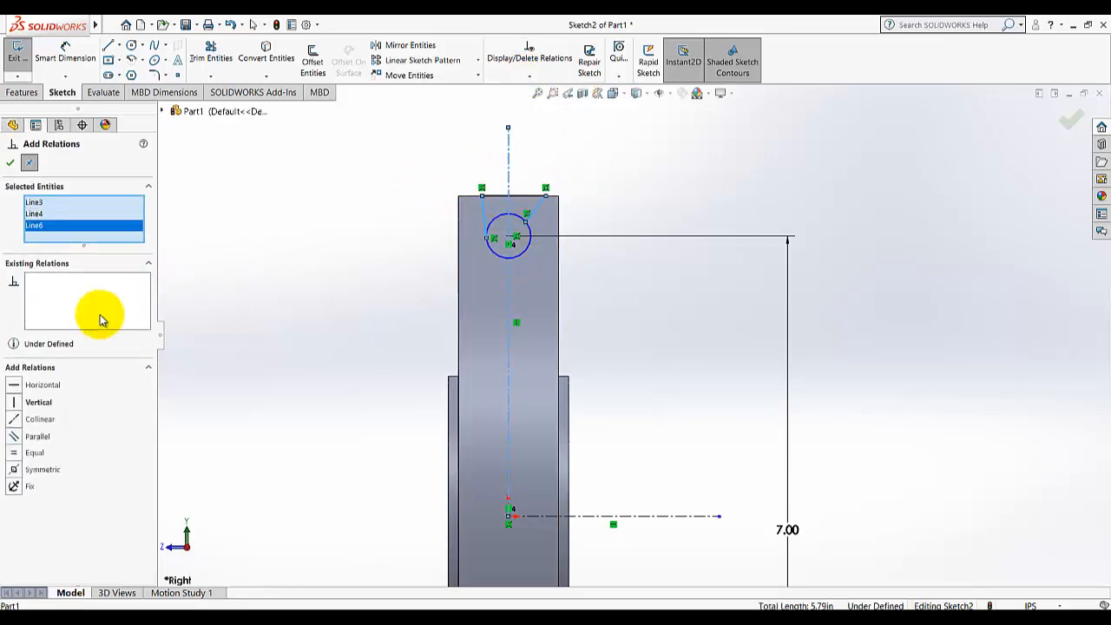
{"action": "left_click", "coordinate": [35, 470]}
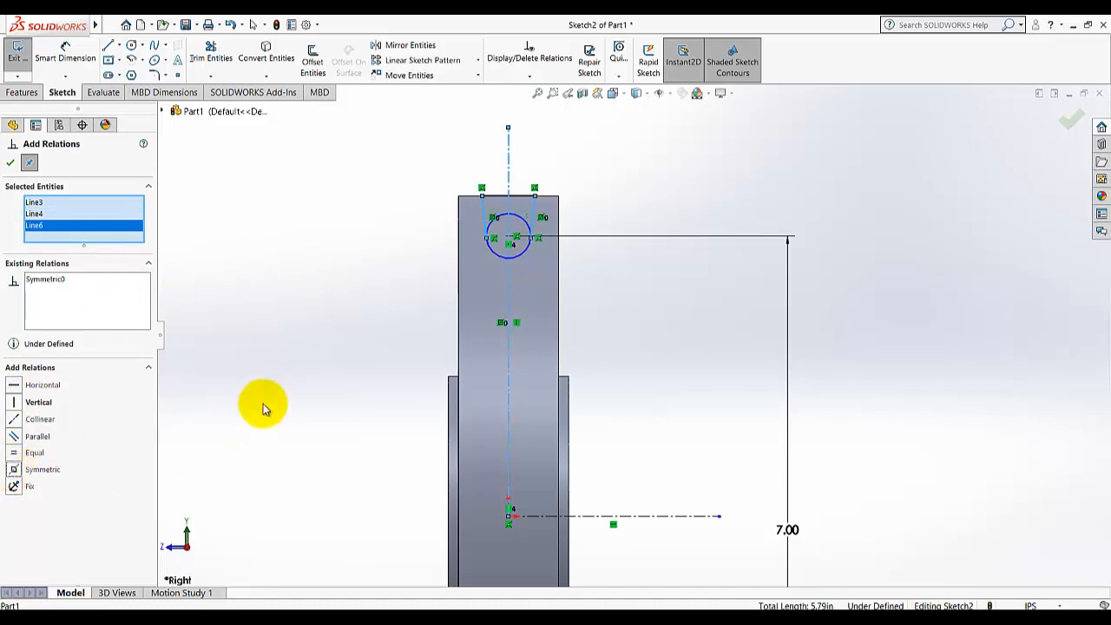
{"action": "left_click", "coordinate": [12, 165]}
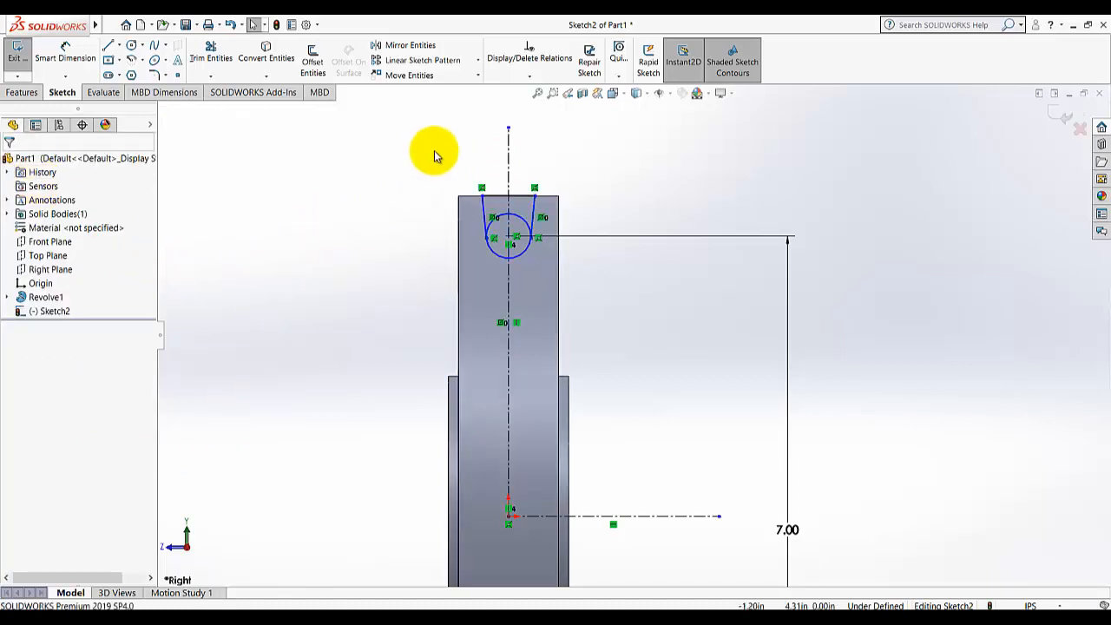
Add a Tangent relation between the circle and the left slanted line
{"action": "left_click", "coordinate": [522, 77]}
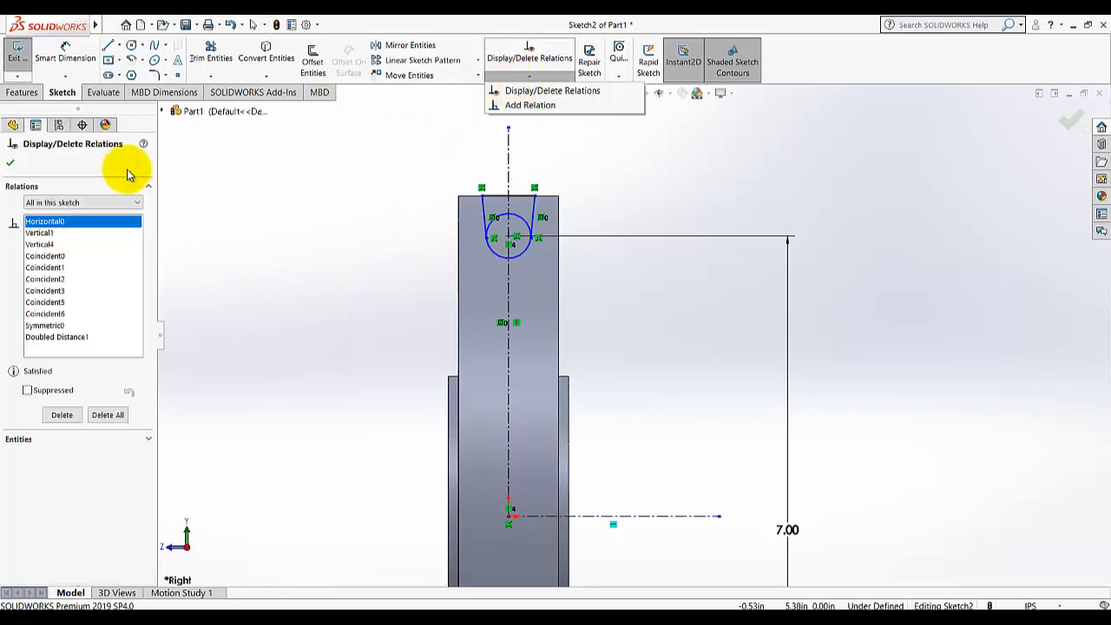
{"action": "left_click", "coordinate": [10, 162]}
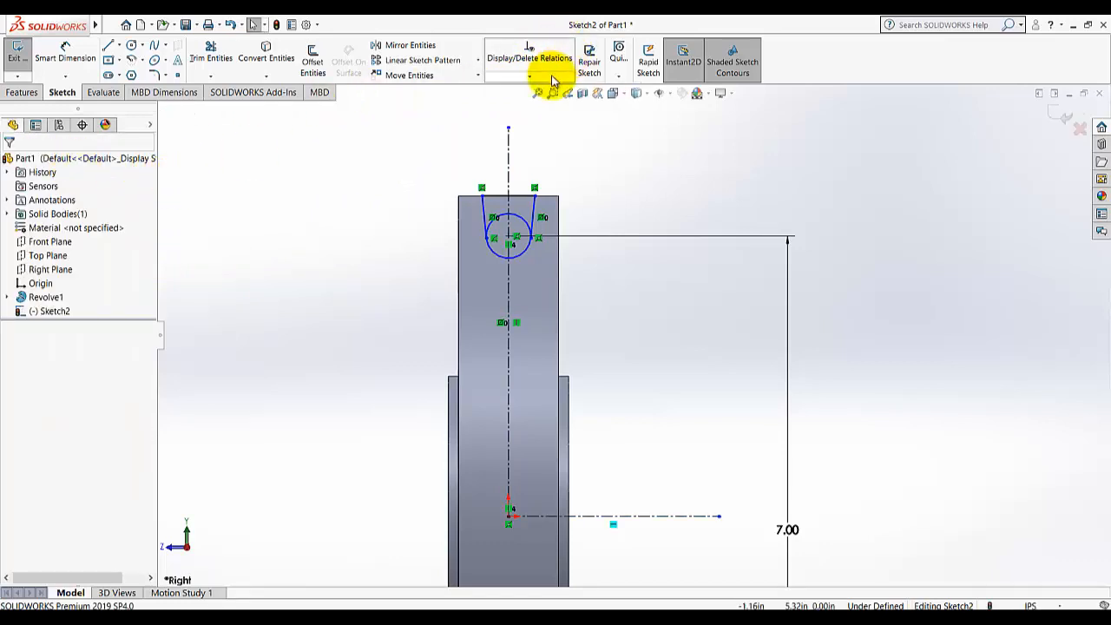
{"action": "left_click", "coordinate": [530, 77]}
{"action": "left_click", "coordinate": [538, 105]}
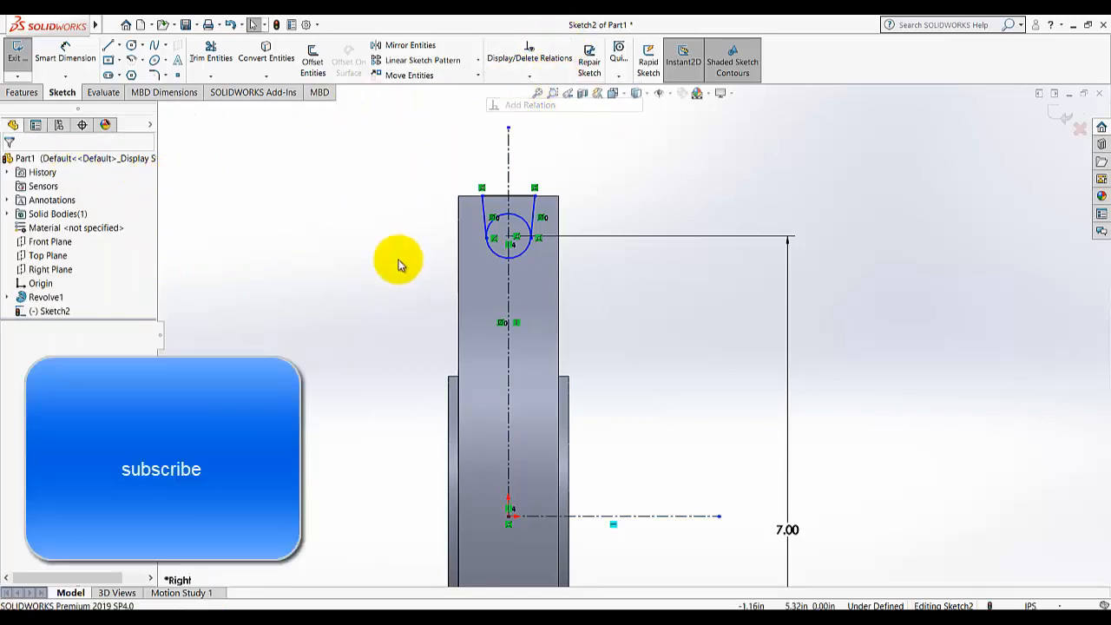
{"action": "left_click", "coordinate": [475, 222]}
{"action": "left_click", "coordinate": [489, 247]}
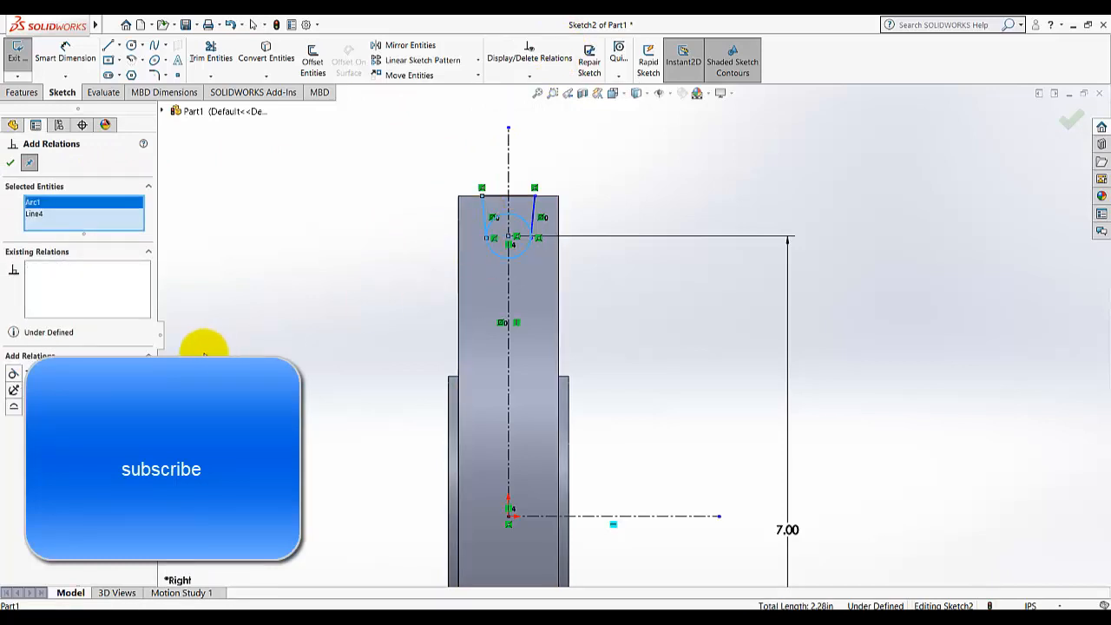
{"action": "left_click", "coordinate": [13, 382]}
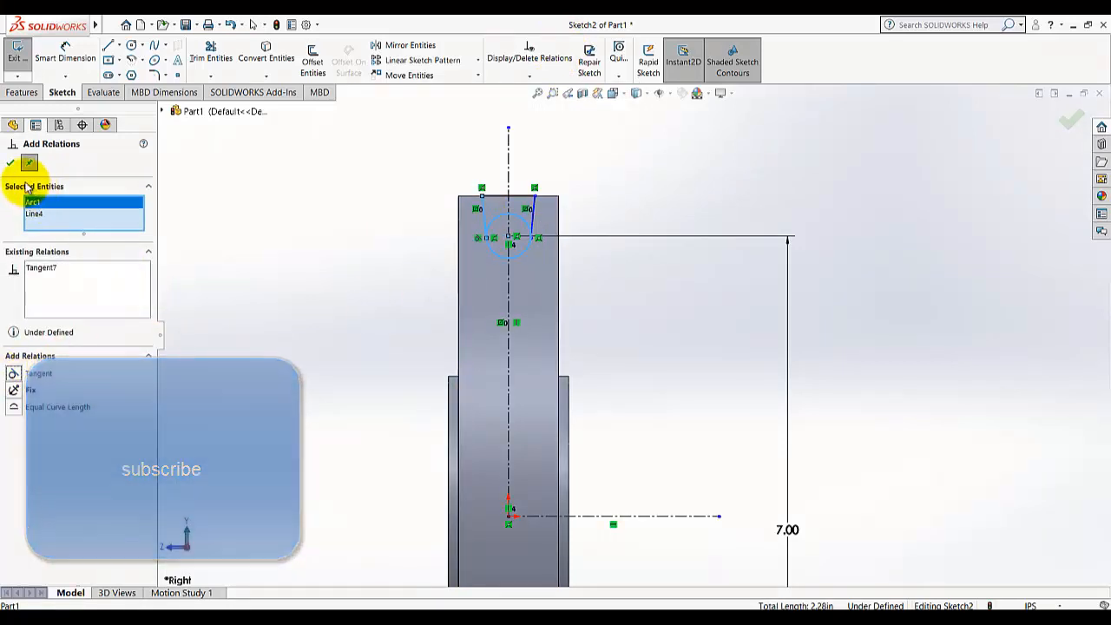
{"action": "left_click", "coordinate": [10, 162]}
Add a Tangent relation between the circle and the right slanted line
{"action": "left_click", "coordinate": [553, 77]}
{"action": "left_click", "coordinate": [536, 105]}
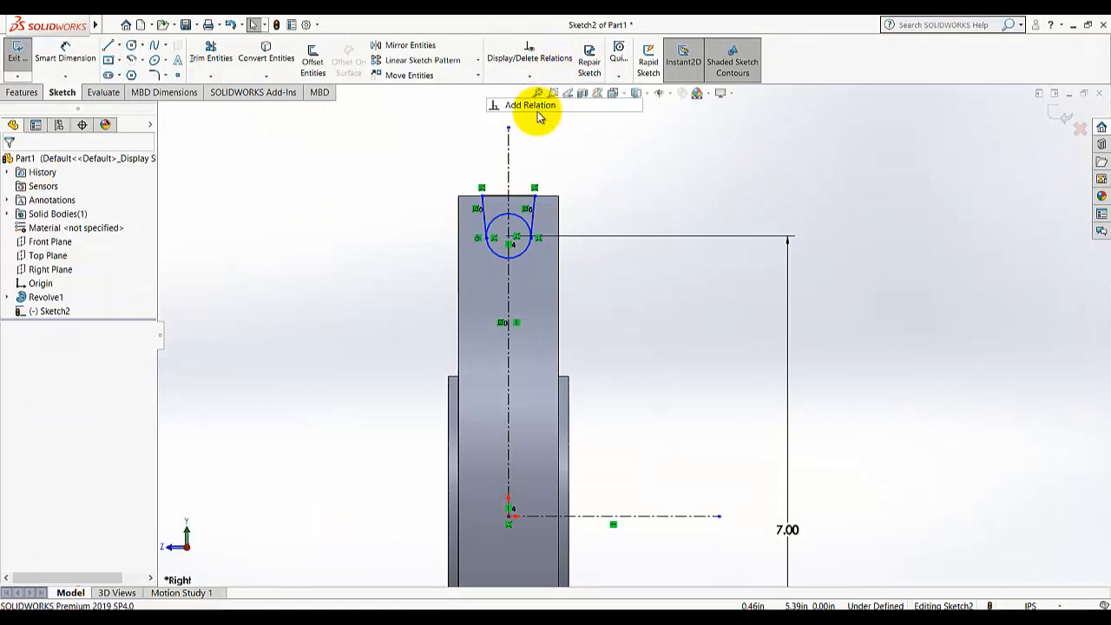
{"action": "left_click", "coordinate": [538, 214]}
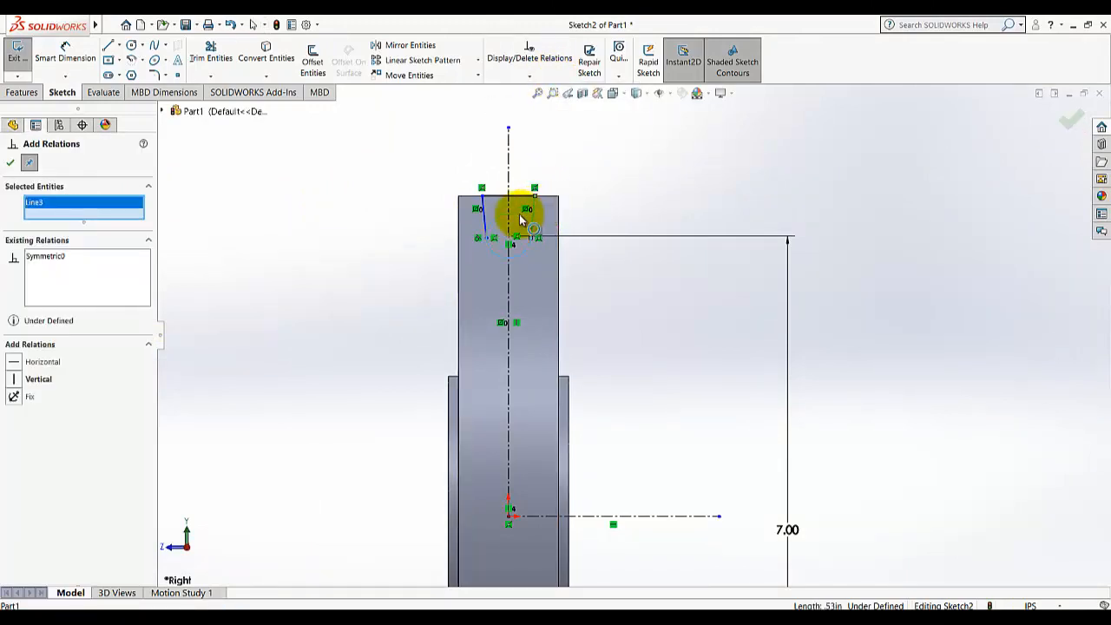
{"action": "left_click", "coordinate": [521, 221]}
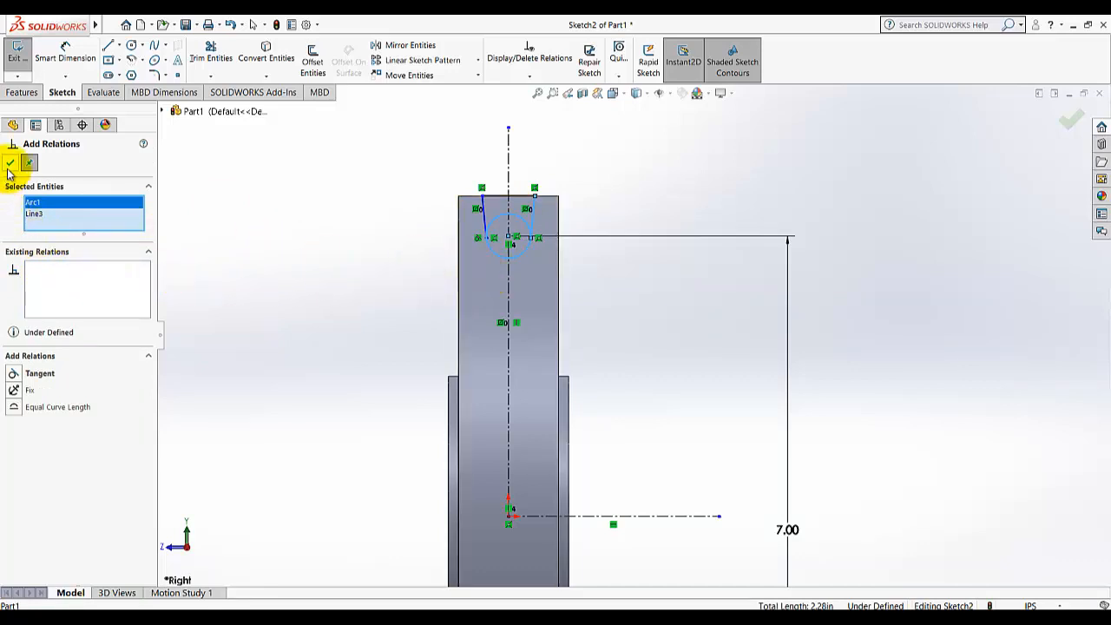
{"action": "left_click", "coordinate": [18, 374]}
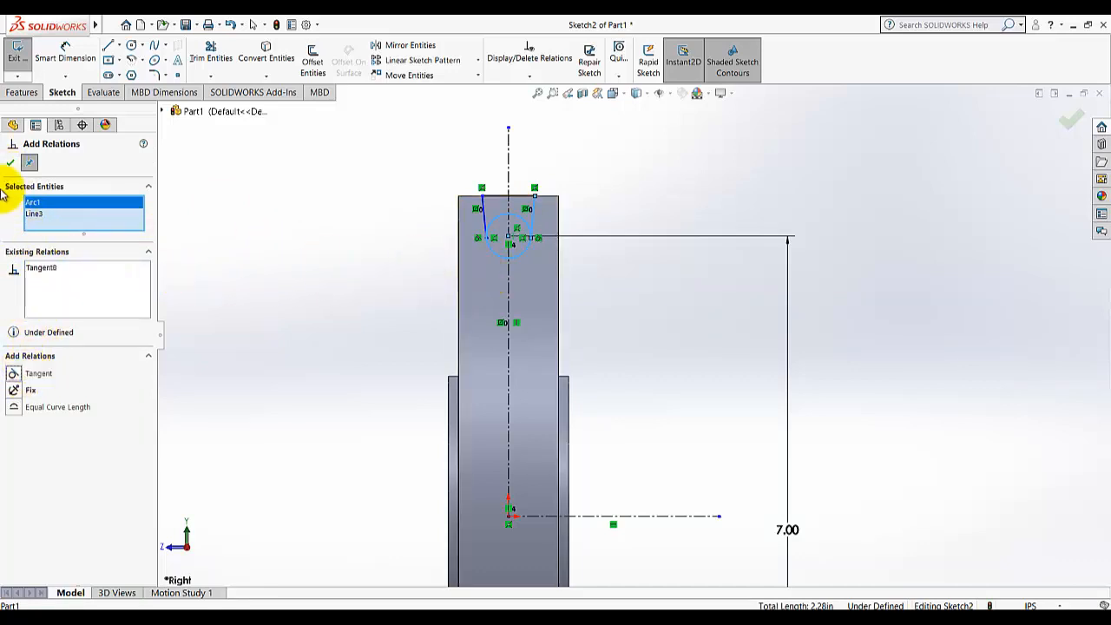
{"action": "left_click", "coordinate": [10, 163]}
Dimension the angle between the two slanted lines and set it to 30 degrees
{"action": "left_click", "coordinate": [74, 56]}
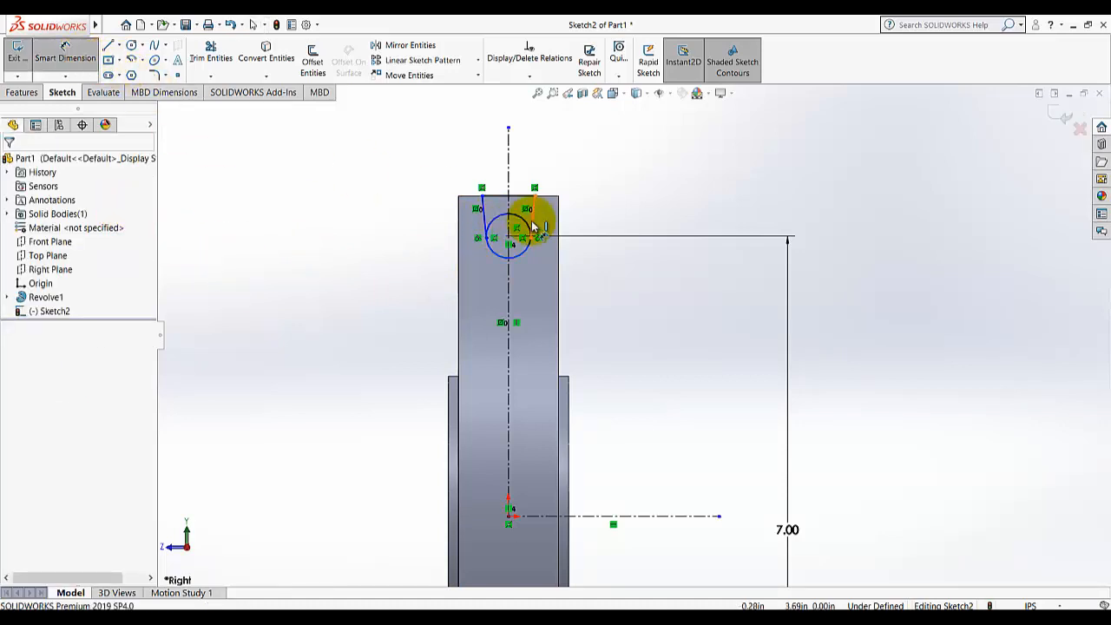
{"action": "left_click", "coordinate": [481, 200]}
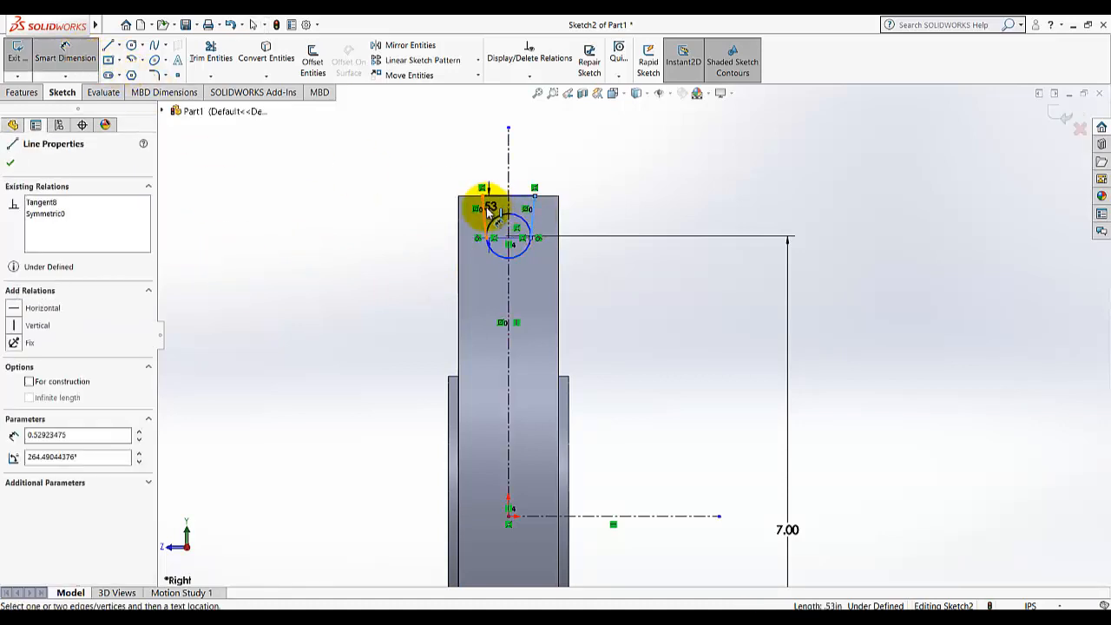
{"action": "left_click", "coordinate": [509, 161]}
{"action": "left_click", "coordinate": [520, 151]}
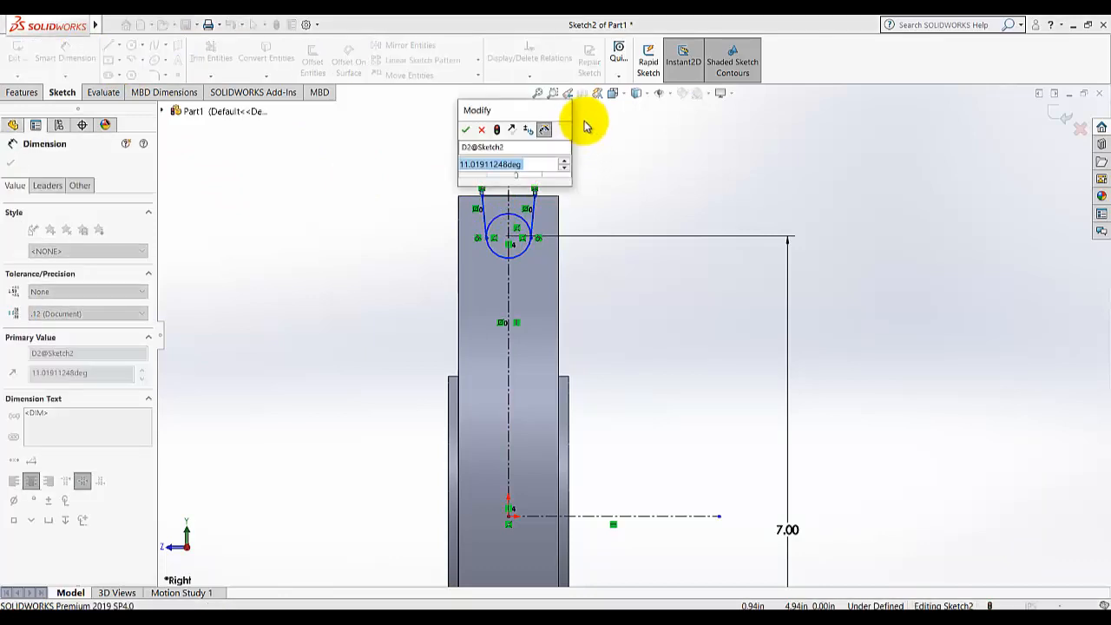
{"action": "type", "text": "30"}
{"action": "left_click", "coordinate": [465, 131]}
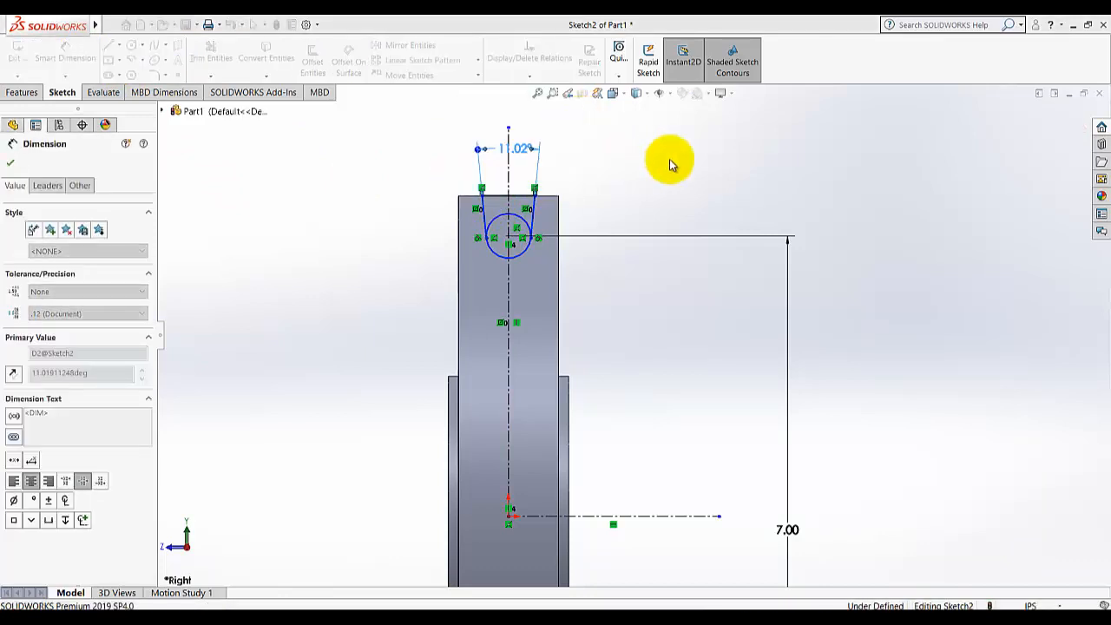
{"action": "left_click", "coordinate": [657, 166]}
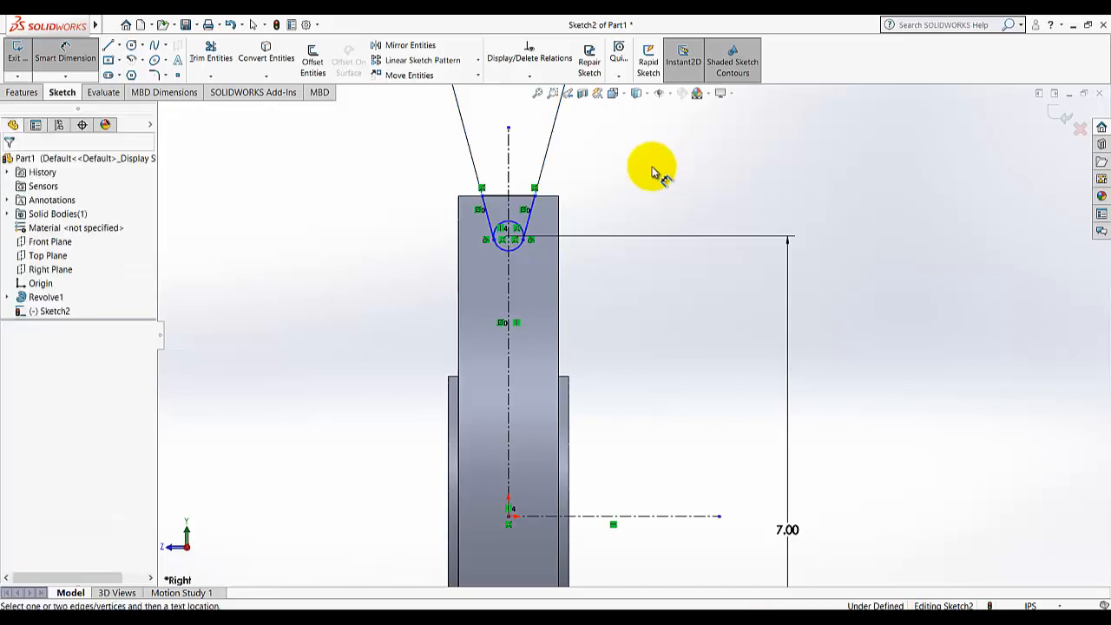
Dimension the circle's diameter, set it to 0.5 in, and finish dimensioning
{"action": "left_click", "coordinate": [518, 258]}
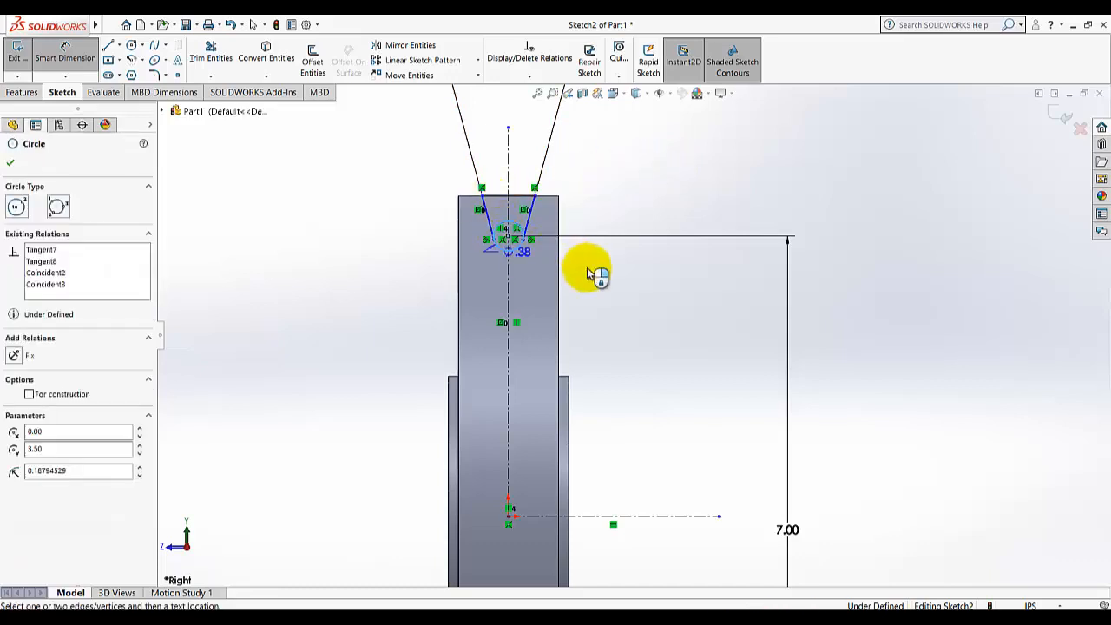
{"action": "left_click", "coordinate": [603, 276]}
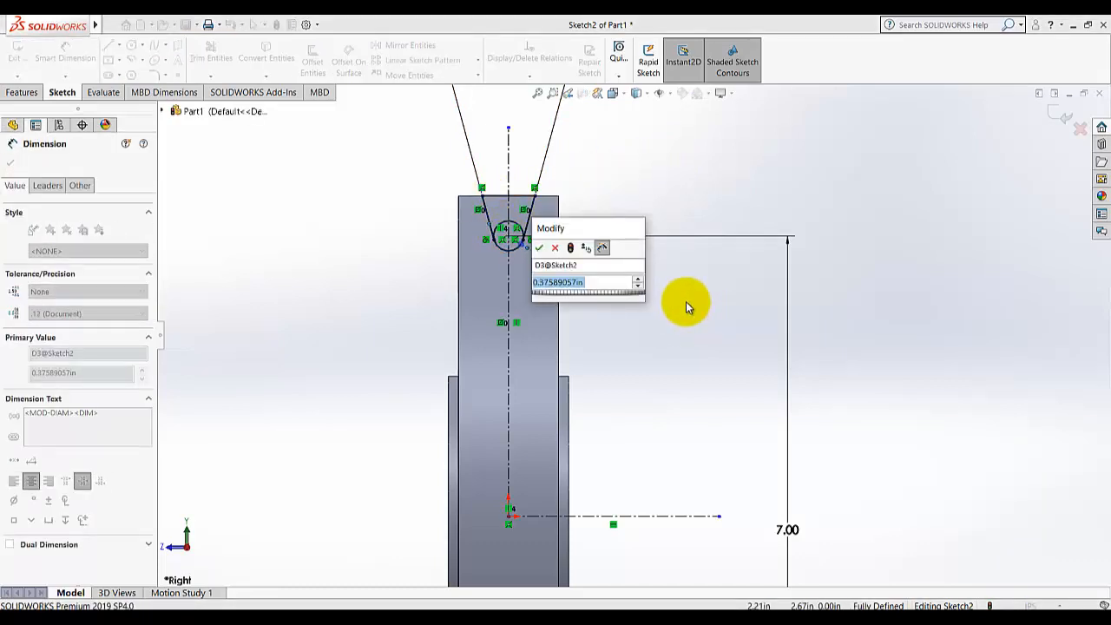
{"action": "type", "text": ".5"}
{"action": "key", "text": "Return"}
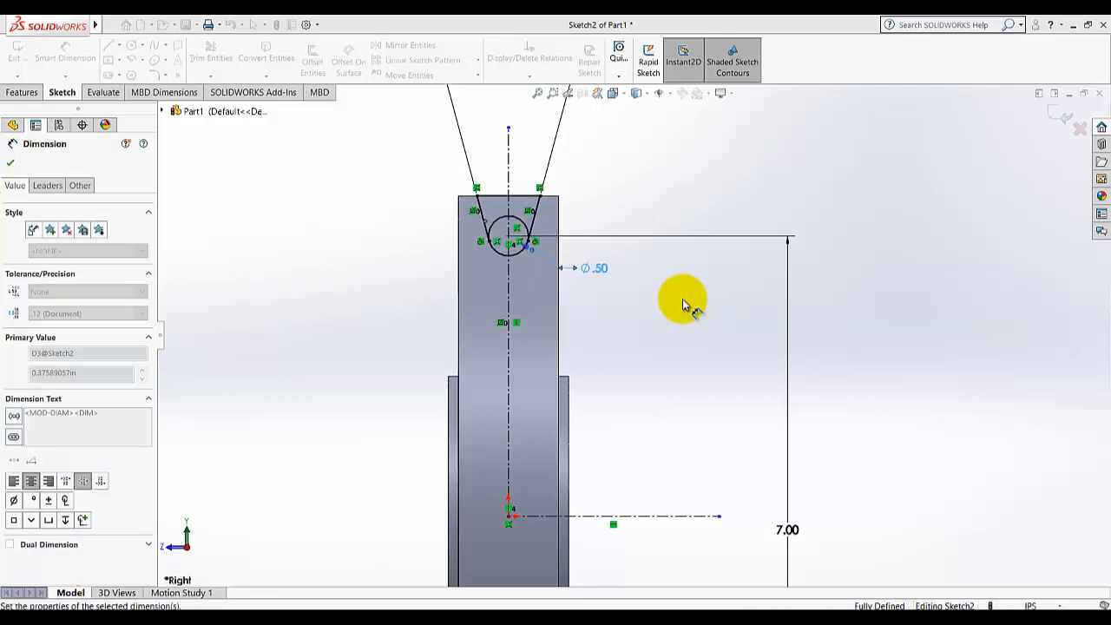
{"action": "left_click", "coordinate": [652, 273]}
{"action": "scroll", "coordinate": [571, 139], "scroll_direction": "down", "scroll_amount": 3}
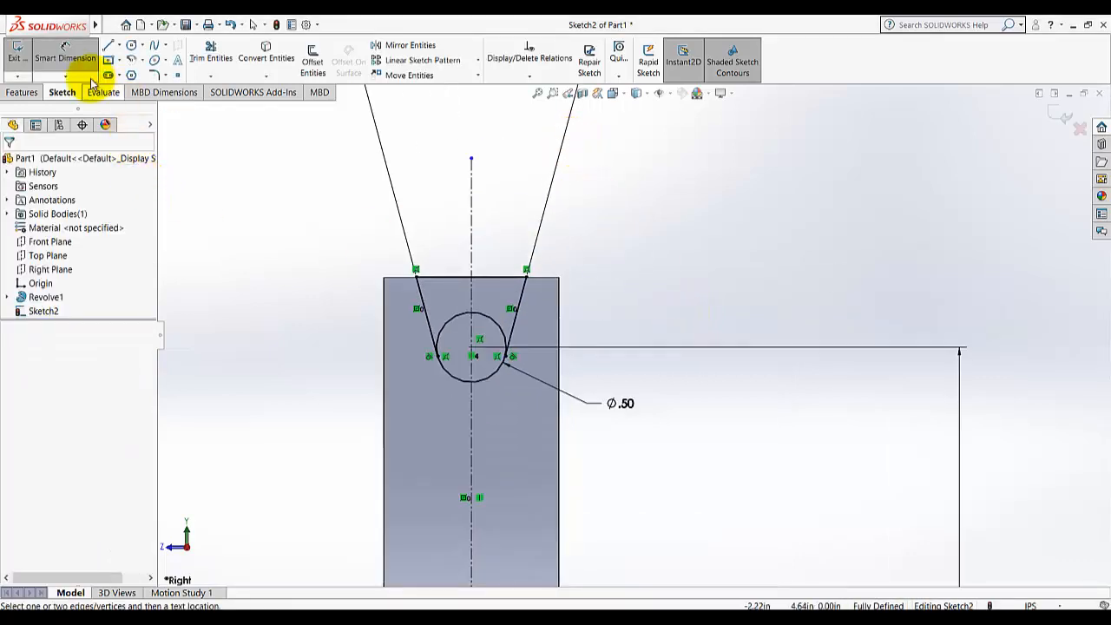
{"action": "left_click", "coordinate": [66, 61]}
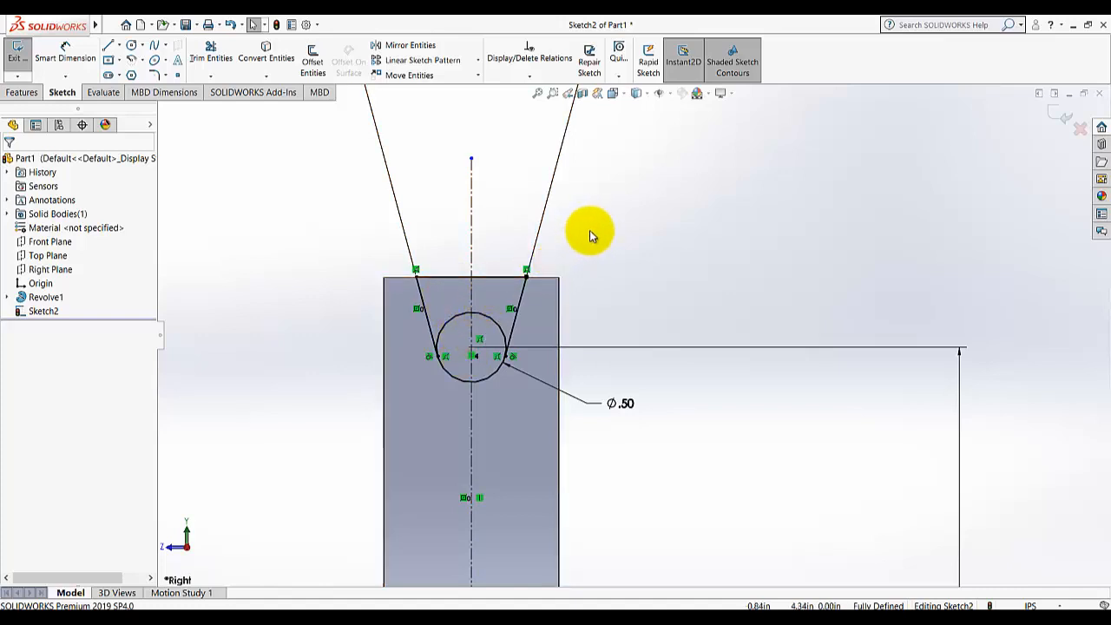
Try trimming the circle's upper arc between the slanted lines with Trim to closest, and undo the trim
{"action": "scroll", "coordinate": [665, 278], "scroll_direction": "up", "scroll_amount": 3}
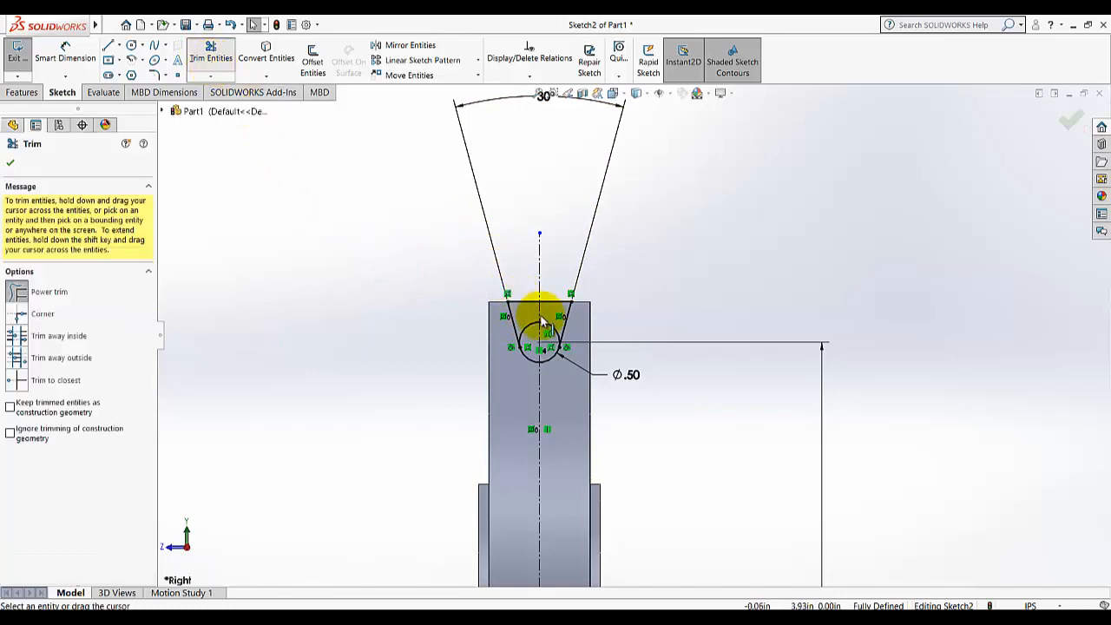
{"action": "left_click", "coordinate": [59, 379]}
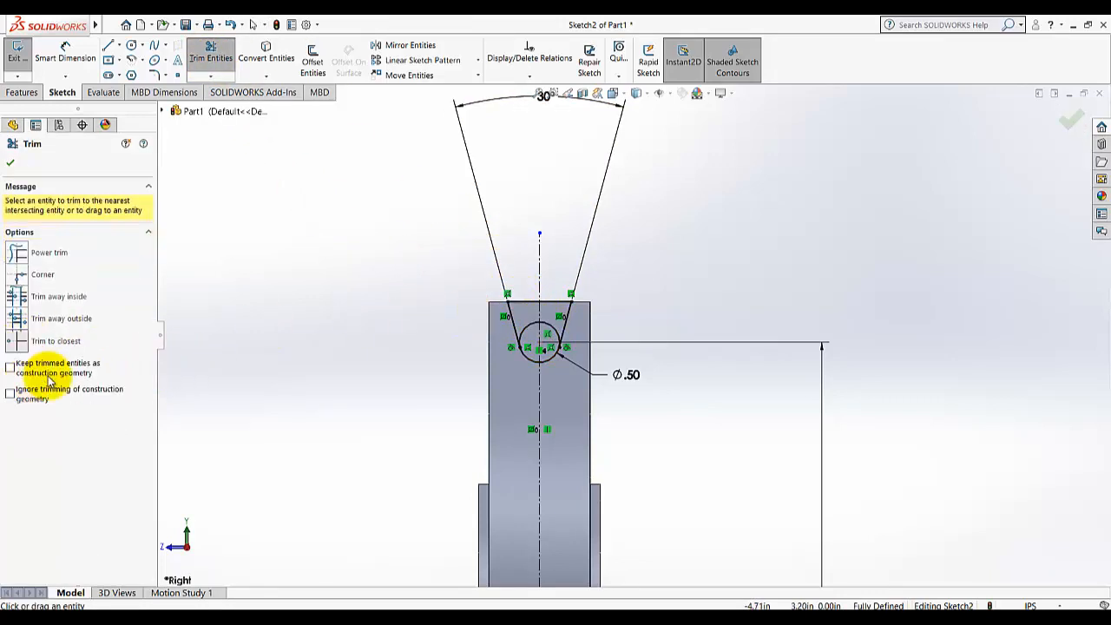
{"action": "left_click", "coordinate": [530, 331]}
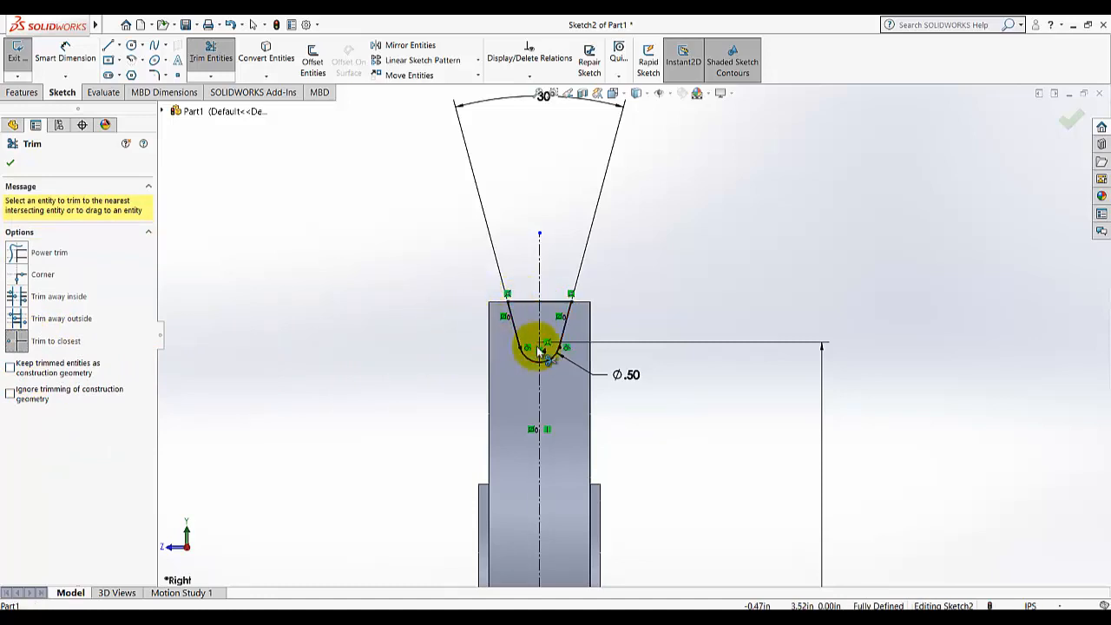
{"action": "left_click", "coordinate": [10, 164]}
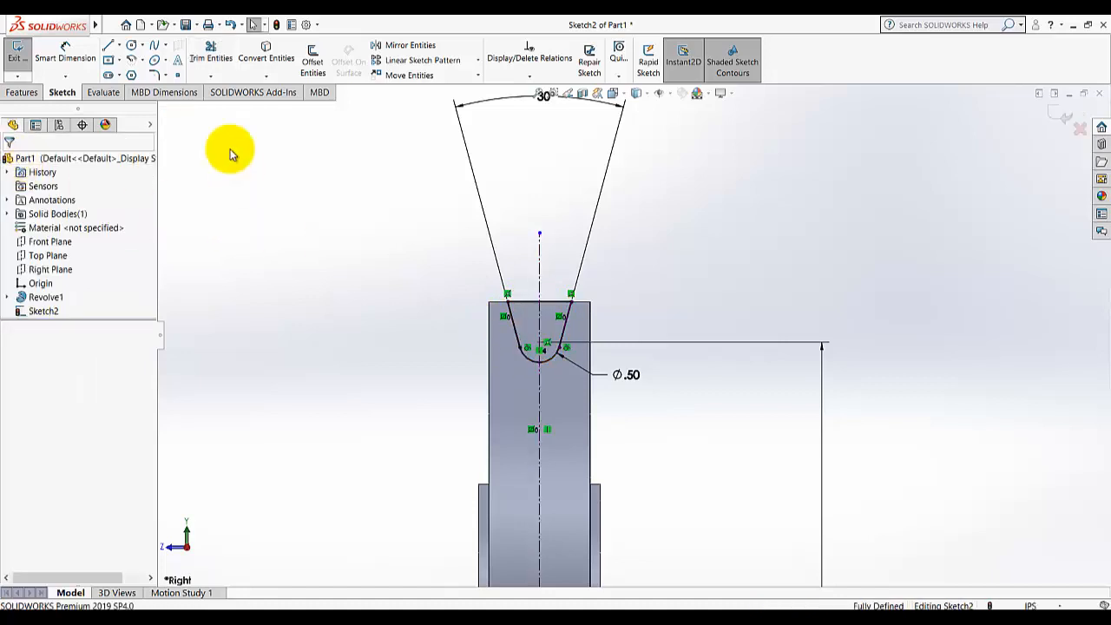
{"action": "left_click", "coordinate": [231, 26]}
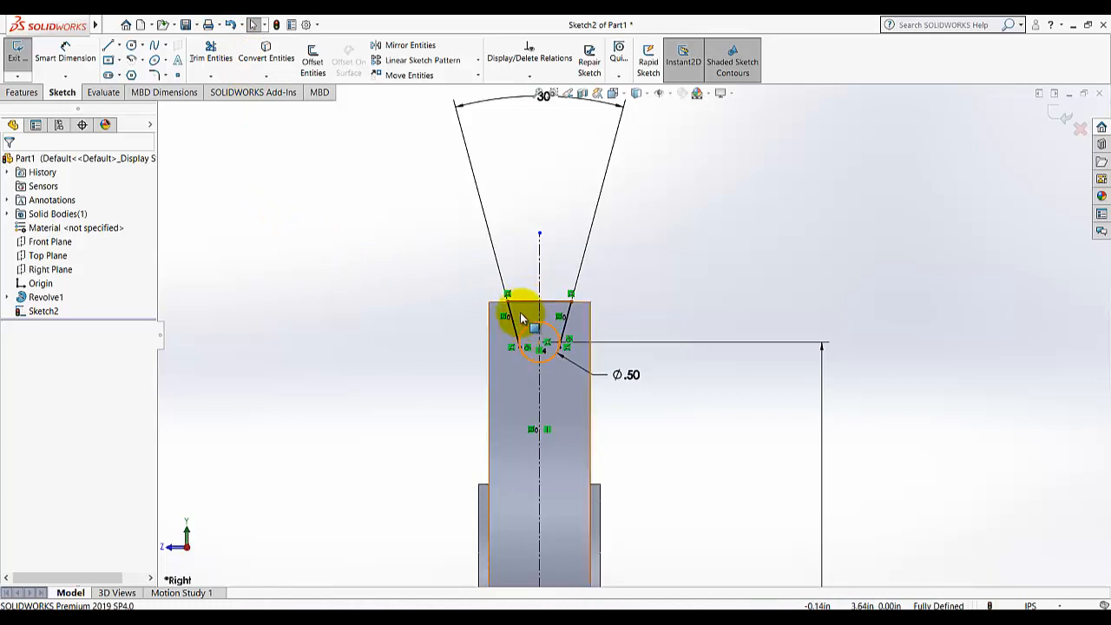
Exit the groove sketch and start a Revolved Cut with the circle region and the region between the slanted lines as contours
{"action": "left_click", "coordinate": [16, 50]}
{"action": "left_click", "coordinate": [19, 93]}
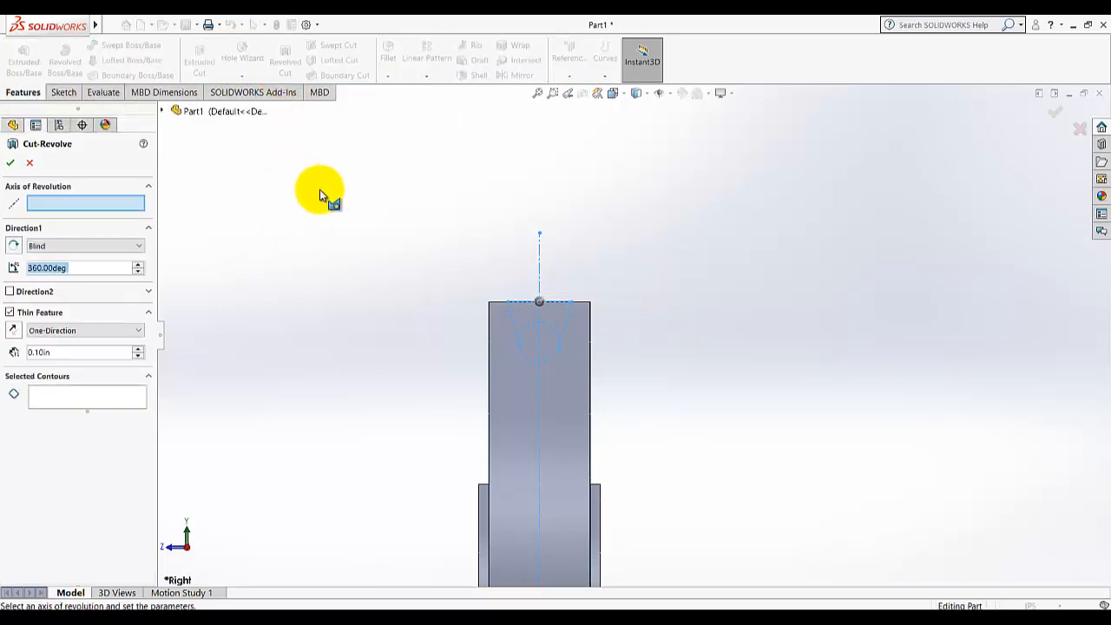
{"action": "left_click", "coordinate": [50, 396]}
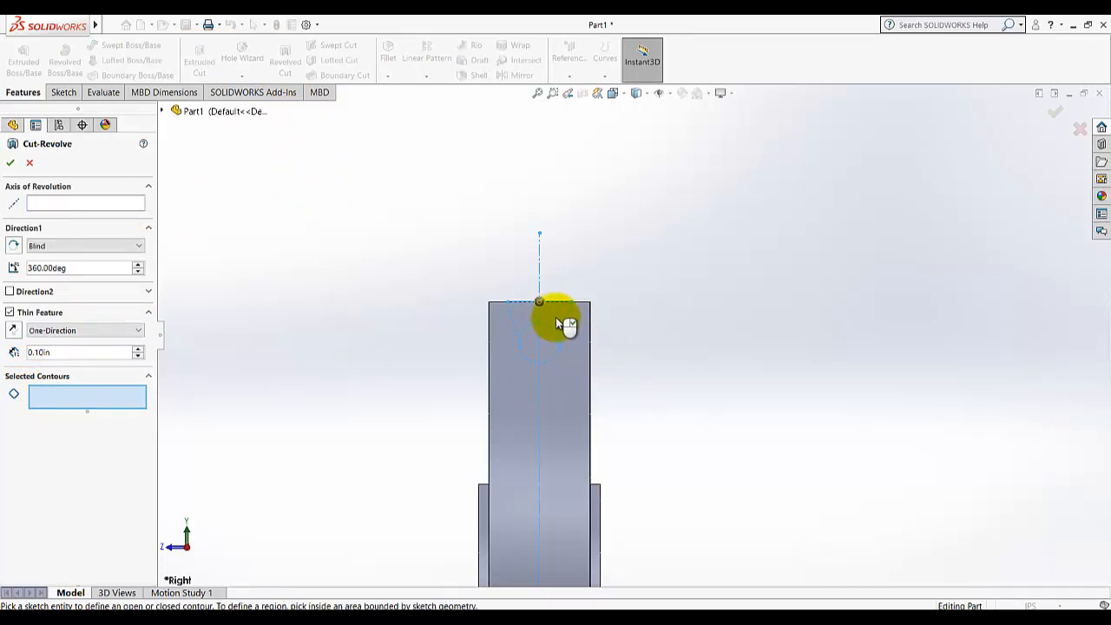
{"action": "left_click", "coordinate": [560, 331]}
{"action": "left_click", "coordinate": [589, 303]}
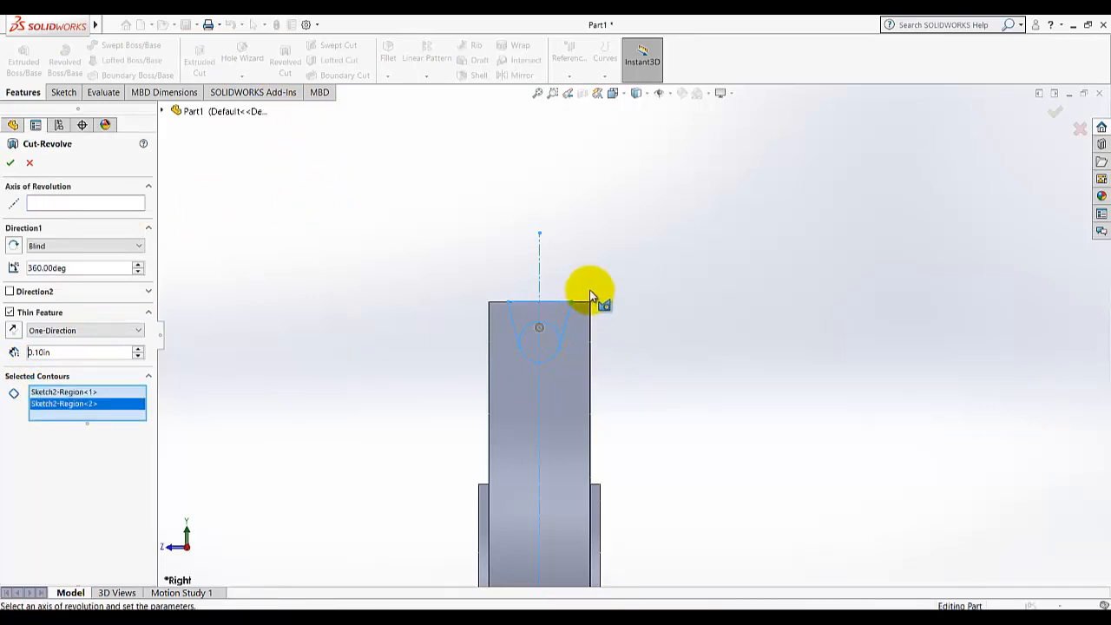
Set the horizontal centerline as the cut's axis of revolution, try to finish the cut, and dismiss the Bodies to Keep dialog
{"action": "middle_click_drag", "start_coordinate": [600, 325], "coordinate": [609, 331]}
{"action": "scroll", "coordinate": [432, 248], "scroll_direction": "up", "scroll_amount": 3}
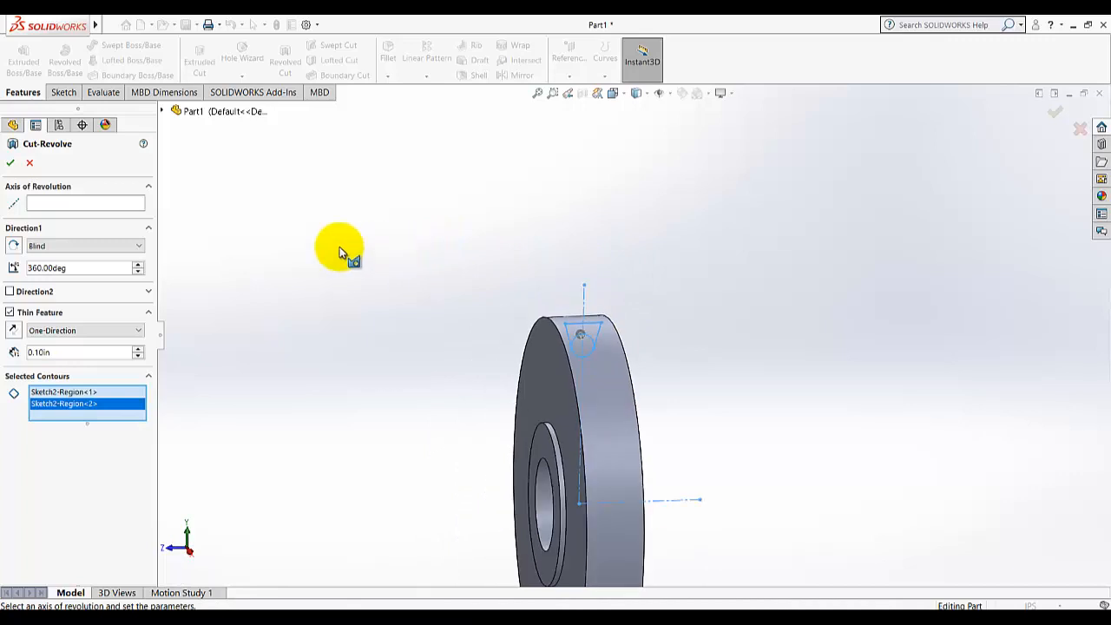
{"action": "left_click", "coordinate": [120, 203]}
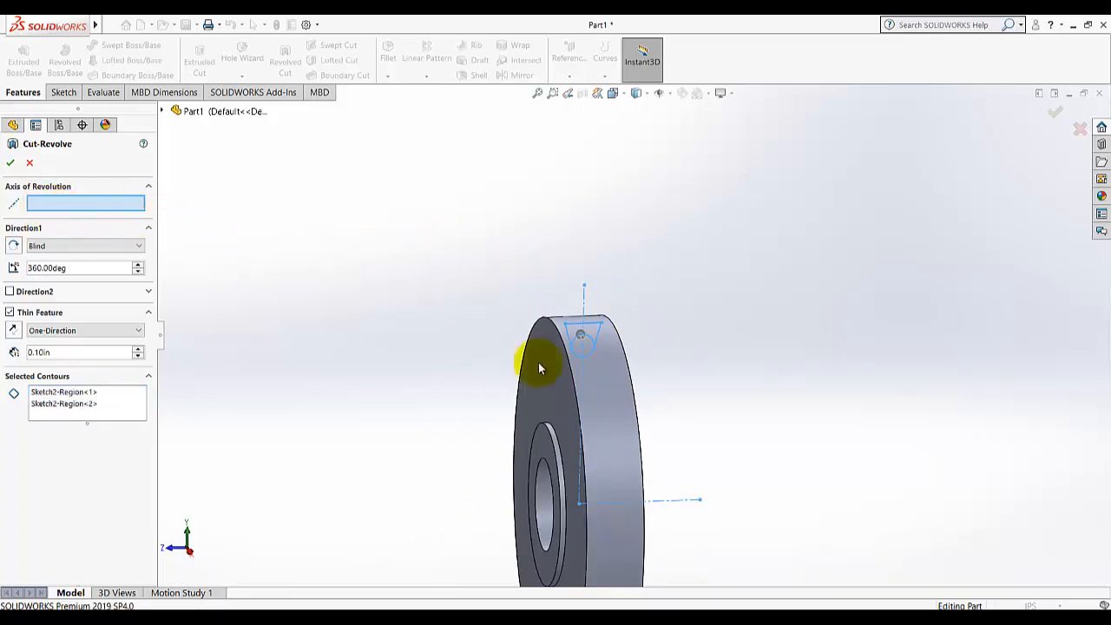
{"action": "left_click", "coordinate": [685, 501]}
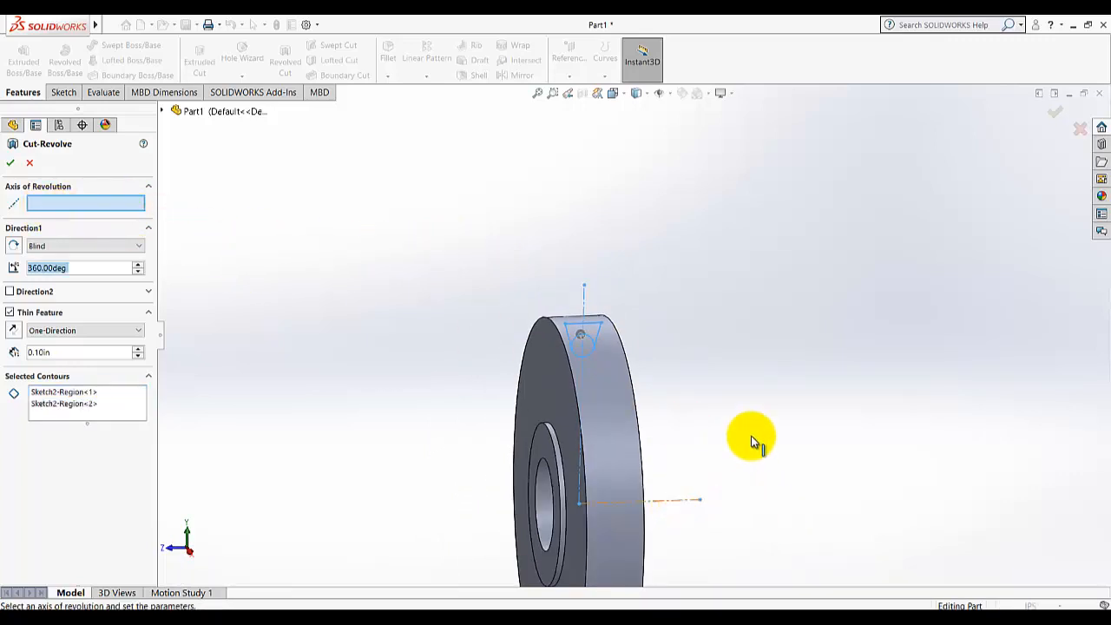
{"action": "left_click", "coordinate": [11, 165]}
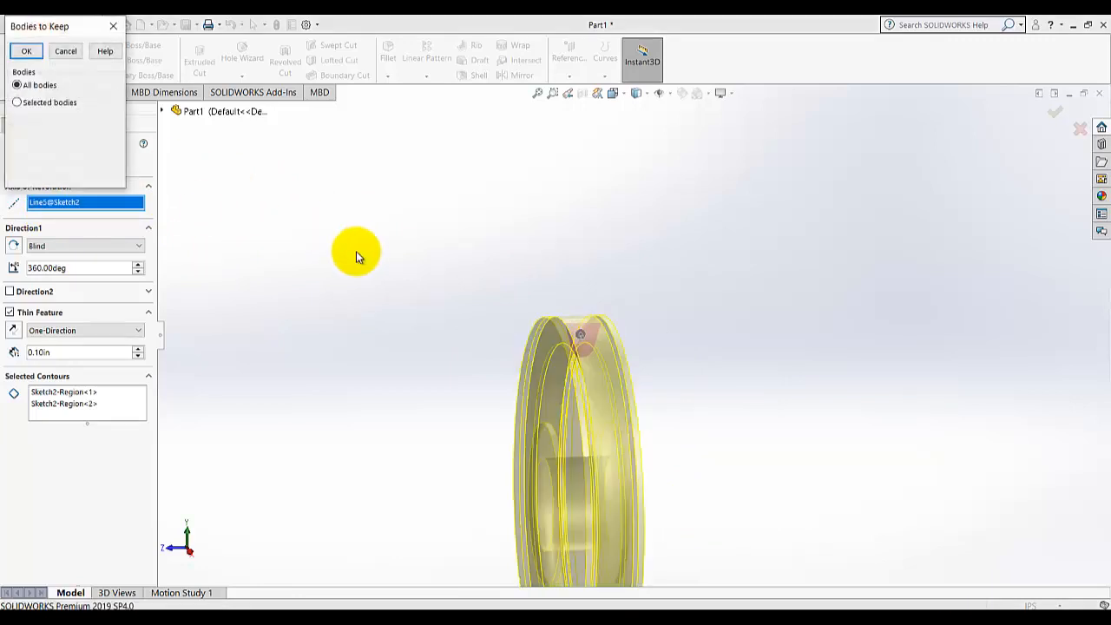
{"action": "left_click", "coordinate": [113, 30]}
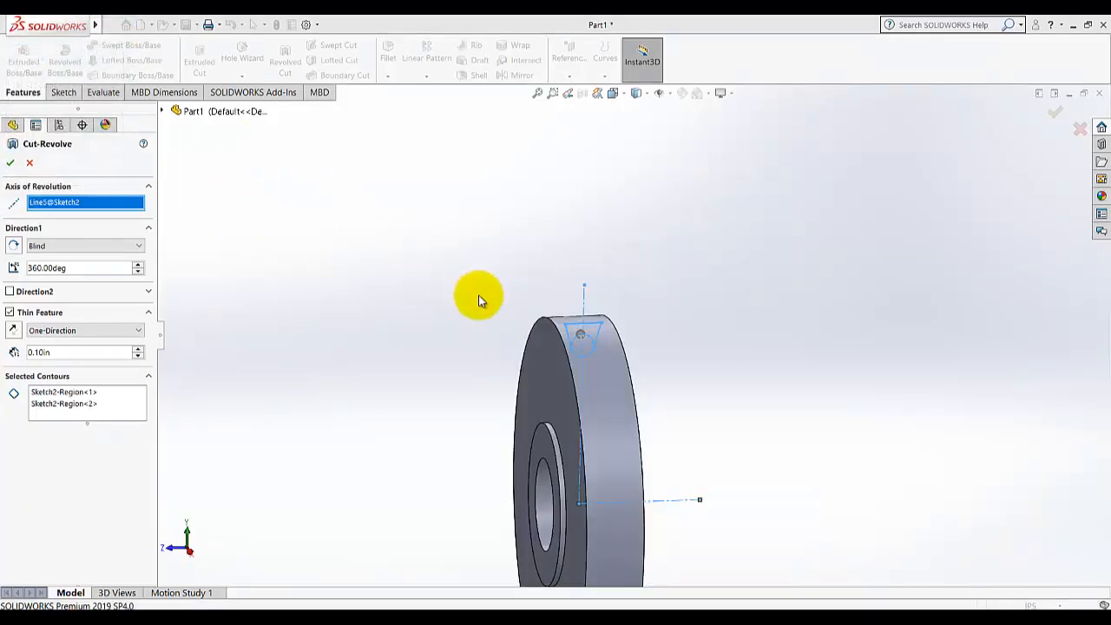
Remove both selected contours from the revolved cut and pick a sketch contour between the slanted lines instead
{"action": "scroll", "coordinate": [743, 427], "scroll_direction": "down", "scroll_amount": 4}
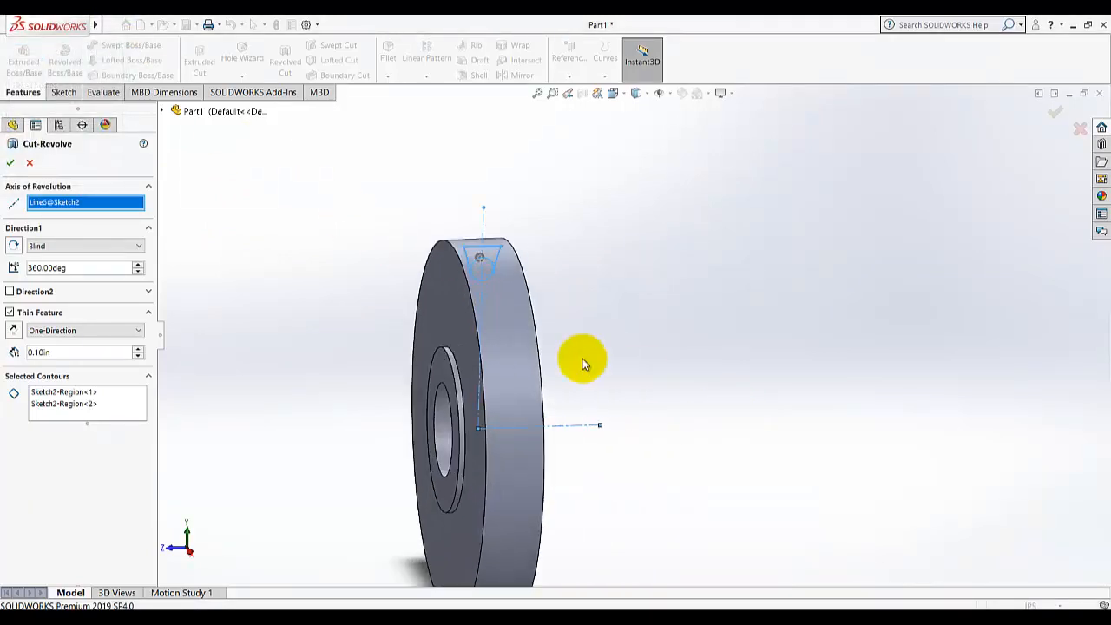
{"action": "left_click", "coordinate": [69, 404]}
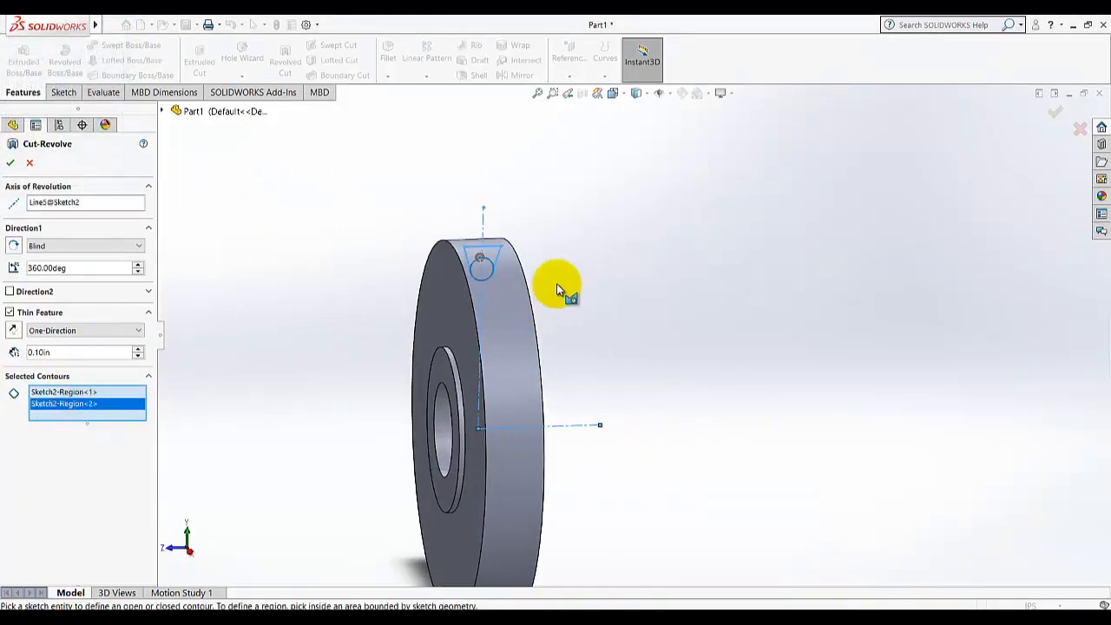
{"action": "left_click", "coordinate": [490, 253]}
{"action": "left_click", "coordinate": [492, 259]}
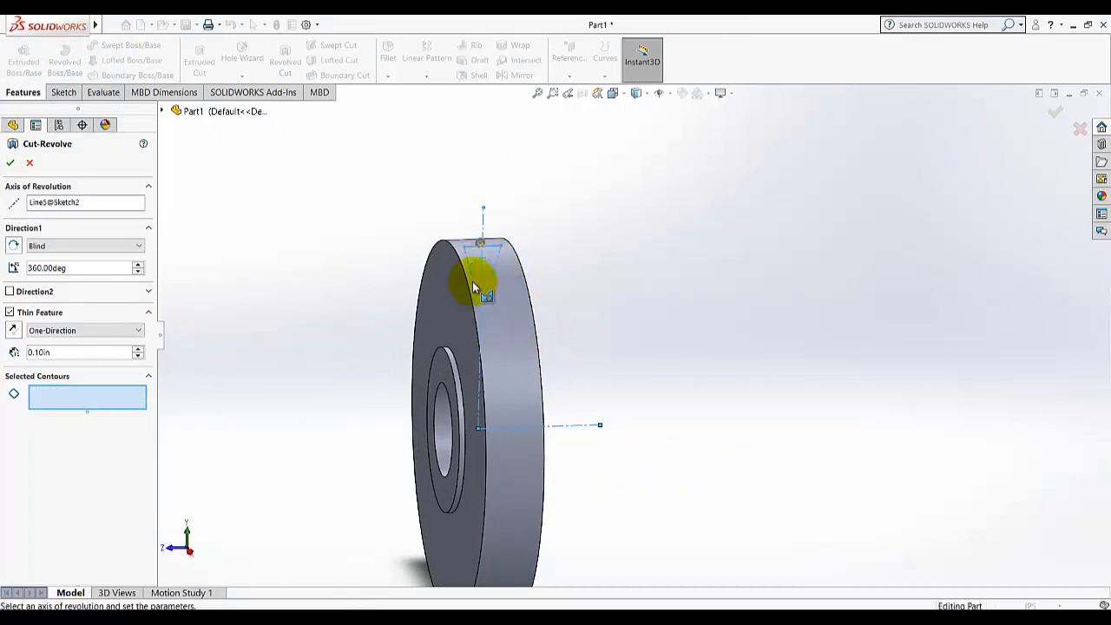
{"action": "left_click", "coordinate": [94, 397]}
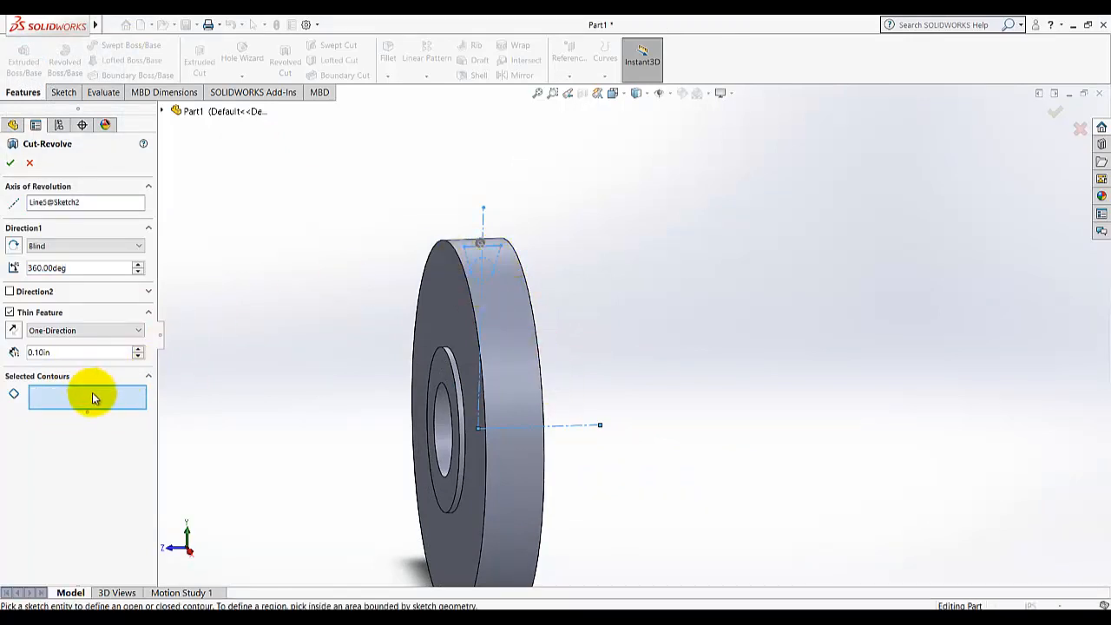
{"action": "left_click", "coordinate": [492, 252]}
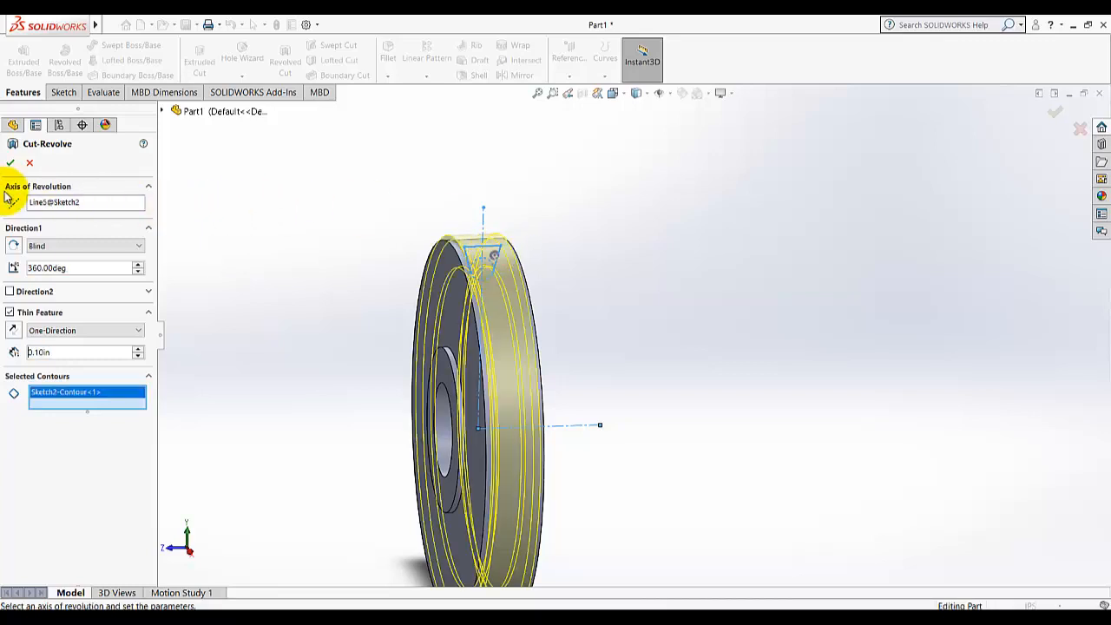
Turn off Thin Feature, add the region between the slanted lines to the contours, and finish the 360-degree revolved cut
{"action": "left_click", "coordinate": [11, 314]}
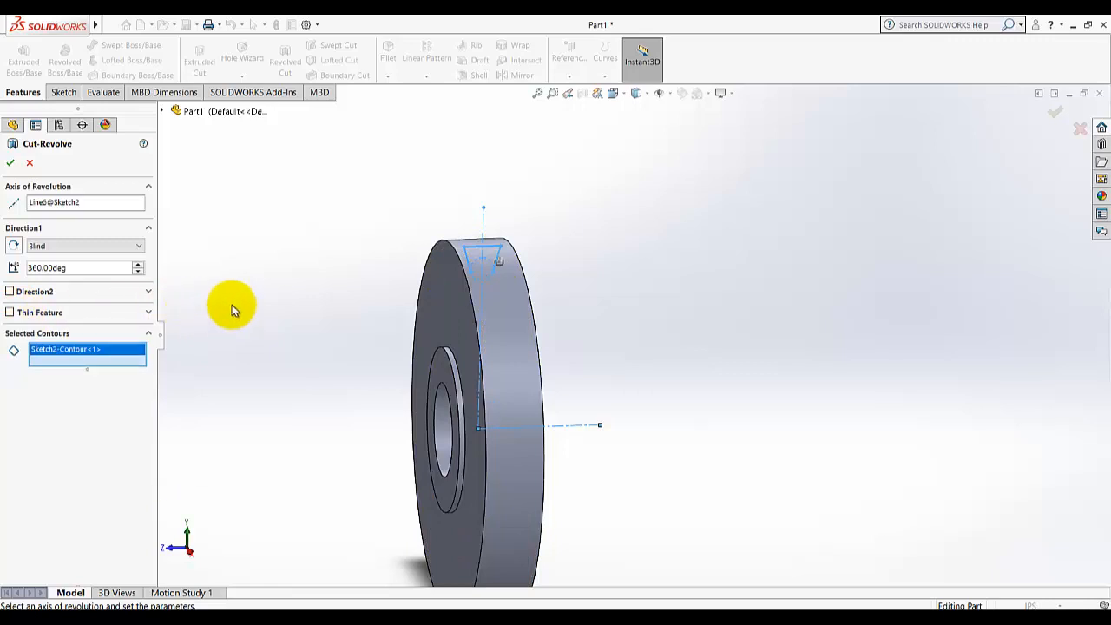
{"action": "left_click", "coordinate": [493, 253]}
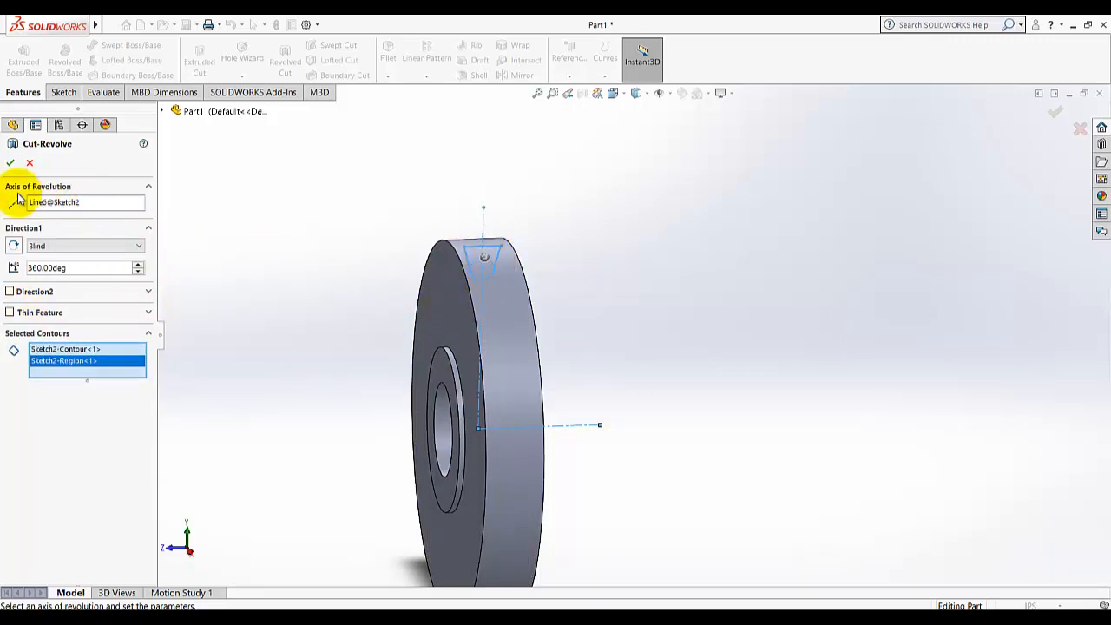
{"action": "left_click", "coordinate": [10, 164]}
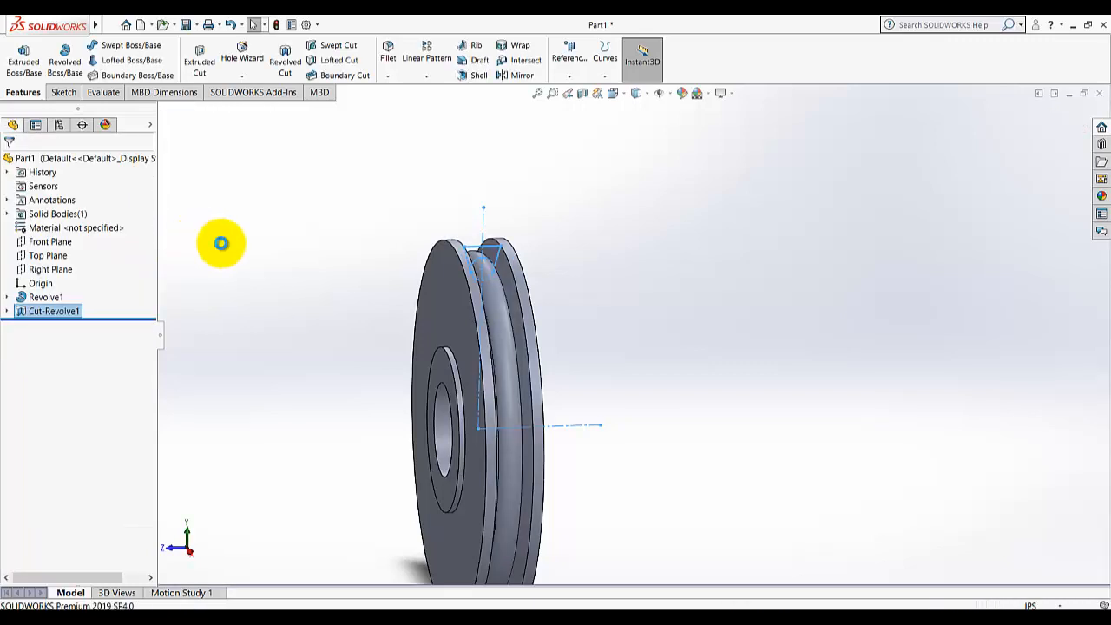
Edit the revolved cut, replacing its selected contours with the region between the slanted lines and the circle region
{"action": "middle_click_drag", "start_coordinate": [333, 302], "coordinate": [329, 235]}
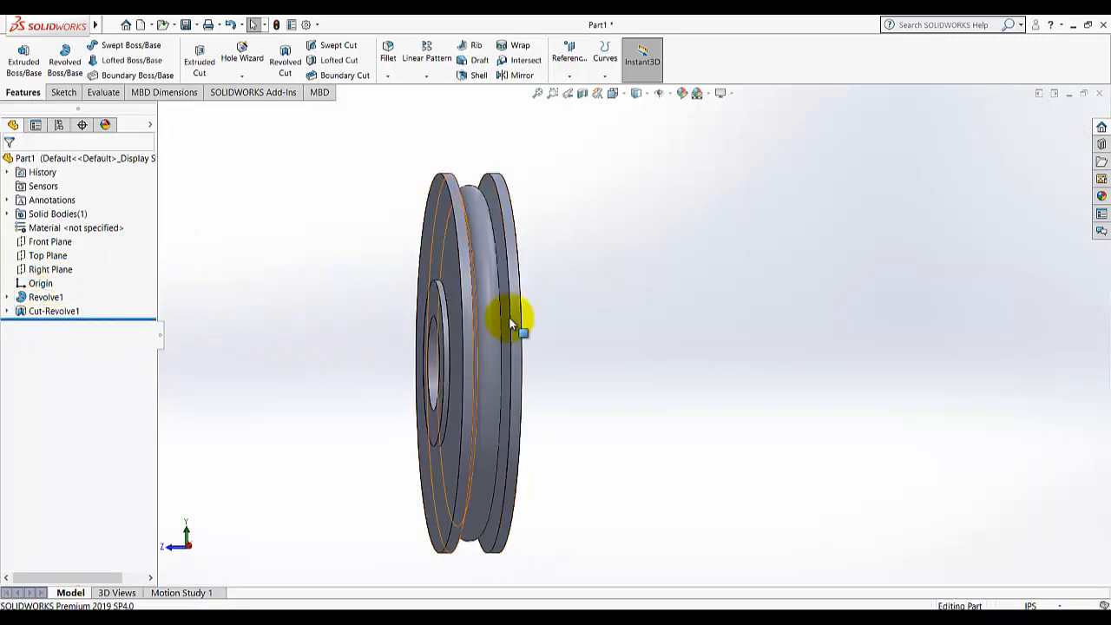
{"action": "middle_click_drag", "start_coordinate": [344, 303], "coordinate": [332, 206]}
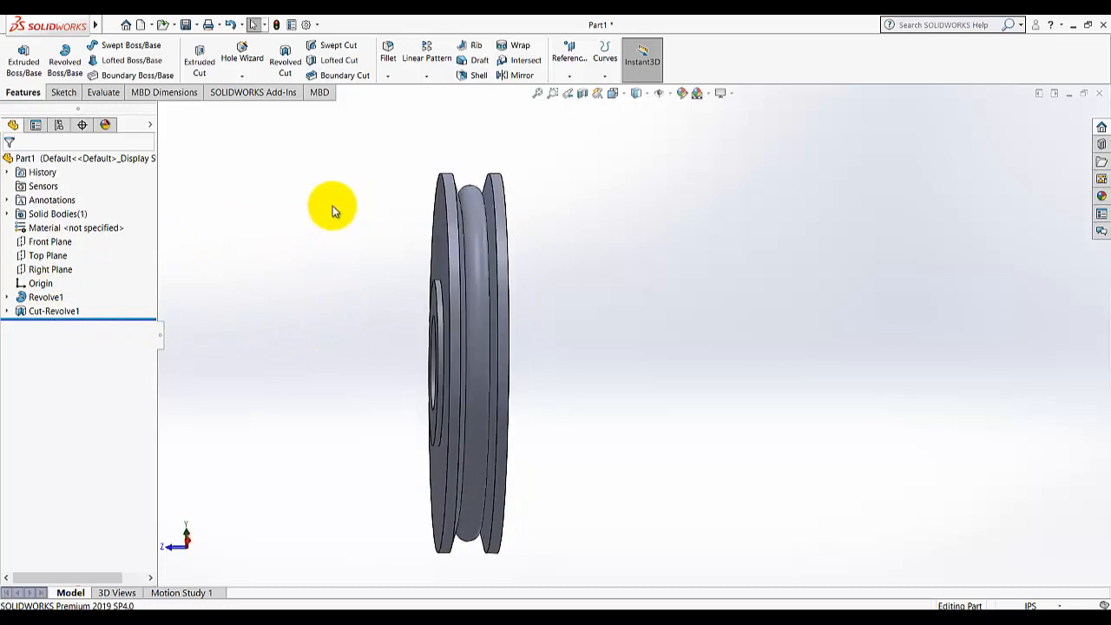
{"action": "right_click", "coordinate": [77, 314]}
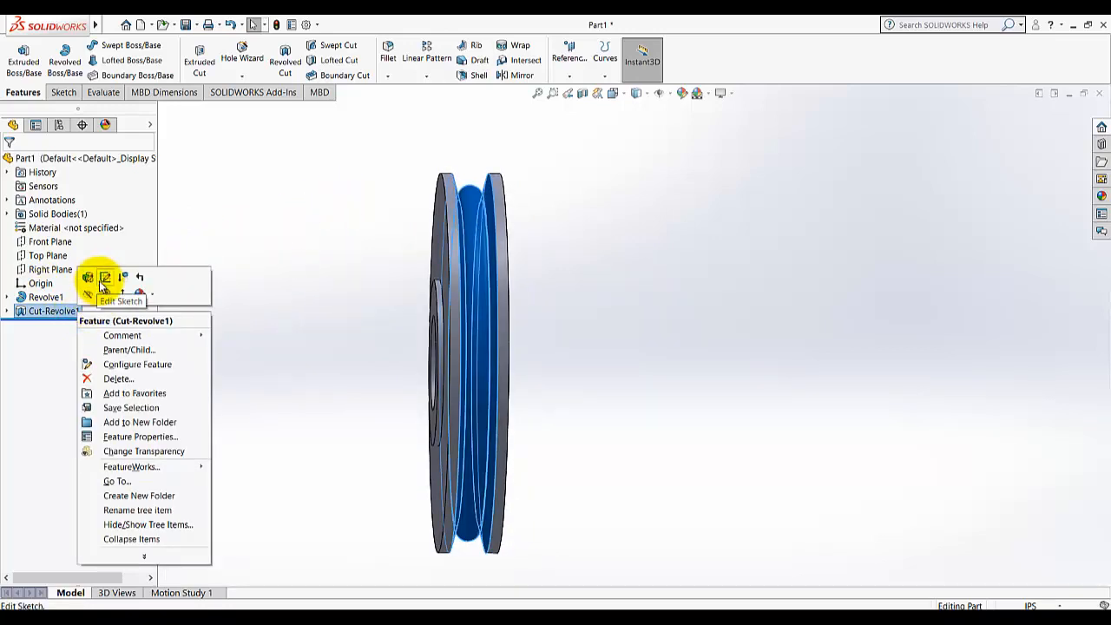
{"action": "left_click", "coordinate": [91, 280]}
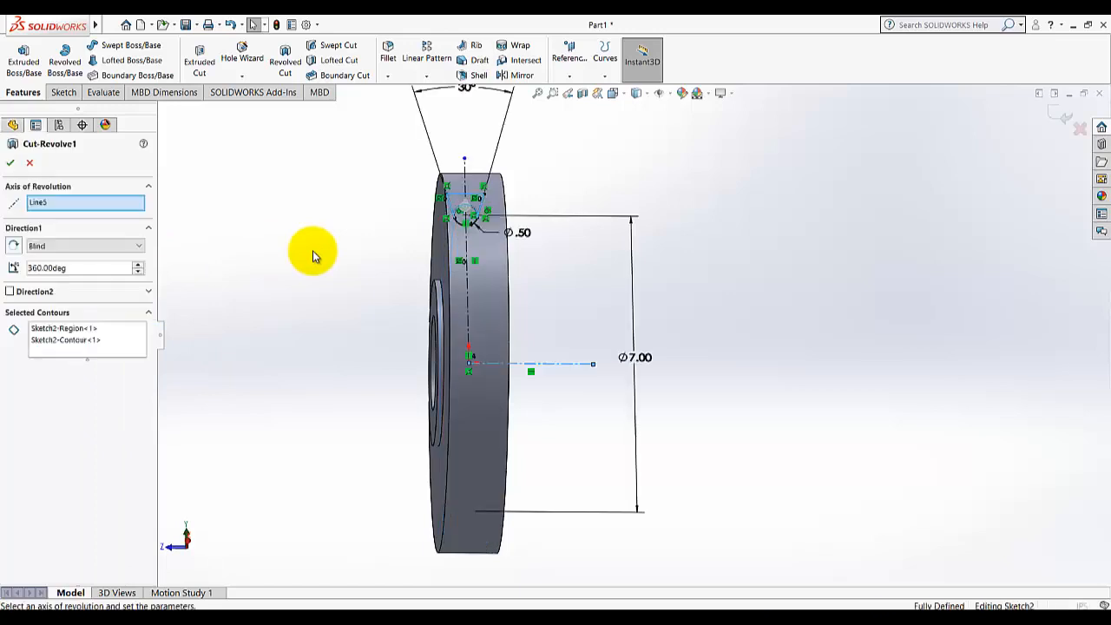
{"action": "scroll", "coordinate": [599, 156], "scroll_direction": "down", "scroll_amount": 3}
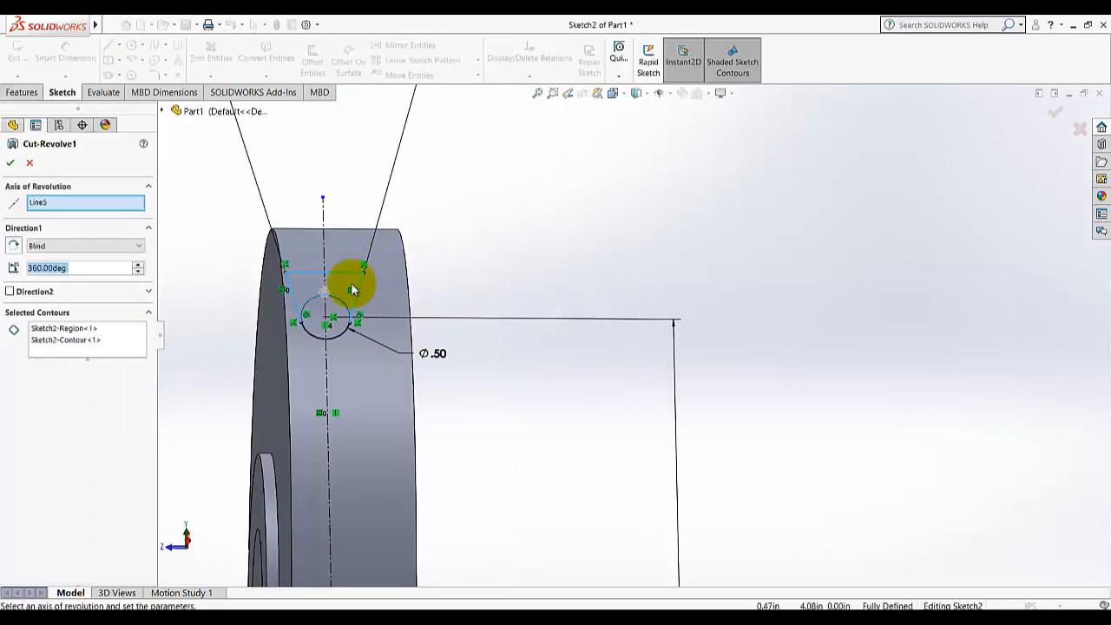
{"action": "right_click", "coordinate": [80, 334]}
{"action": "left_click", "coordinate": [97, 345]}
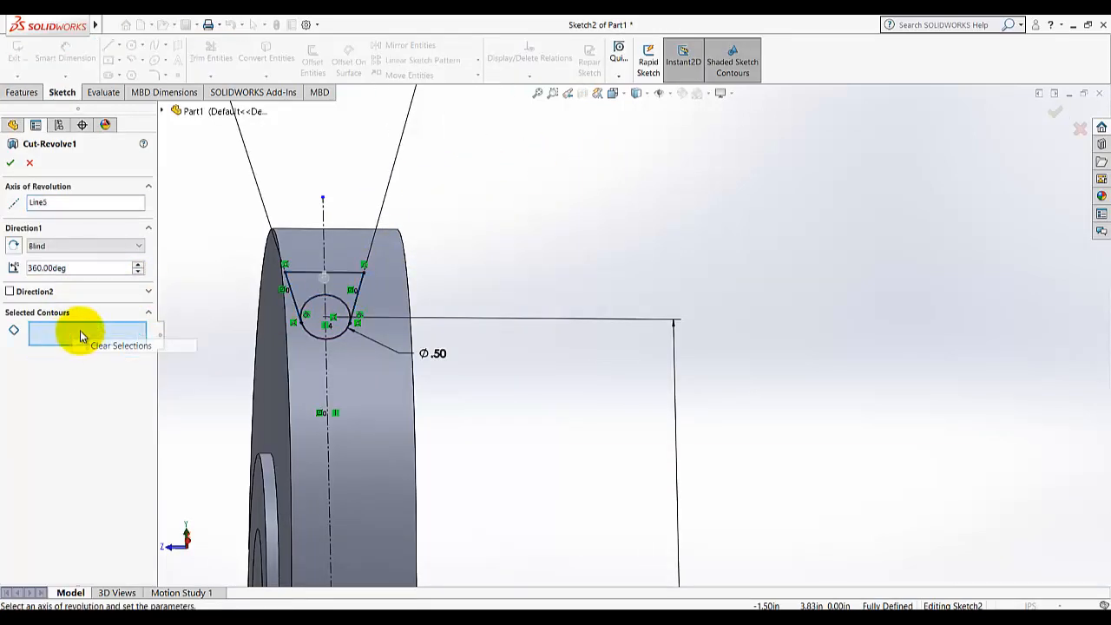
{"action": "left_click", "coordinate": [344, 281]}
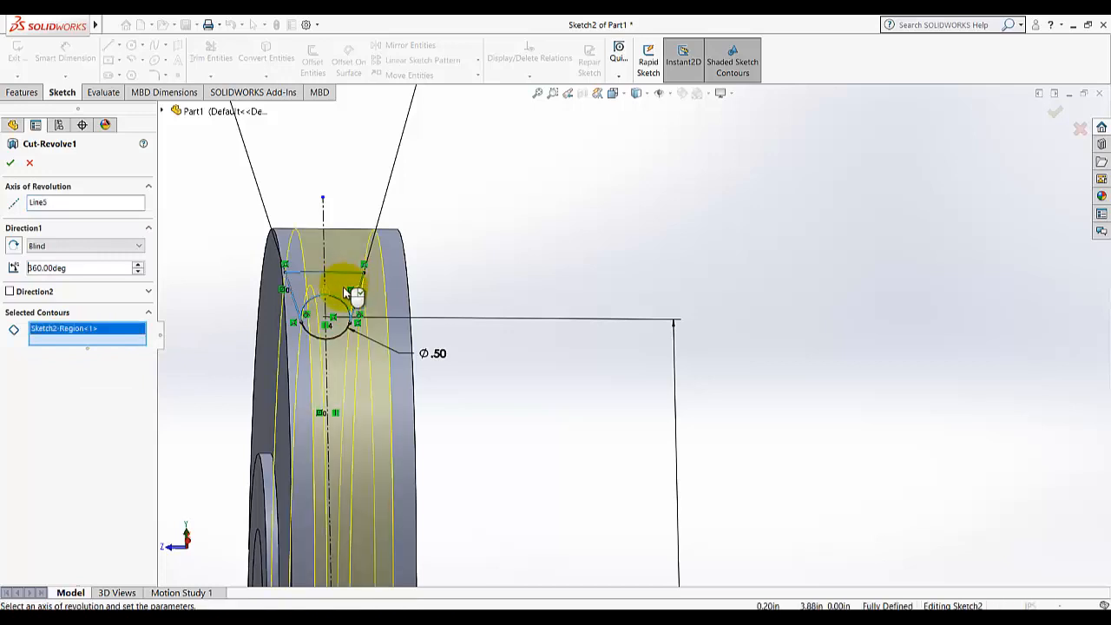
{"action": "left_click", "coordinate": [337, 316]}
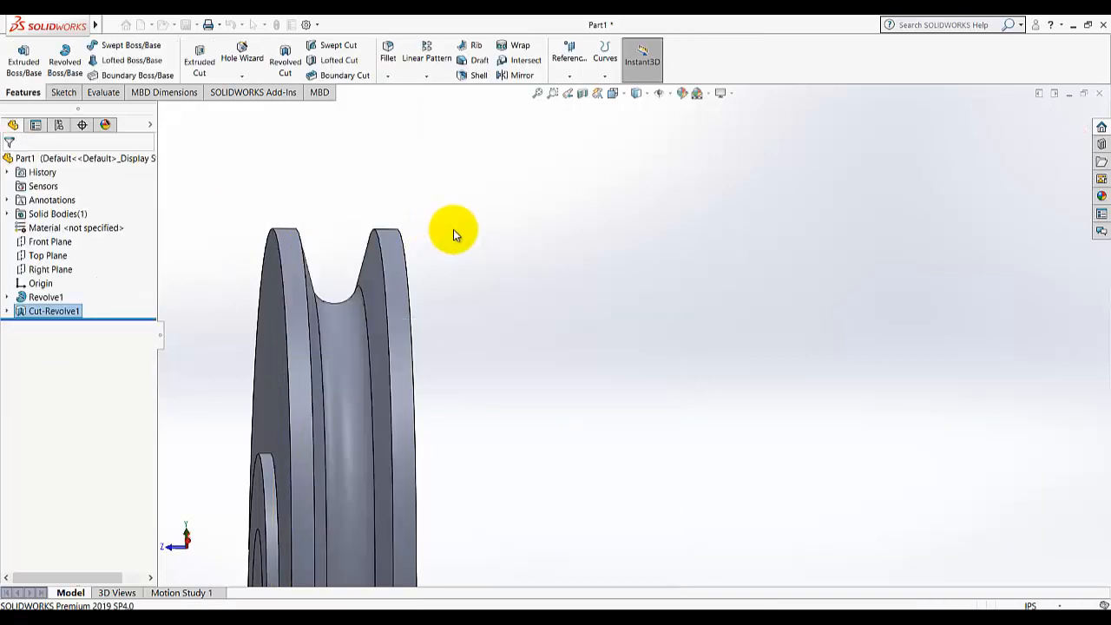
Start a sketch on the wheel's large flat face around the hub and orient the view face-on
{"action": "scroll", "coordinate": [517, 329], "scroll_direction": "up", "scroll_amount": 4}
{"action": "middle_click_drag", "start_coordinate": [581, 395], "coordinate": [607, 359]}
{"action": "left_click", "coordinate": [621, 97]}
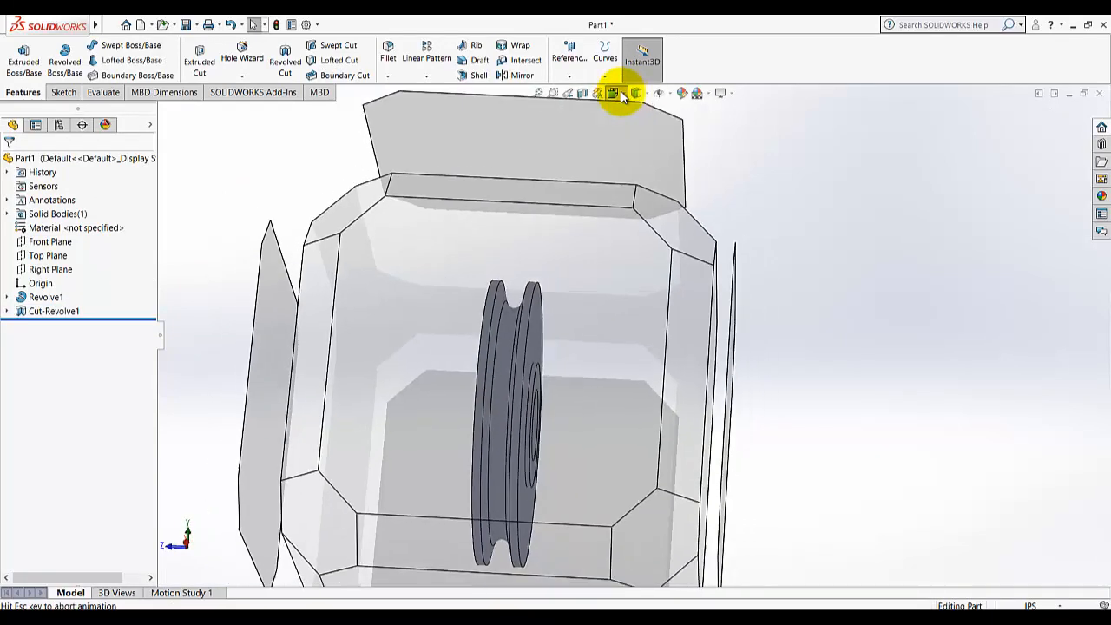
{"action": "left_click", "coordinate": [674, 131]}
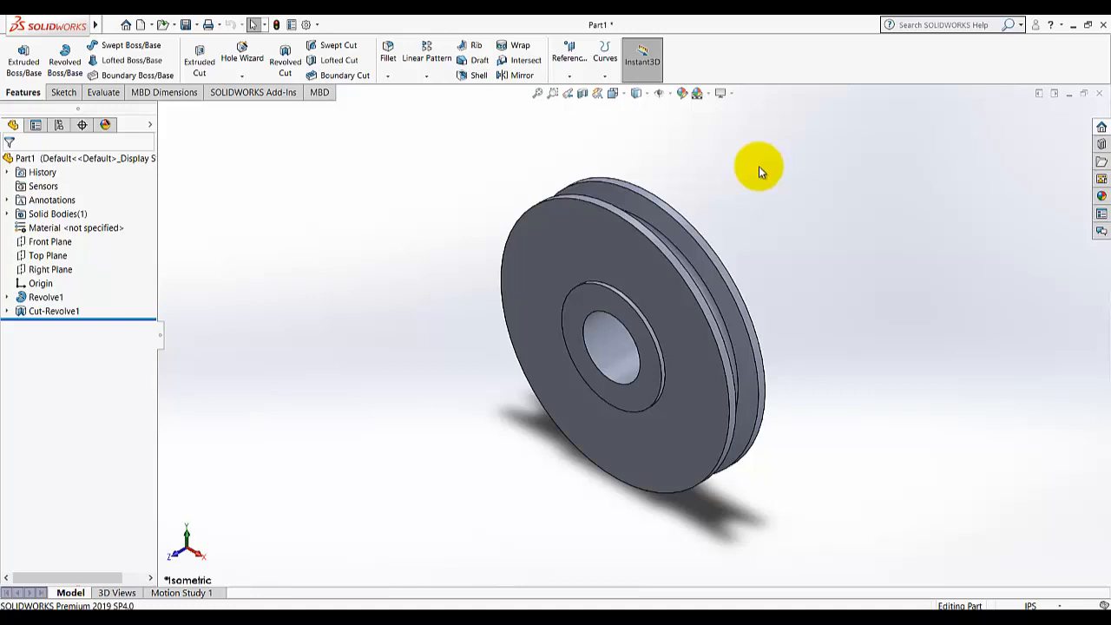
{"action": "left_click", "coordinate": [73, 92]}
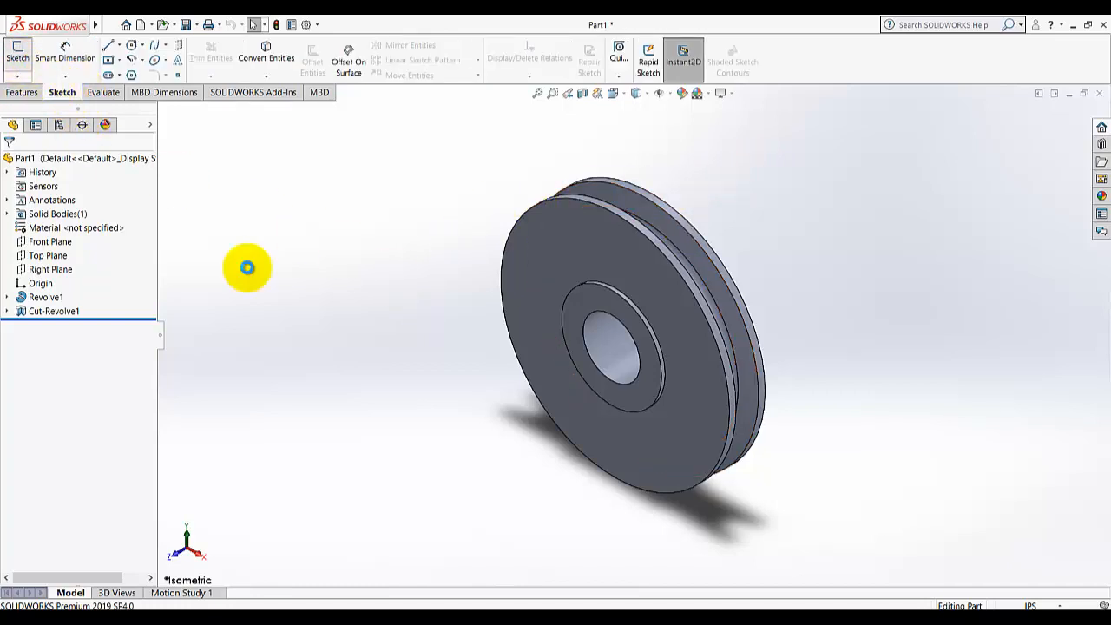
{"action": "left_click", "coordinate": [546, 273]}
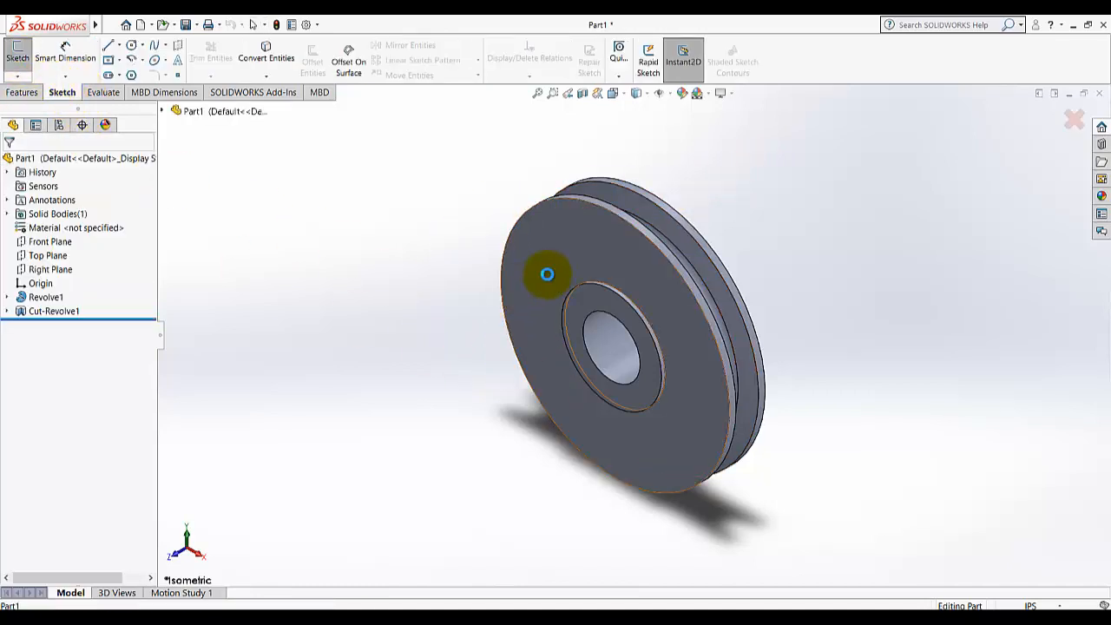
{"action": "left_click", "coordinate": [613, 93]}
{"action": "left_click", "coordinate": [660, 148]}
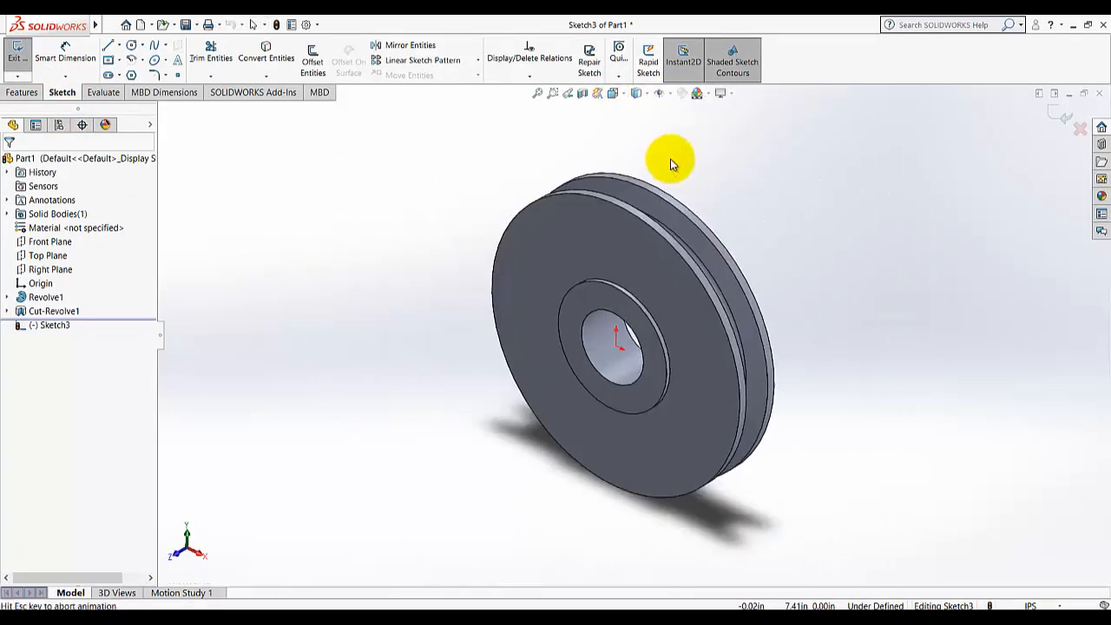
Sketch a circle about 0.9 in in diameter on the face, centred about 2.9 in directly above the origin
{"action": "left_click", "coordinate": [132, 45]}
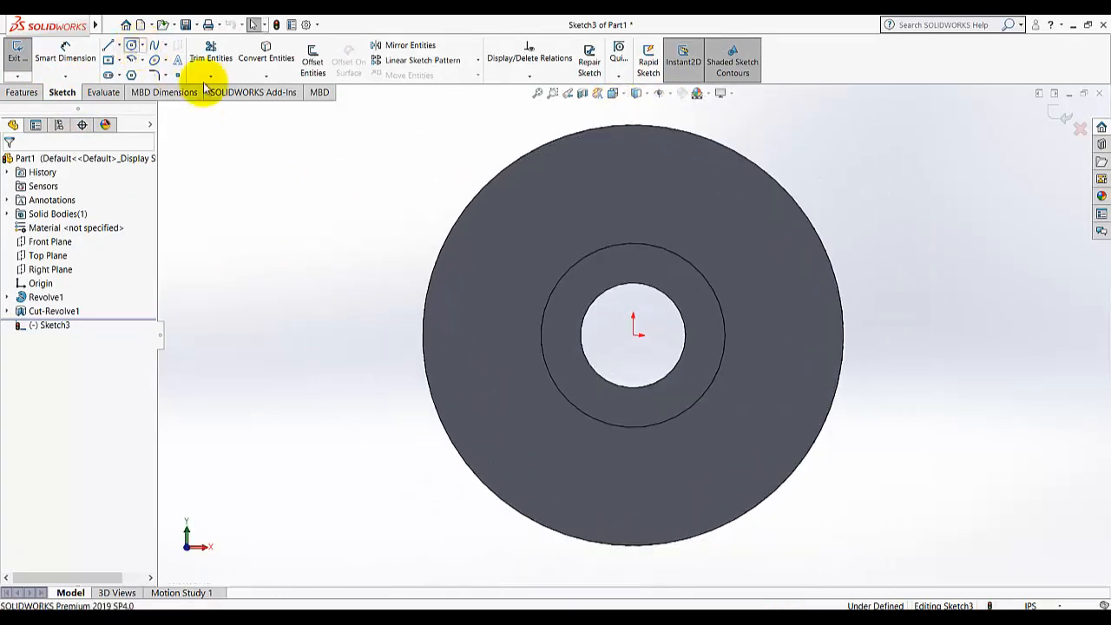
{"action": "left_click", "coordinate": [634, 183]}
{"action": "left_click", "coordinate": [651, 193]}
Dimension the vertical distance from the origin to the small circle's center and set it to 2.5 in
{"action": "left_click", "coordinate": [73, 59]}
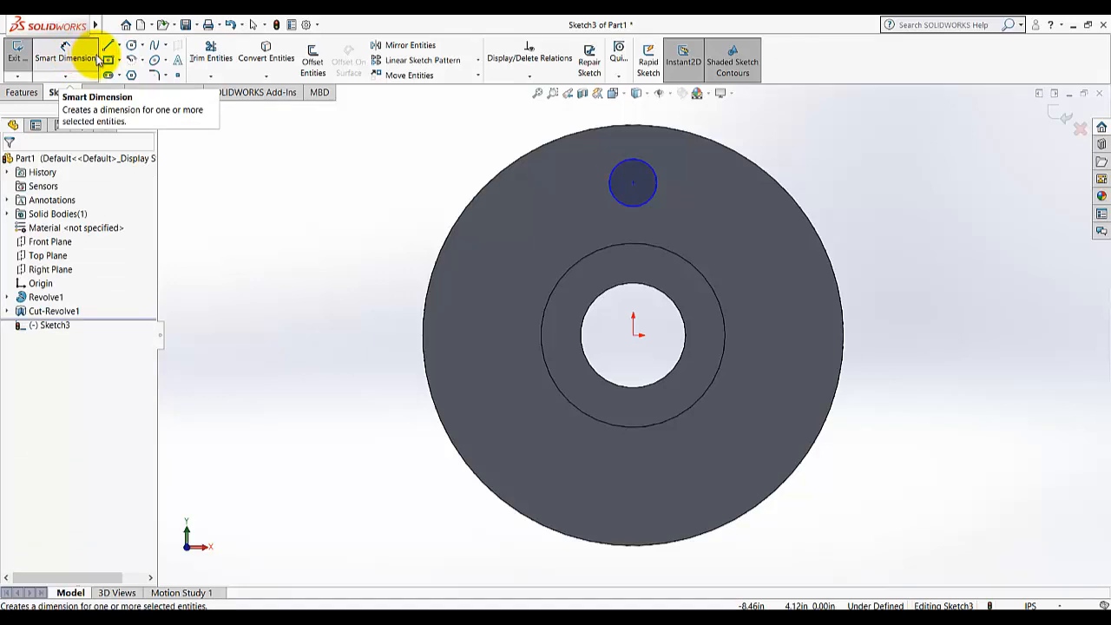
{"action": "left_click", "coordinate": [634, 184]}
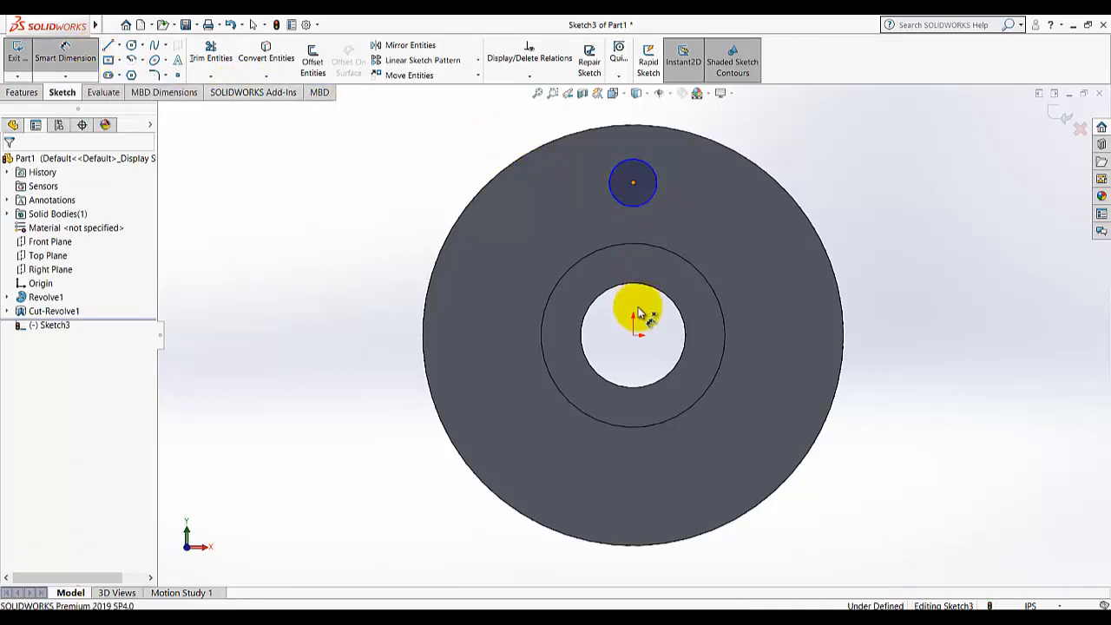
{"action": "left_click", "coordinate": [635, 333]}
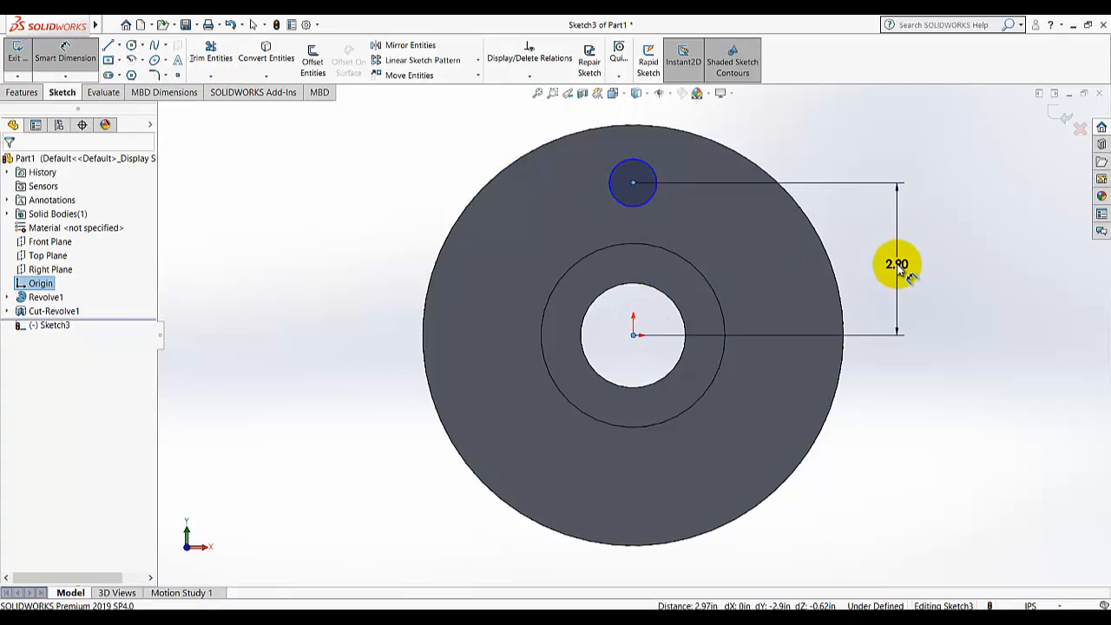
{"action": "left_click", "coordinate": [901, 270]}
{"action": "type", "text": "2.5"}
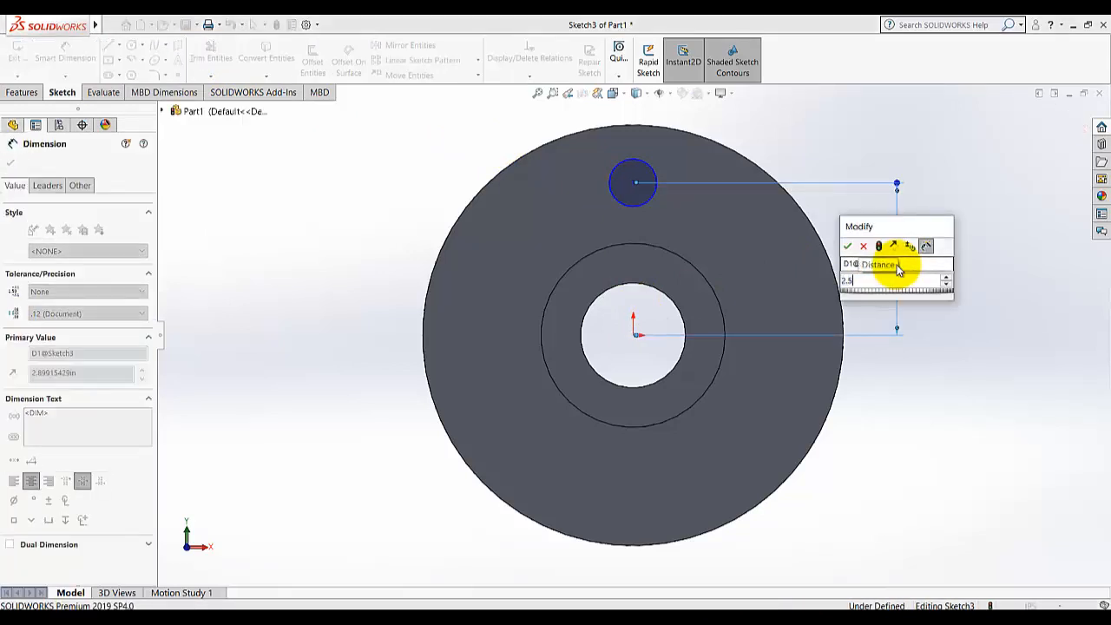
{"action": "key", "text": "Return"}
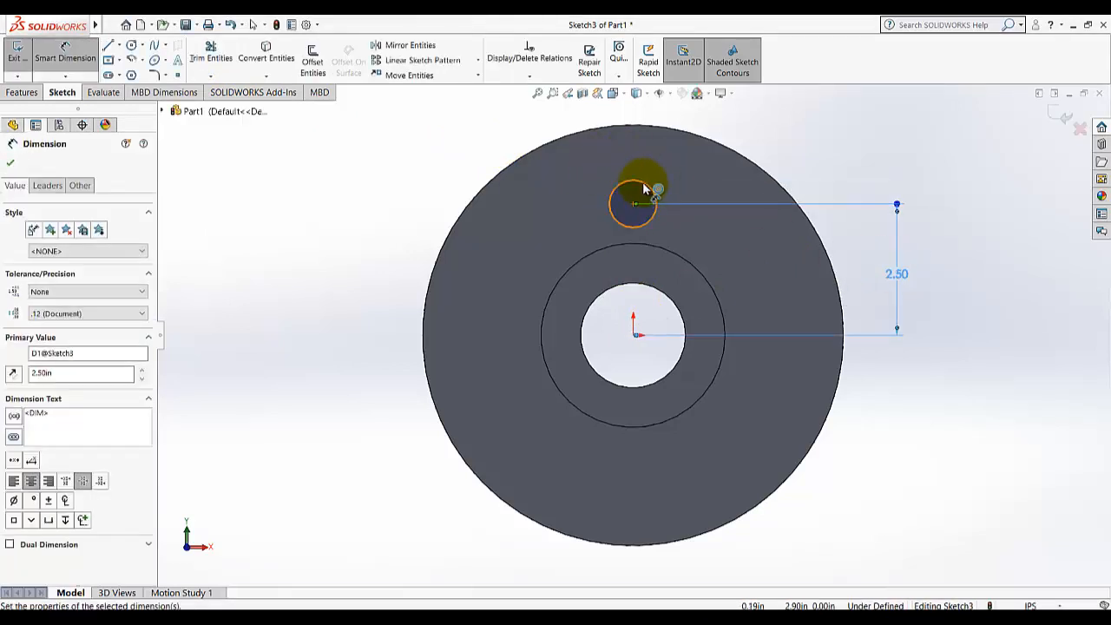
Dimension the small circle's diameter, set it to 0.5 in, and finish dimensioning
{"action": "left_click", "coordinate": [643, 180]}
{"action": "left_click", "coordinate": [769, 122]}
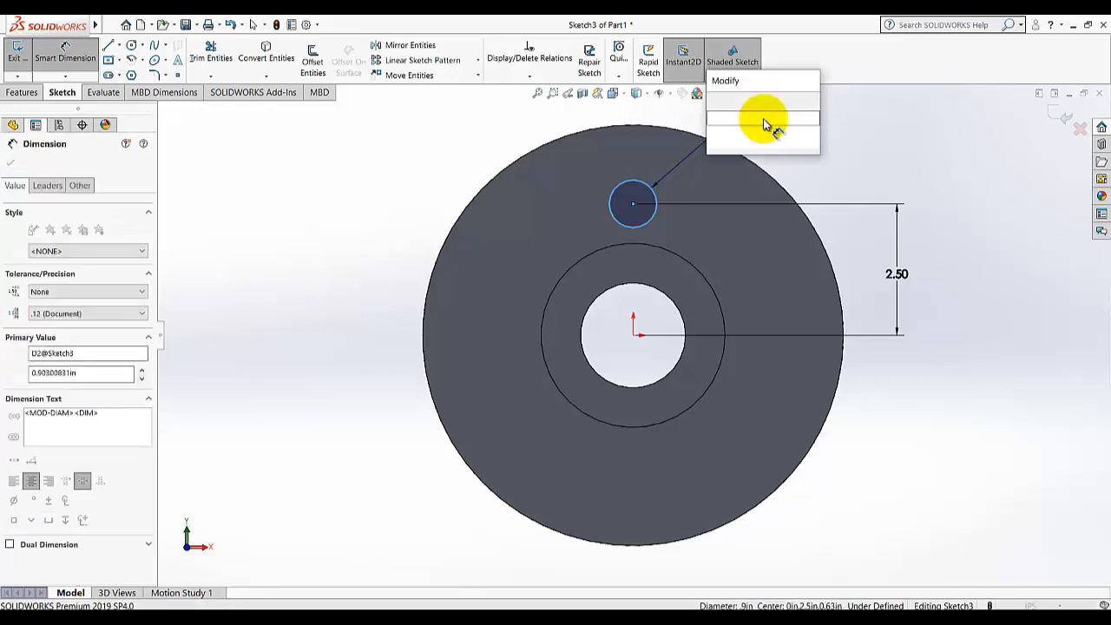
{"action": "type", "text": ".9"}
{"action": "key", "text": "Return"}
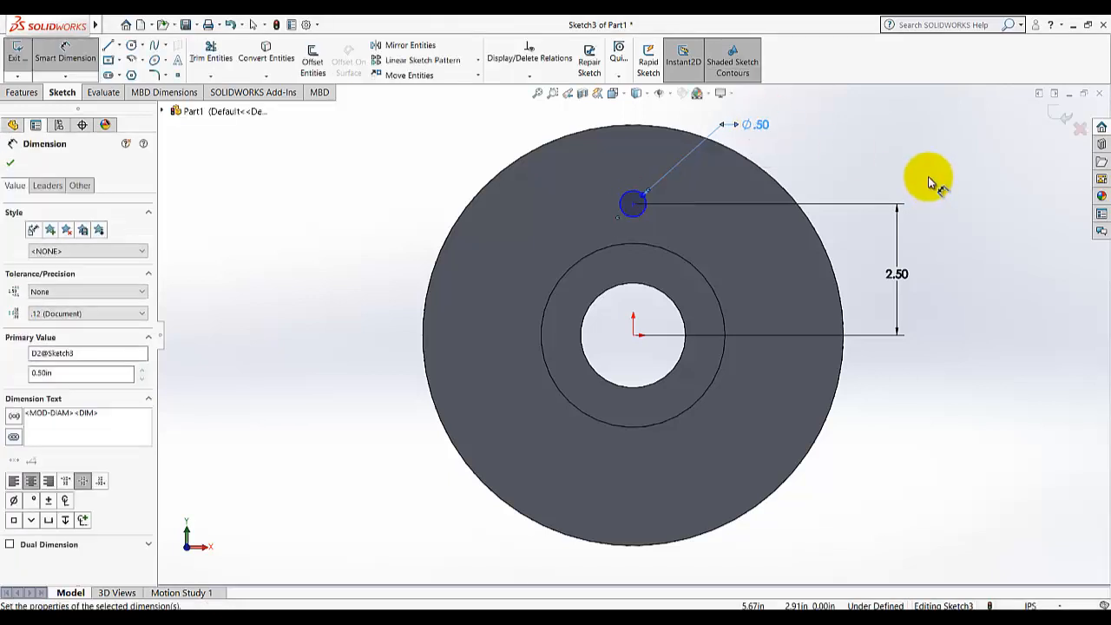
{"action": "left_click", "coordinate": [931, 180]}
{"action": "left_click", "coordinate": [86, 72]}
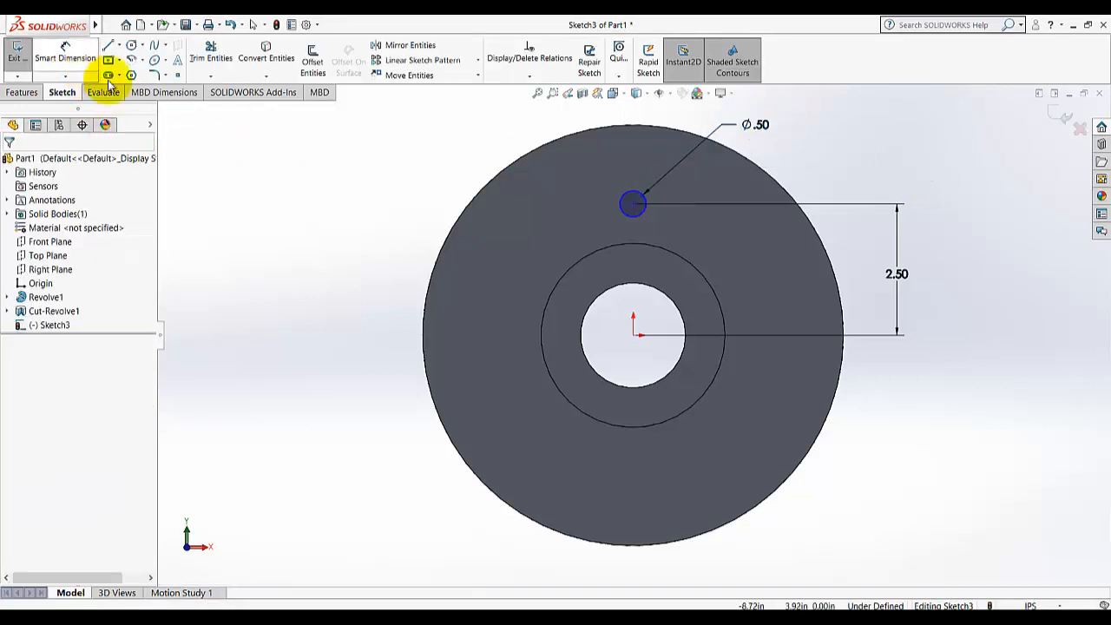
Add a vertical relation between the small circle's center and the origin, and finish the sketch
{"action": "left_click", "coordinate": [506, 77]}
{"action": "left_click", "coordinate": [508, 103]}
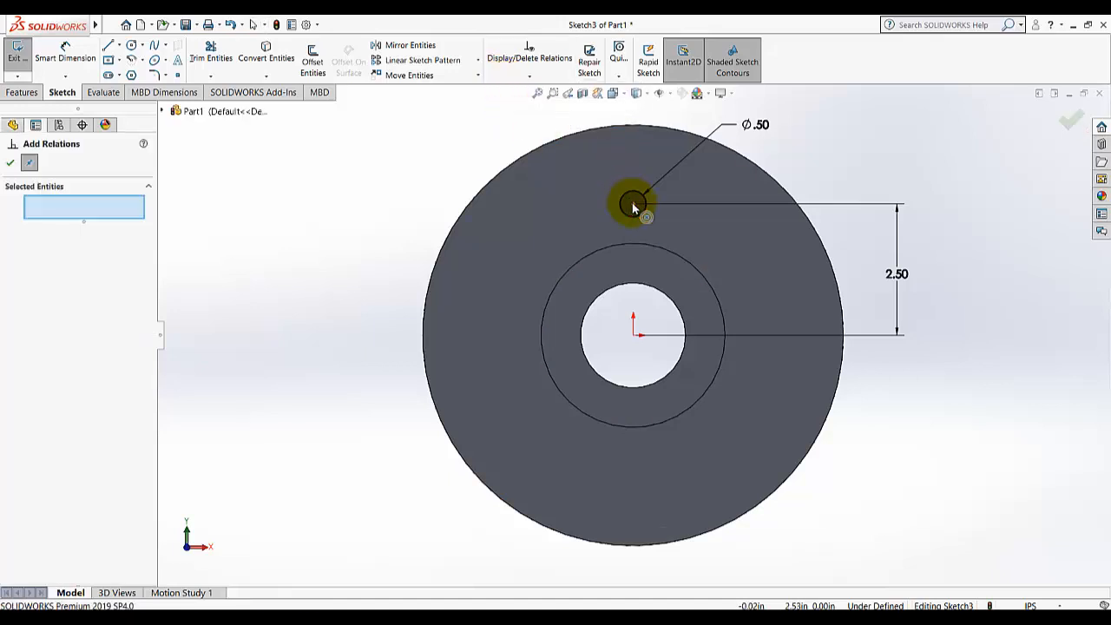
{"action": "left_click", "coordinate": [633, 205]}
{"action": "left_click", "coordinate": [633, 335]}
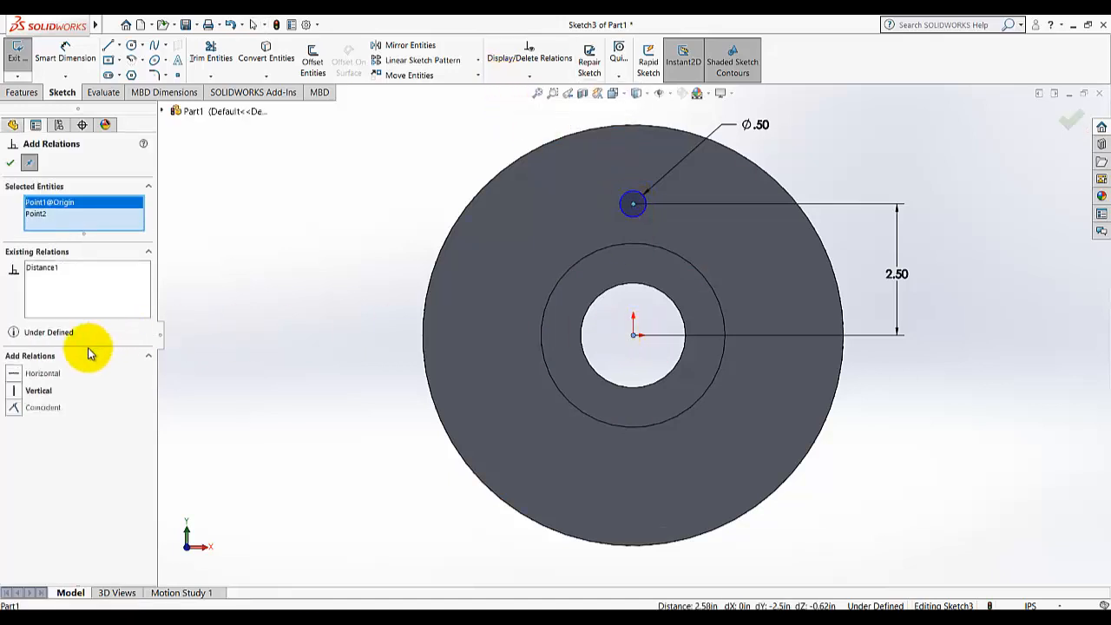
{"action": "left_click", "coordinate": [32, 390]}
{"action": "left_click", "coordinate": [8, 162]}
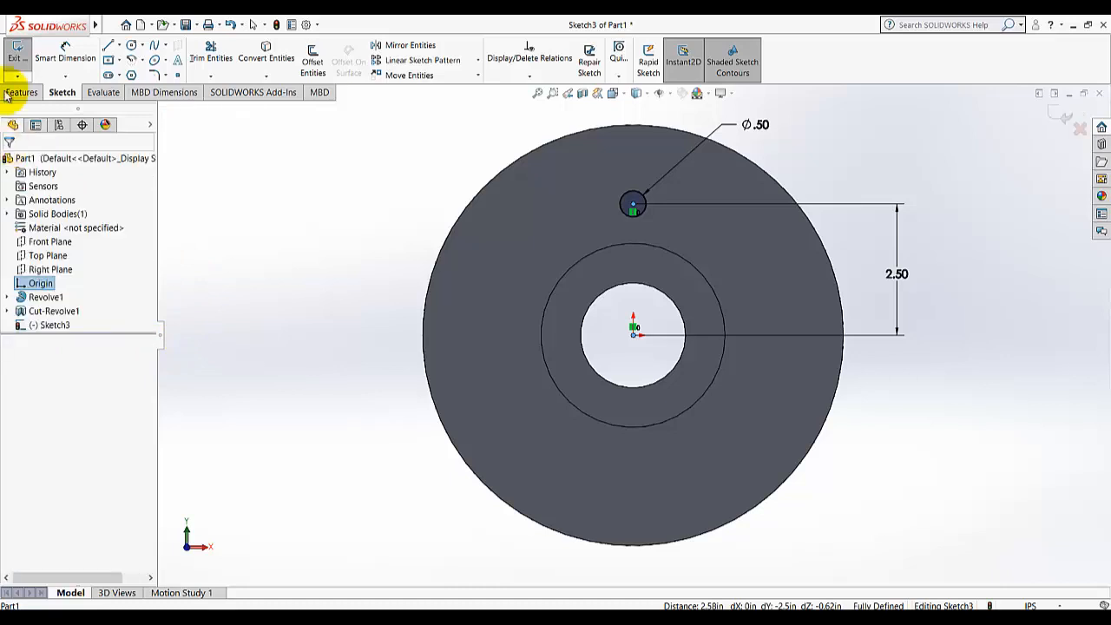
{"action": "left_click", "coordinate": [16, 54]}
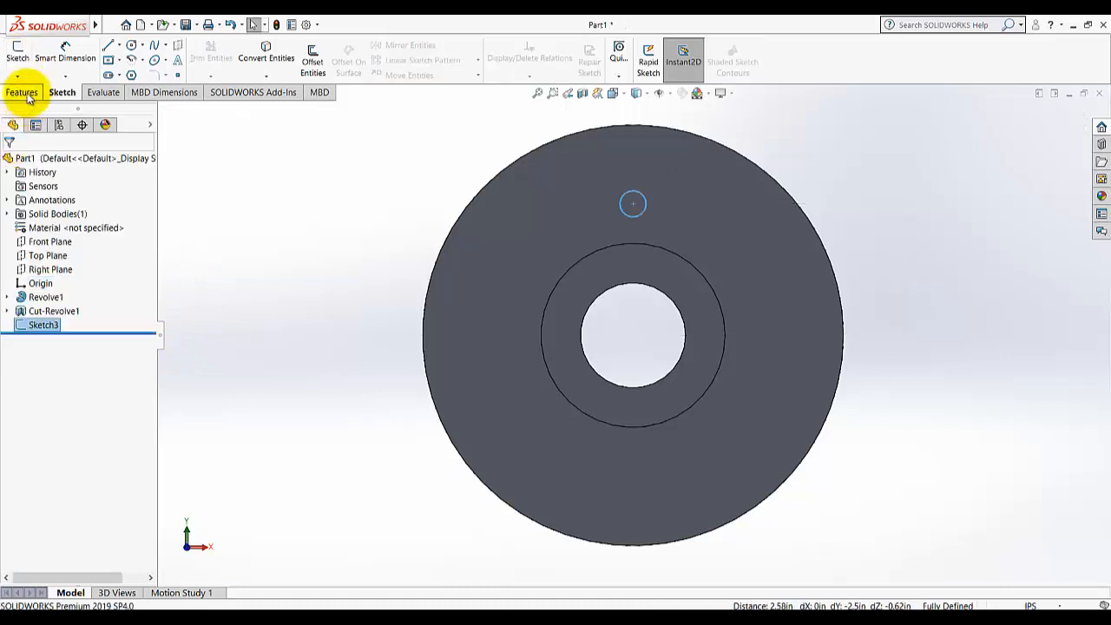
Cut the small circle through the entire wheel with an Extruded Cut using the Through All end condition
{"action": "left_click", "coordinate": [20, 94]}
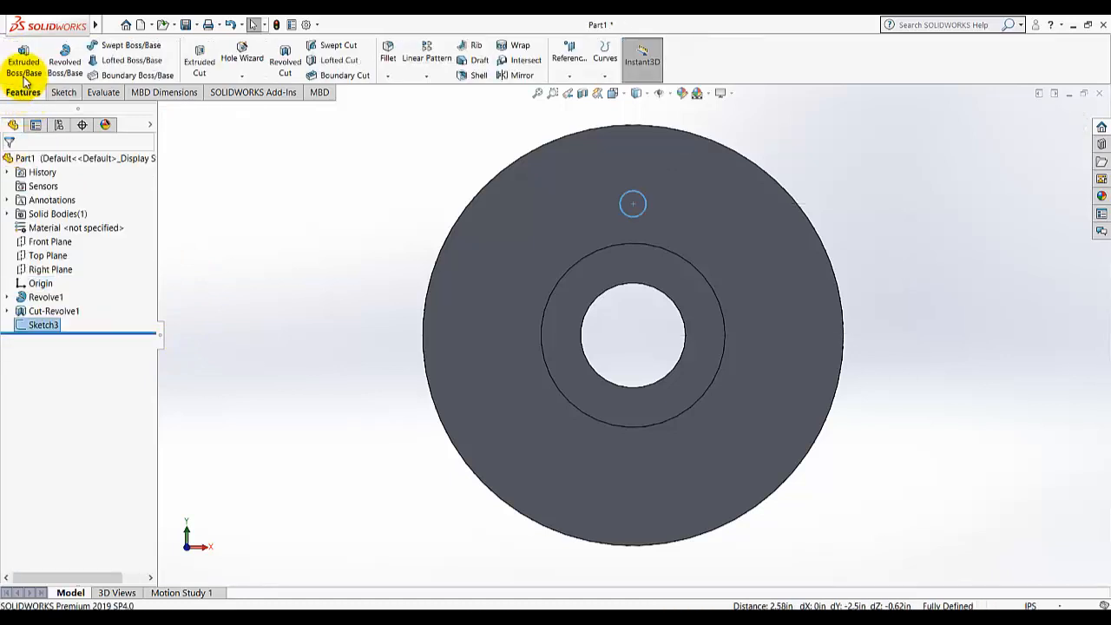
{"action": "left_click", "coordinate": [199, 63]}
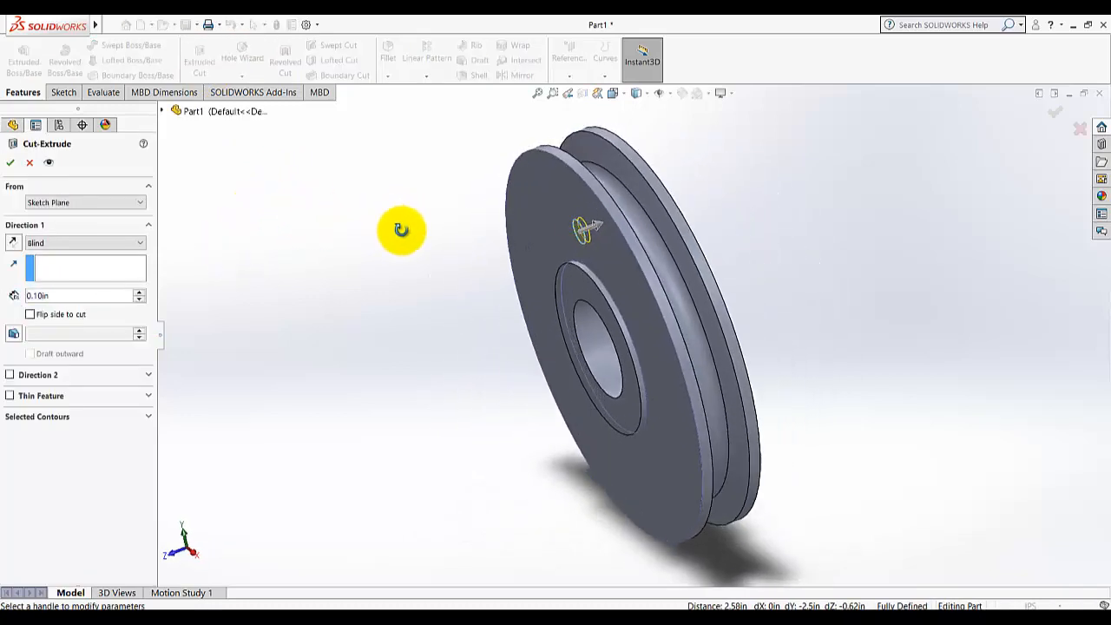
{"action": "left_click", "coordinate": [50, 243]}
{"action": "left_click", "coordinate": [52, 266]}
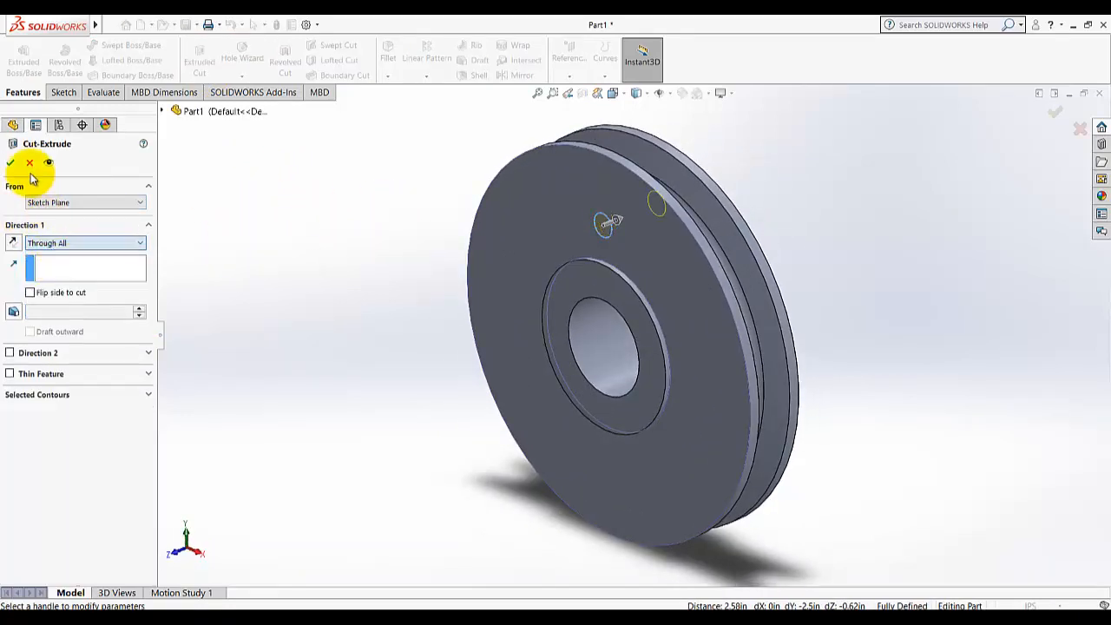
{"action": "left_click", "coordinate": [63, 243]}
{"action": "left_click", "coordinate": [79, 262]}
{"action": "middle_click_drag", "start_coordinate": [263, 264], "coordinate": [184, 299]}
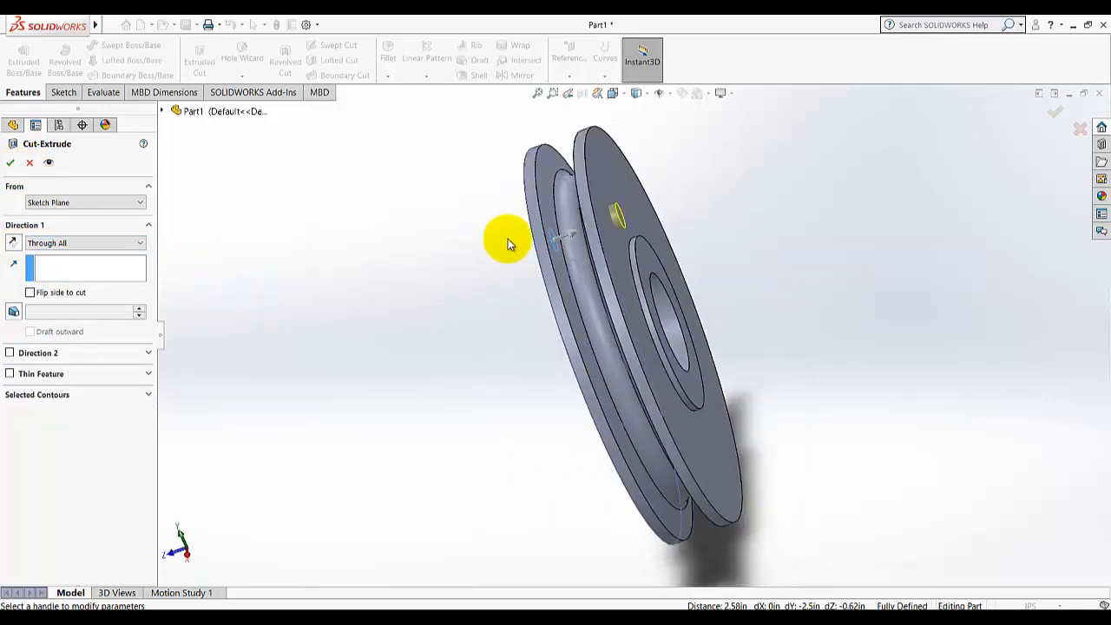
{"action": "left_click", "coordinate": [10, 162]}
Set up a circular pattern of the small hole cut, using the cylindrical face of the center bore as the rotation reference
{"action": "middle_click_drag", "start_coordinate": [478, 236], "coordinate": [367, 238]}
{"action": "left_click", "coordinate": [425, 80]}
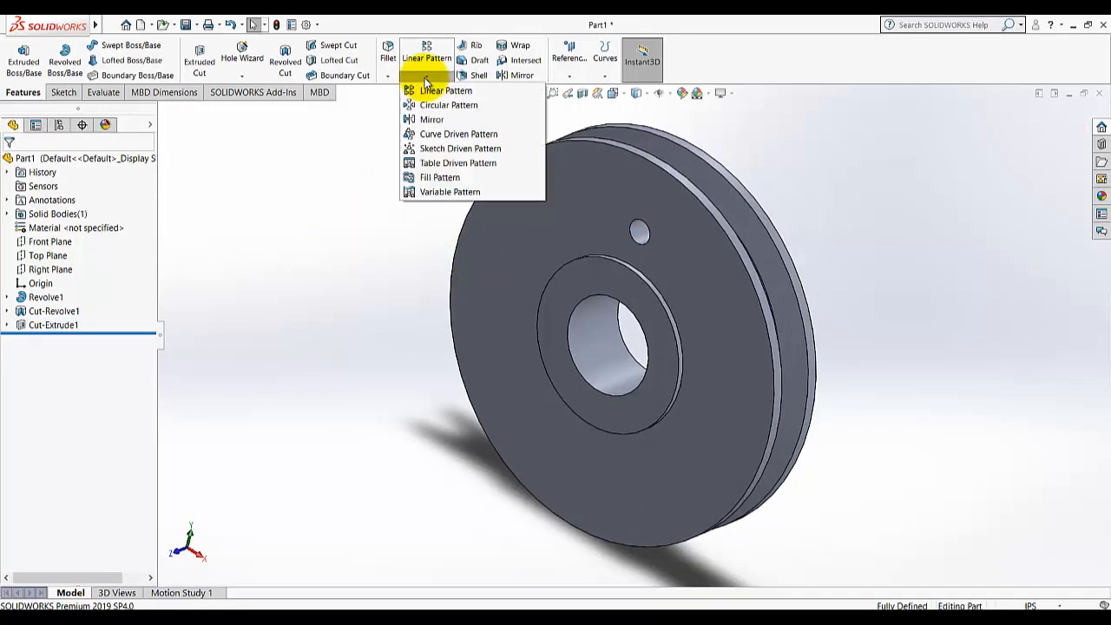
{"action": "left_click", "coordinate": [431, 104]}
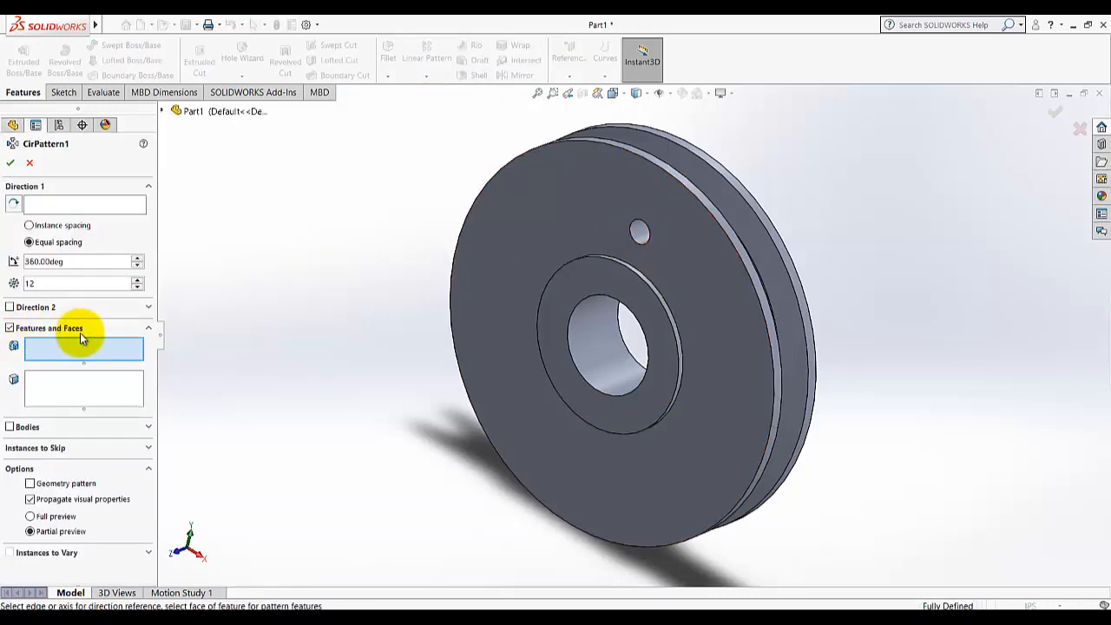
{"action": "left_click", "coordinate": [162, 111]}
{"action": "left_click", "coordinate": [217, 285]}
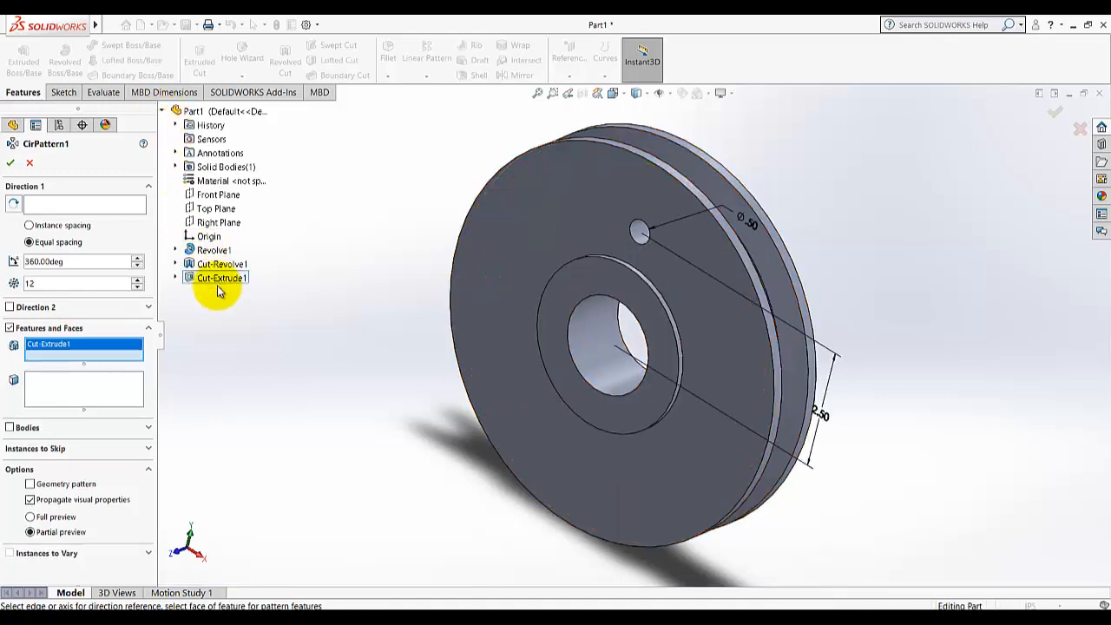
{"action": "left_click", "coordinate": [39, 205]}
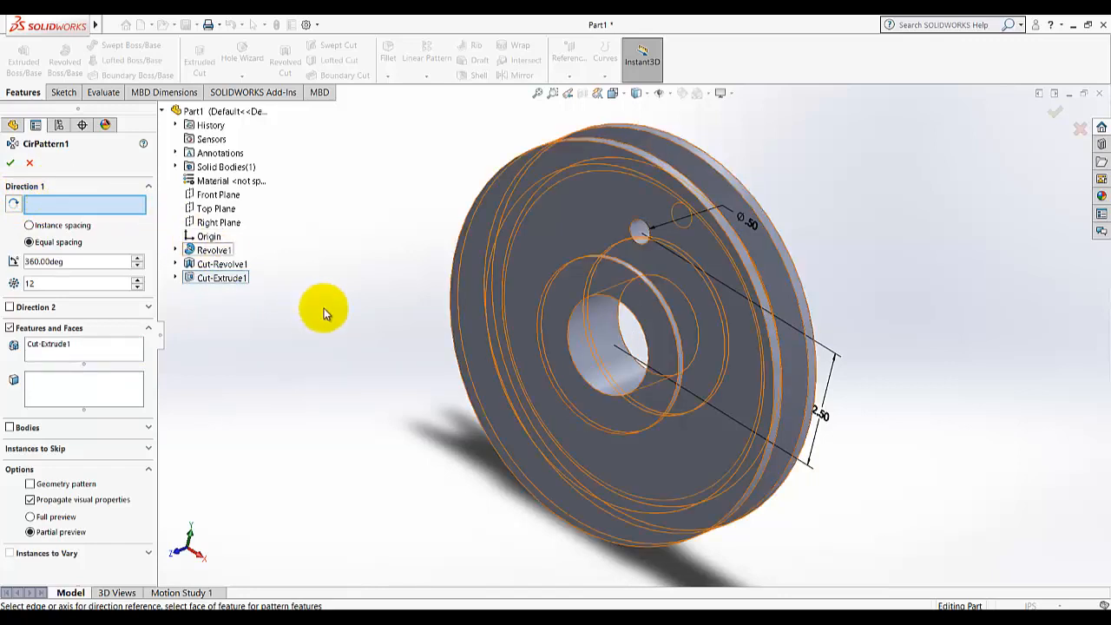
{"action": "left_click", "coordinate": [585, 324]}
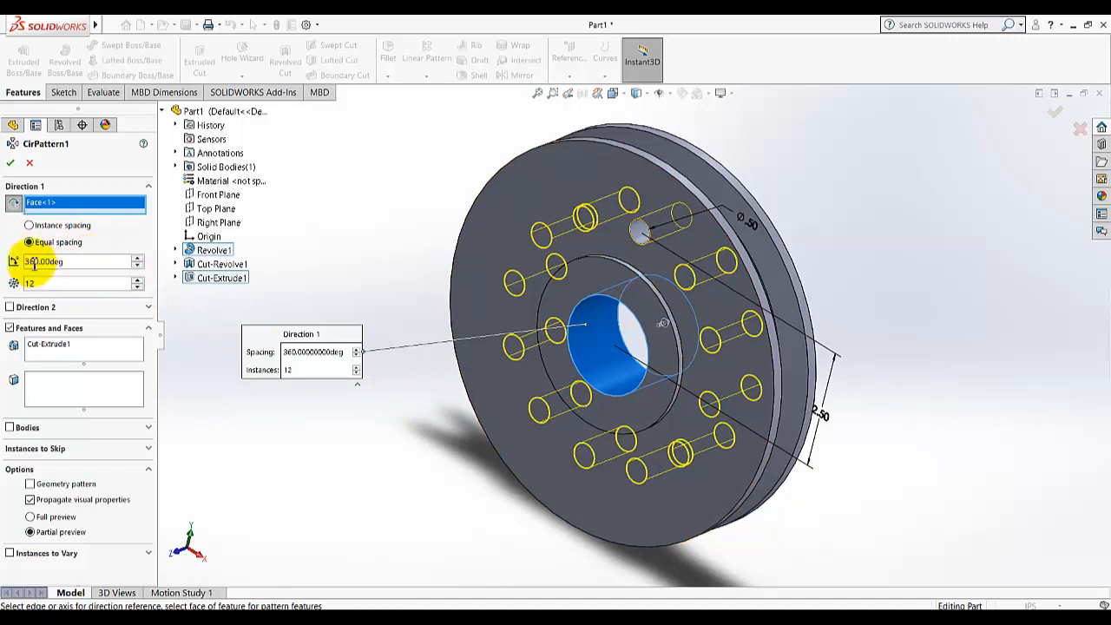
Set the circular pattern of holes to 6 instances and create it
{"action": "left_click", "coordinate": [138, 287]}
{"action": "left_click", "coordinate": [139, 288]}
{"action": "left_click", "coordinate": [138, 287]}
{"action": "left_click", "coordinate": [138, 287]}
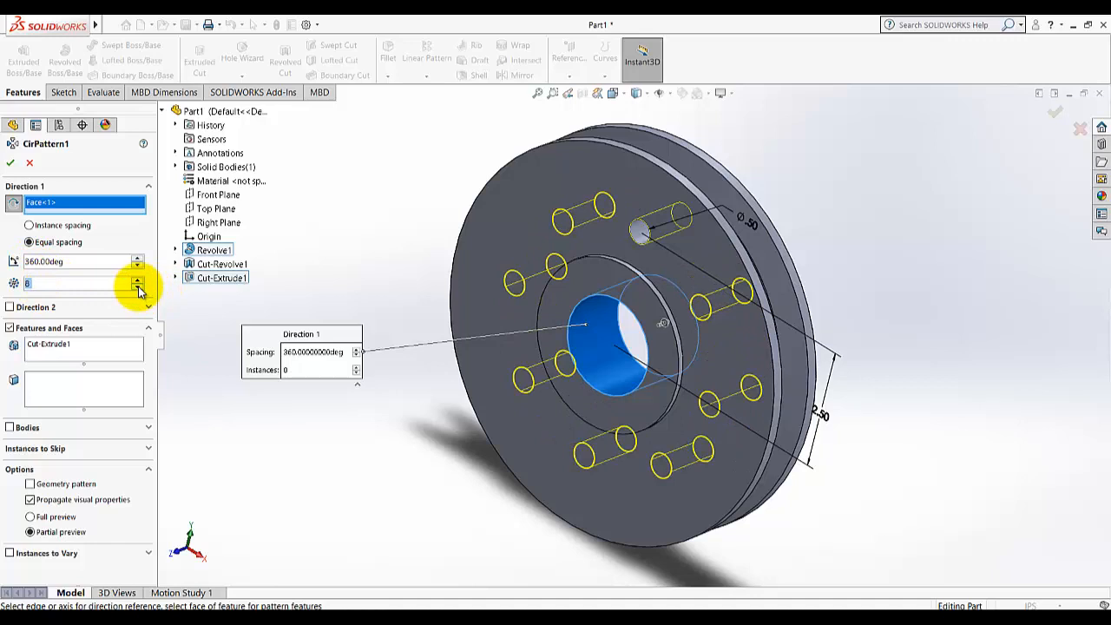
{"action": "left_click", "coordinate": [138, 287]}
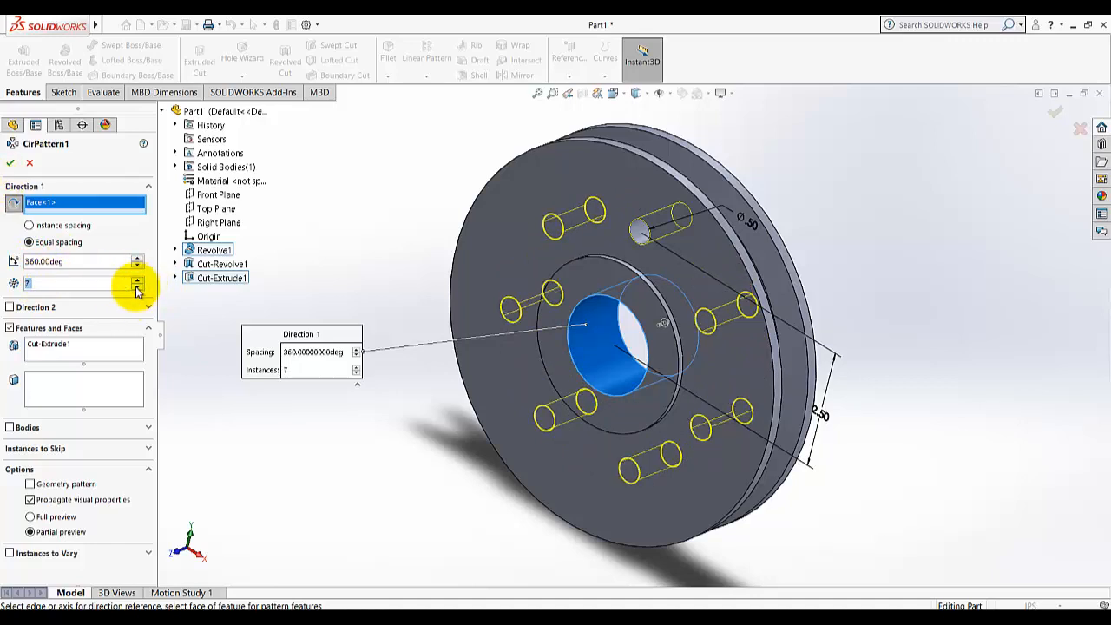
{"action": "left_click", "coordinate": [9, 163]}
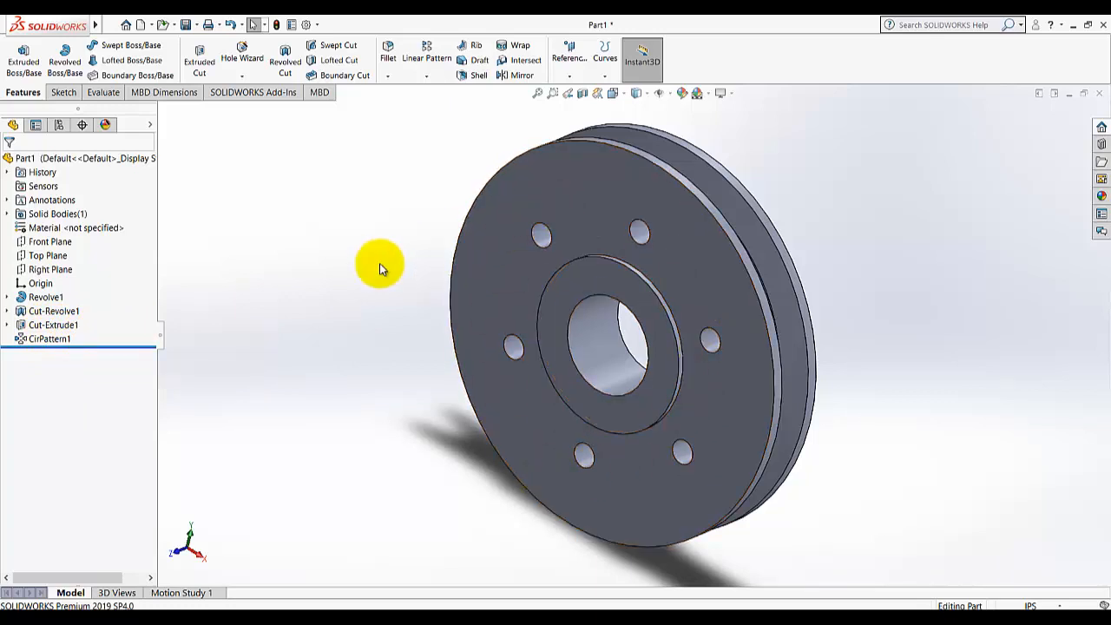
Fillet the circular edges where the hub meets the large flat faces on both sides of the wheel, with a 0.05 in radius
{"action": "middle_click_drag", "start_coordinate": [339, 313], "coordinate": [325, 327]}
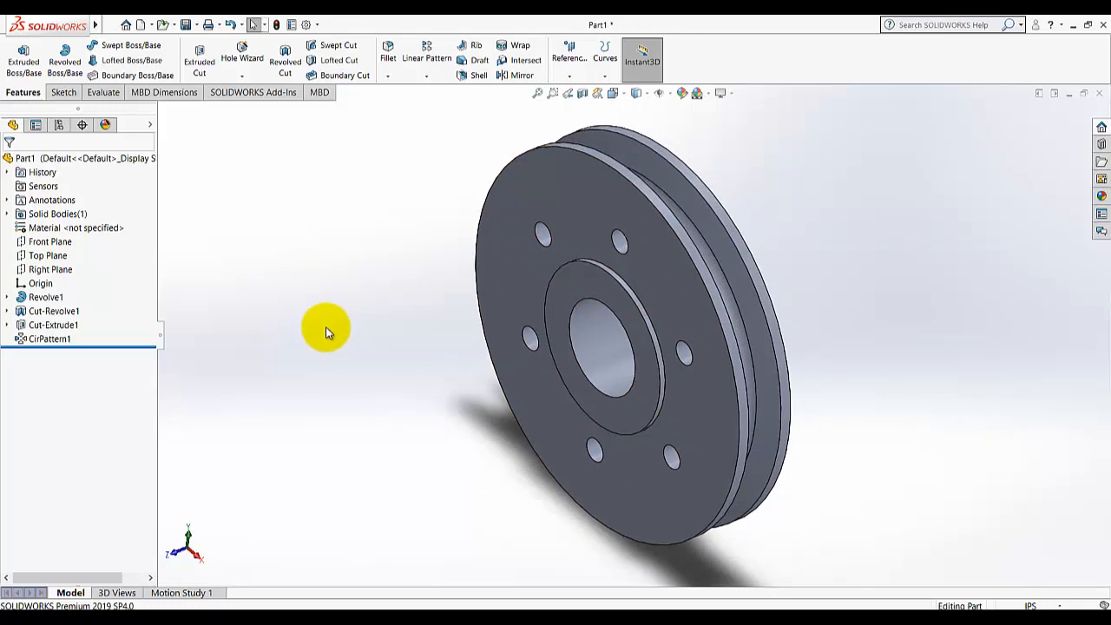
{"action": "left_click", "coordinate": [386, 75]}
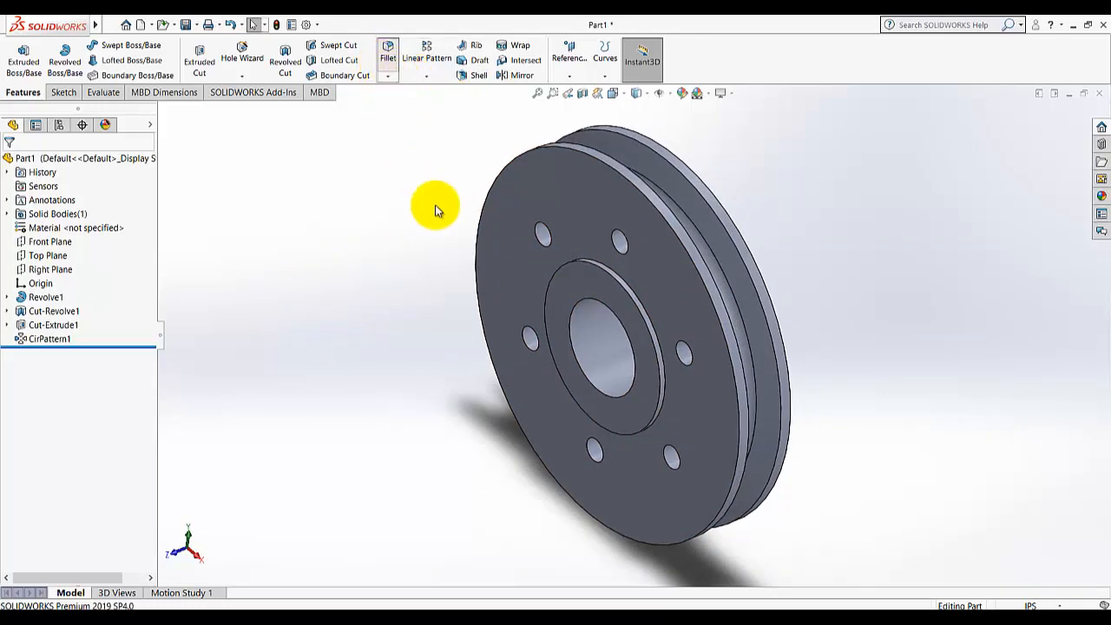
{"action": "left_click", "coordinate": [607, 266]}
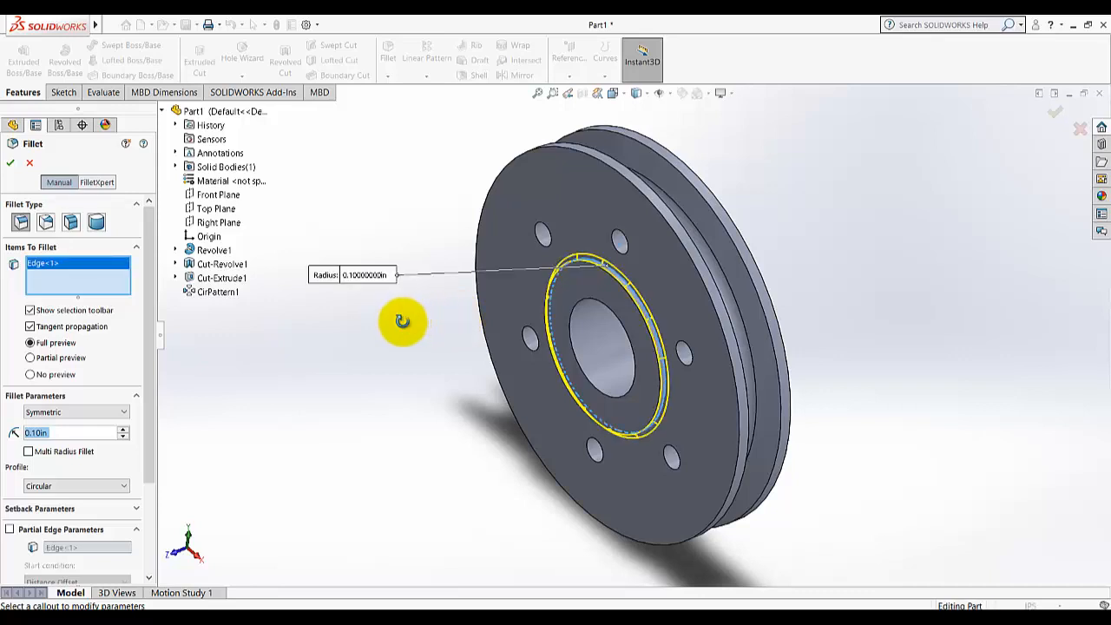
{"action": "middle_click_drag", "start_coordinate": [402, 322], "coordinate": [650, 218]}
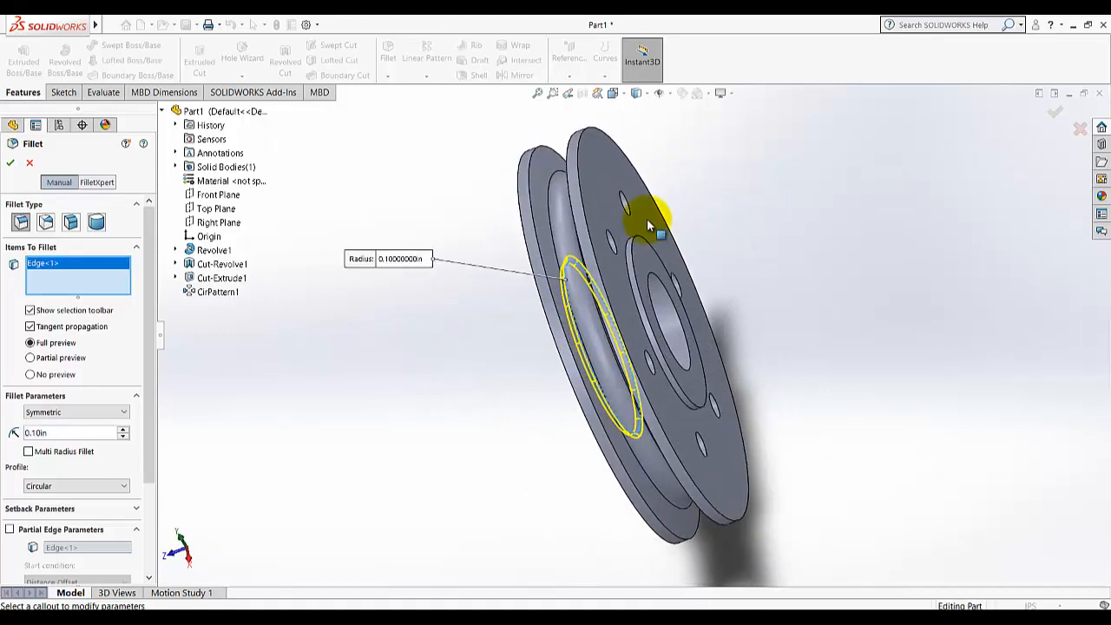
{"action": "left_click", "coordinate": [629, 275]}
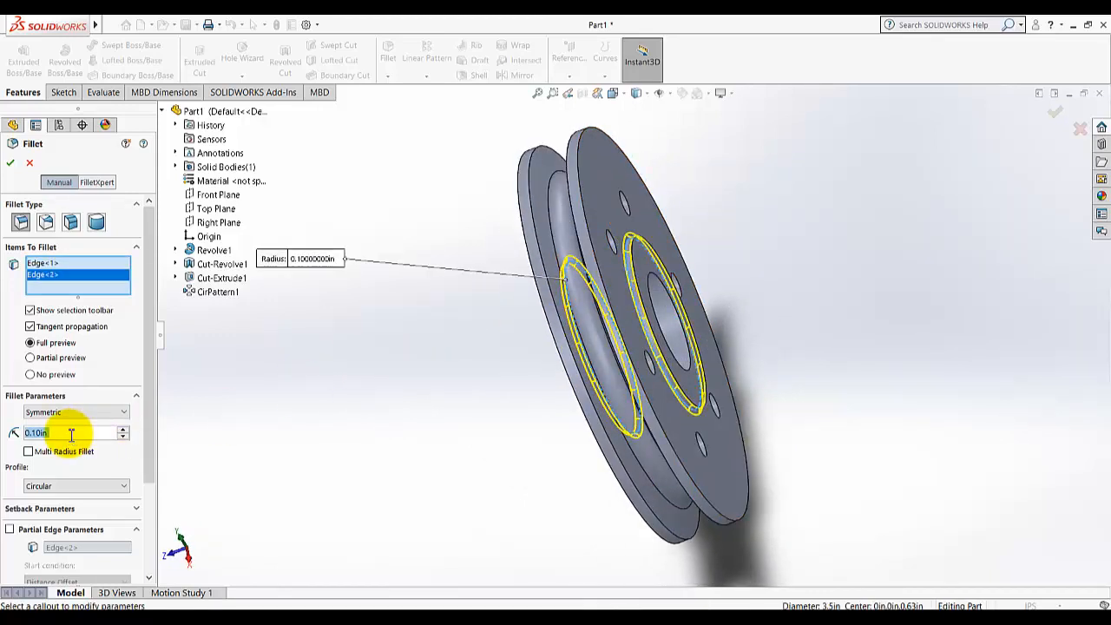
{"action": "type", "text": ".05"}
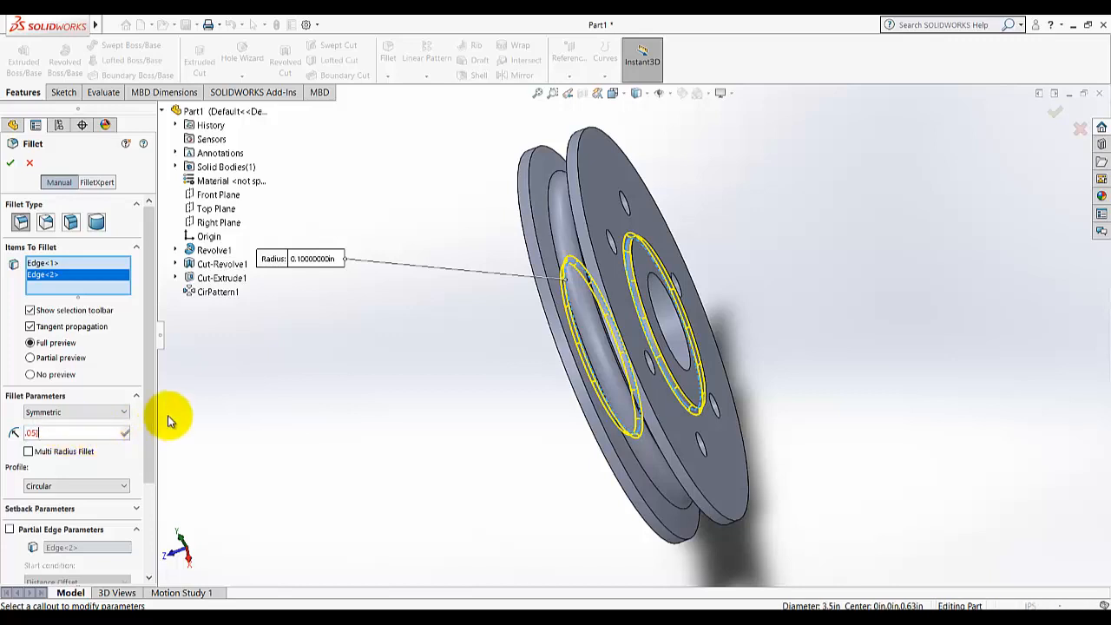
{"action": "key", "text": "Return"}
{"action": "left_click", "coordinate": [11, 163]}
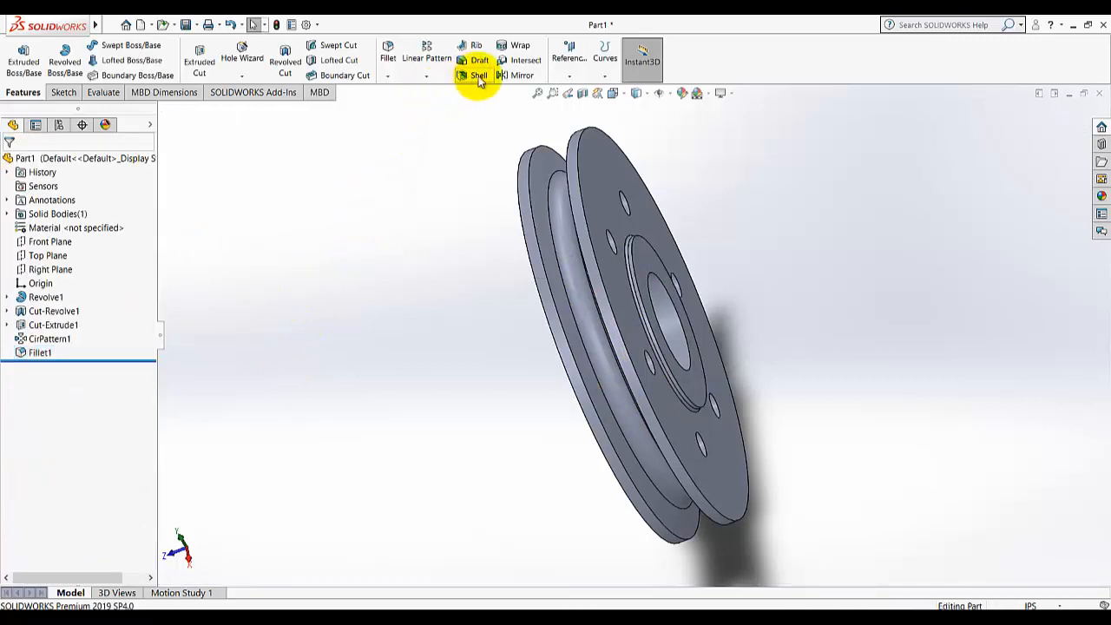
Fillet the outer circumference edges of both wheel side faces with a 0.05 in radius, and show the part in isometric view
{"action": "left_click", "coordinate": [389, 76]}
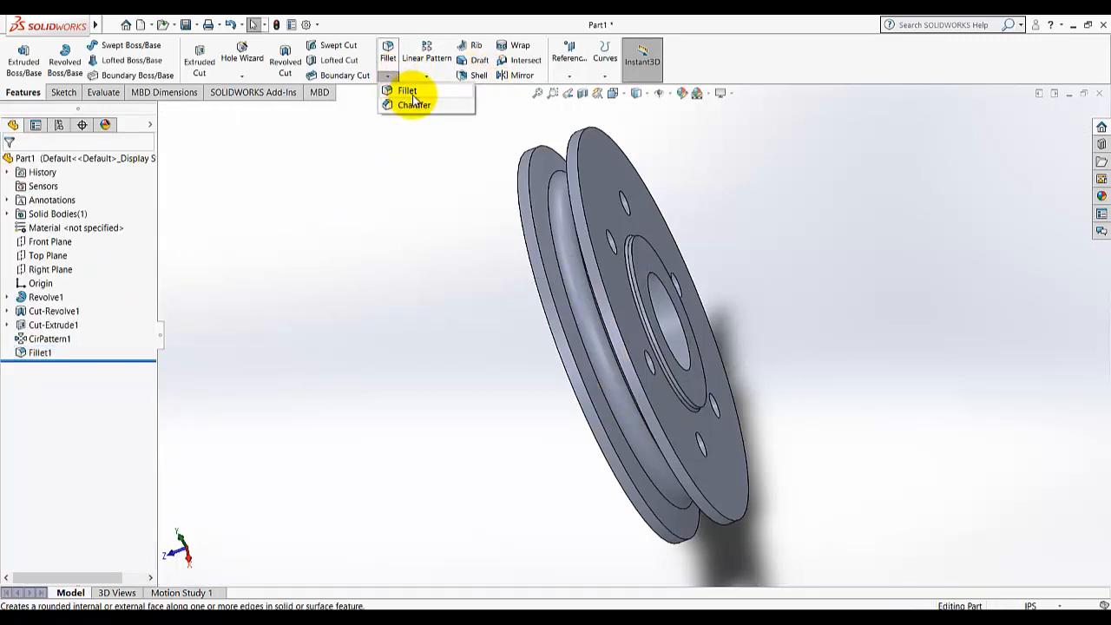
{"action": "left_click", "coordinate": [401, 90]}
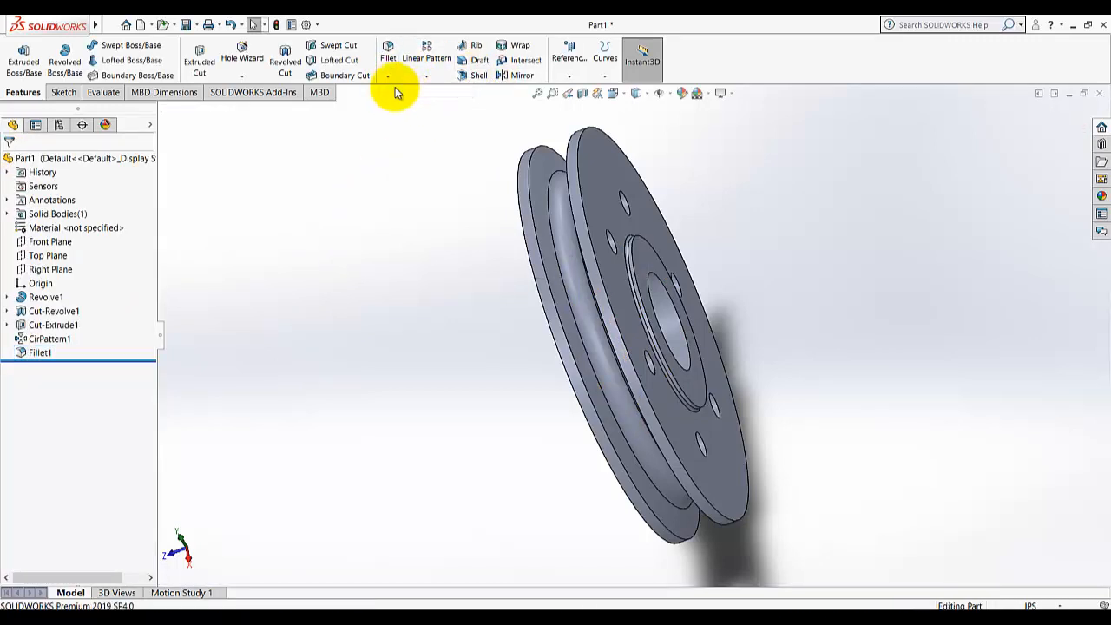
{"action": "left_click", "coordinate": [514, 175]}
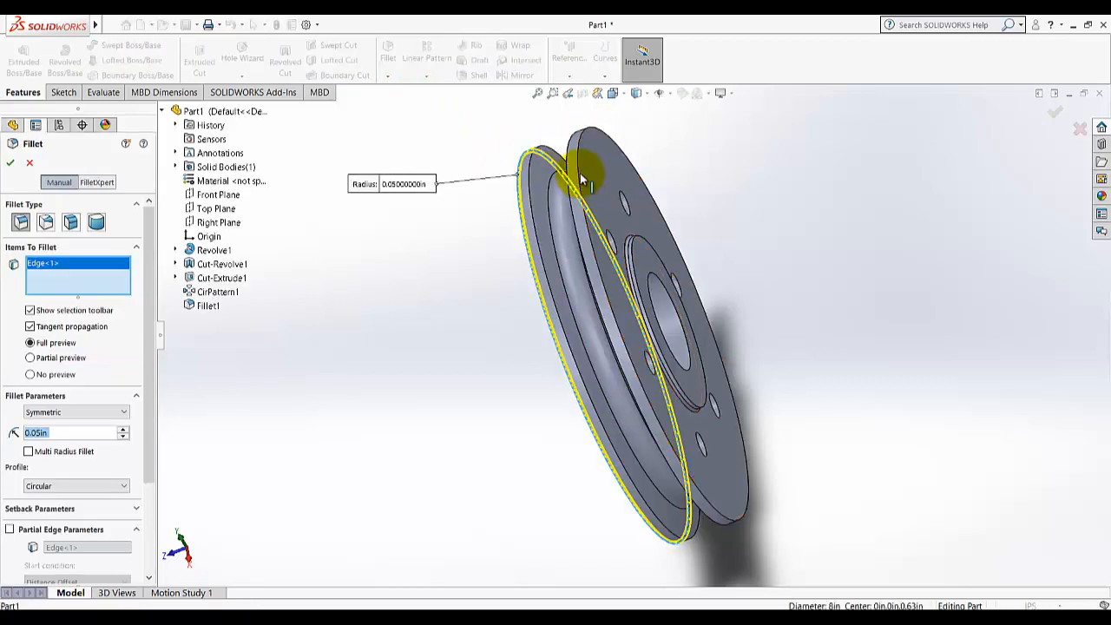
{"action": "left_click", "coordinate": [580, 174]}
{"action": "key", "text": "Return"}
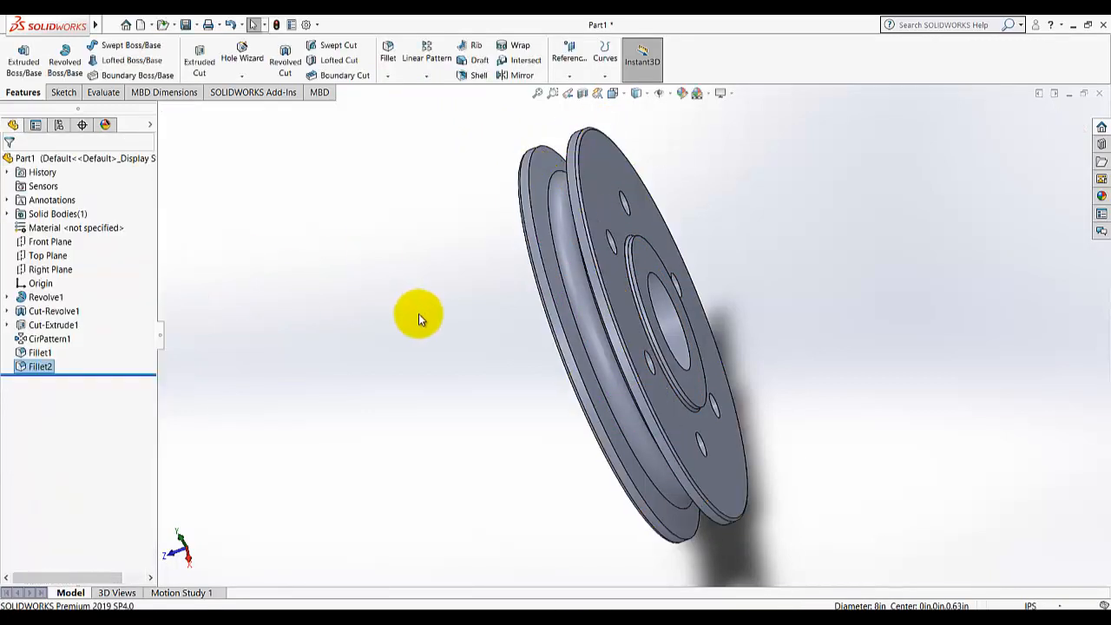
{"action": "left_click", "coordinate": [612, 93]}
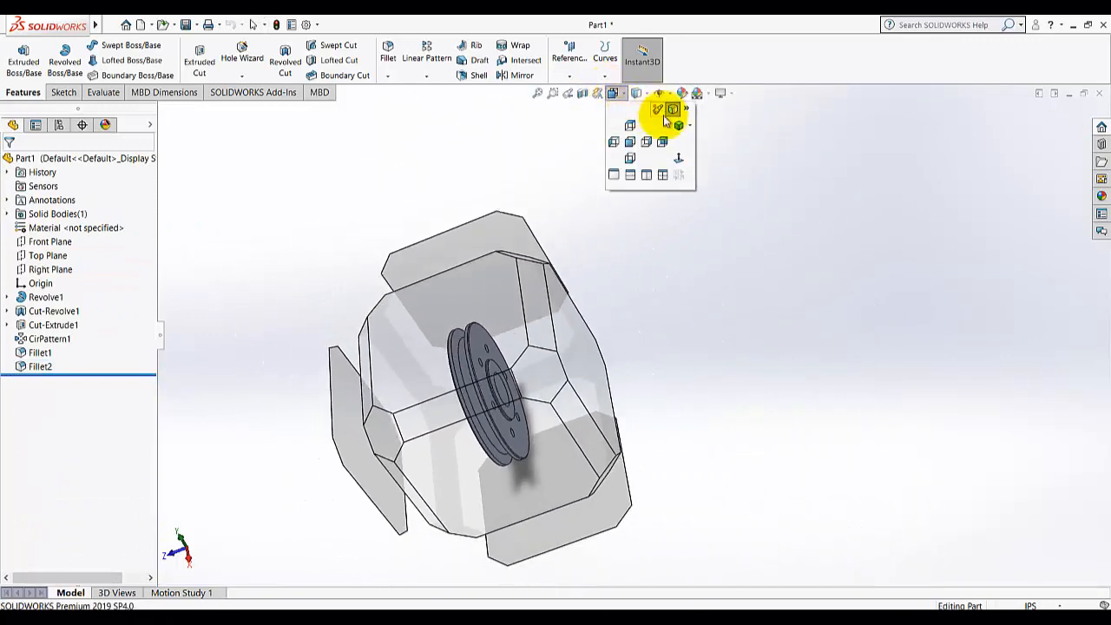
{"action": "left_click", "coordinate": [671, 119]}
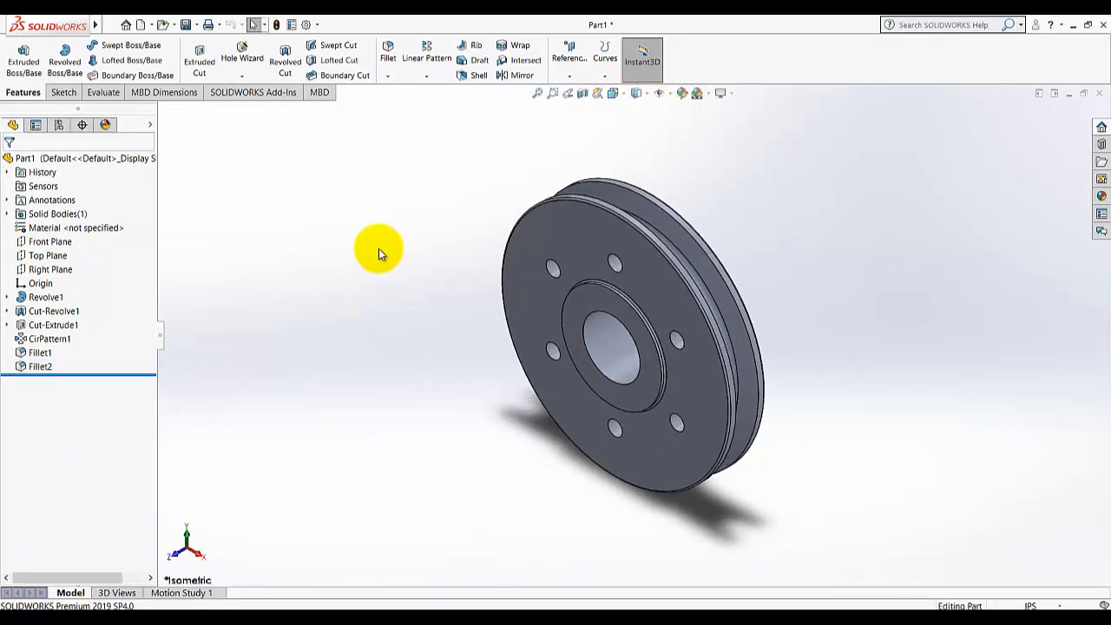